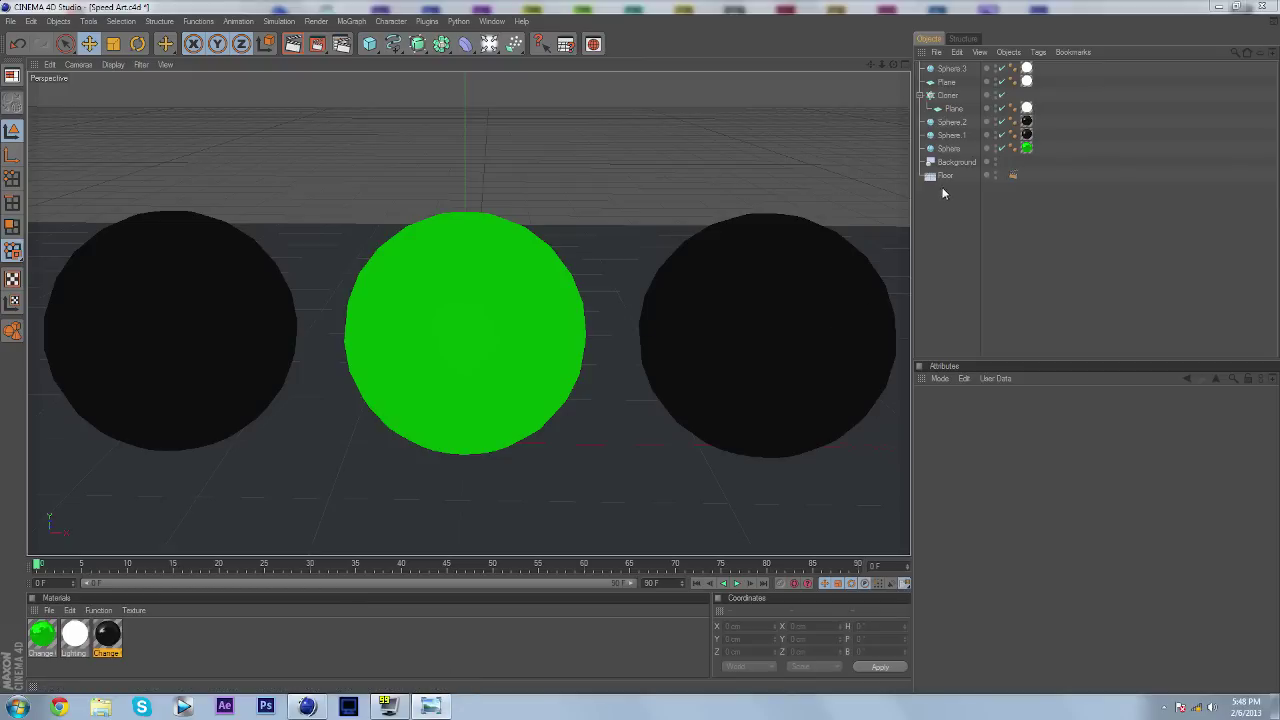
Examine the reference render and the finished scene's spheres, light planes and cloned light grid from several angles
{"action": "left_click", "coordinate": [430, 706]}
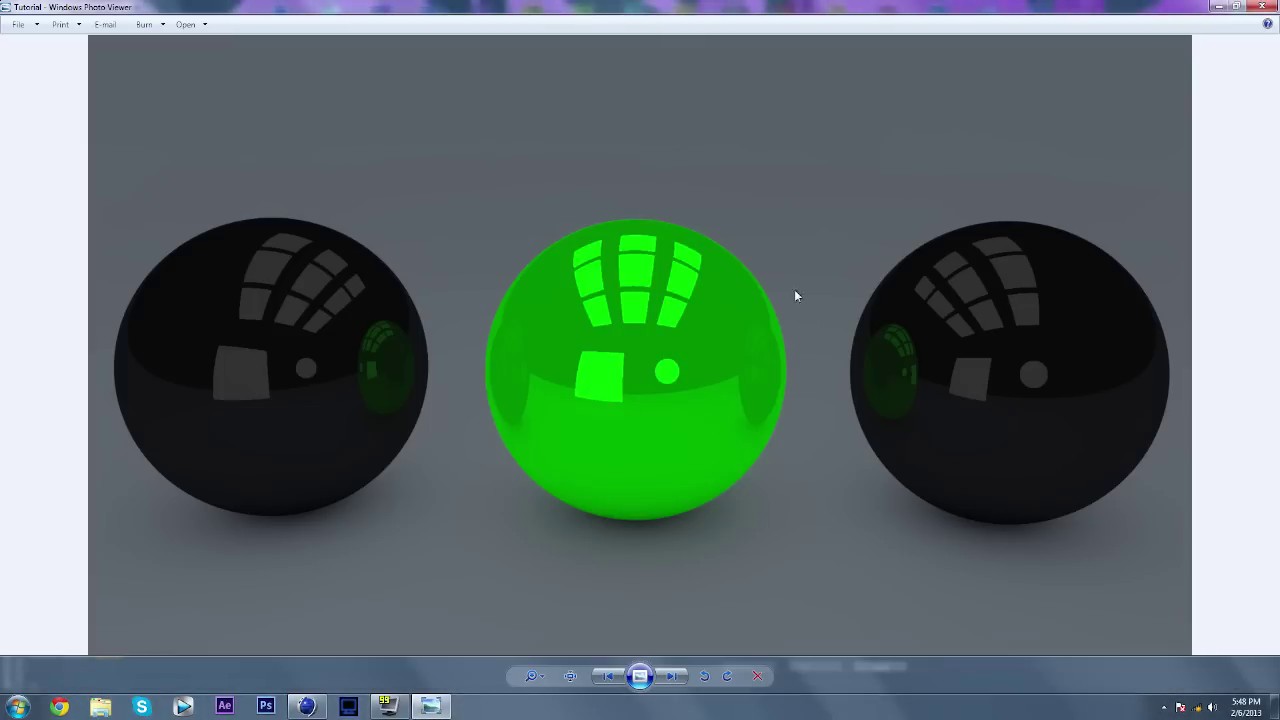
{"action": "left_click", "coordinate": [1262, 6]}
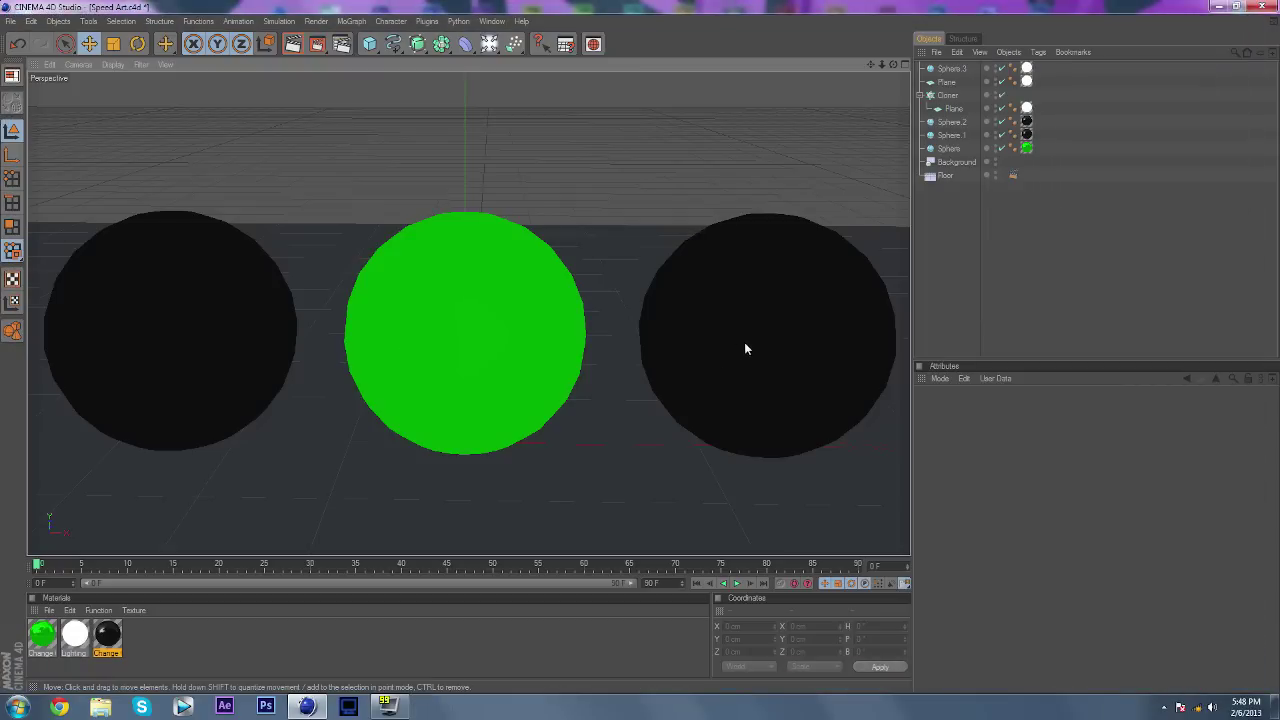
{"action": "scroll", "coordinate": [644, 362], "scroll_direction": "down", "scroll_amount": 10}
{"action": "scroll", "coordinate": [644, 340], "scroll_direction": "up", "scroll_amount": 2}
{"action": "scroll", "coordinate": [646, 332], "scroll_direction": "down", "scroll_amount": 1}
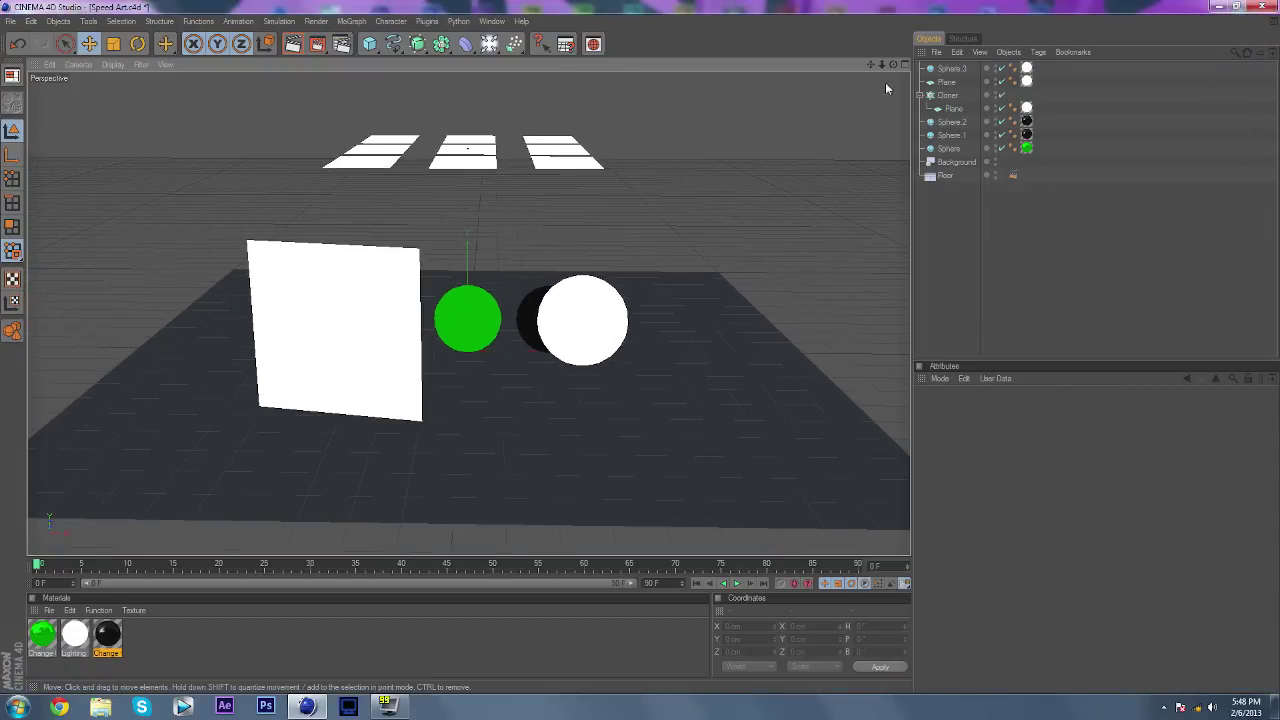
{"action": "left_click_drag", "start_coordinate": [893, 65], "coordinate": [935, 118]}
{"action": "key", "text": "ctrl+shift+z"}
{"action": "key", "text": "ctrl+shift+z"}
{"action": "key", "text": "ctrl+shift+z"}
{"action": "key", "text": "ctrl+shift+z"}
{"action": "key", "text": "ctrl+shift+z"}
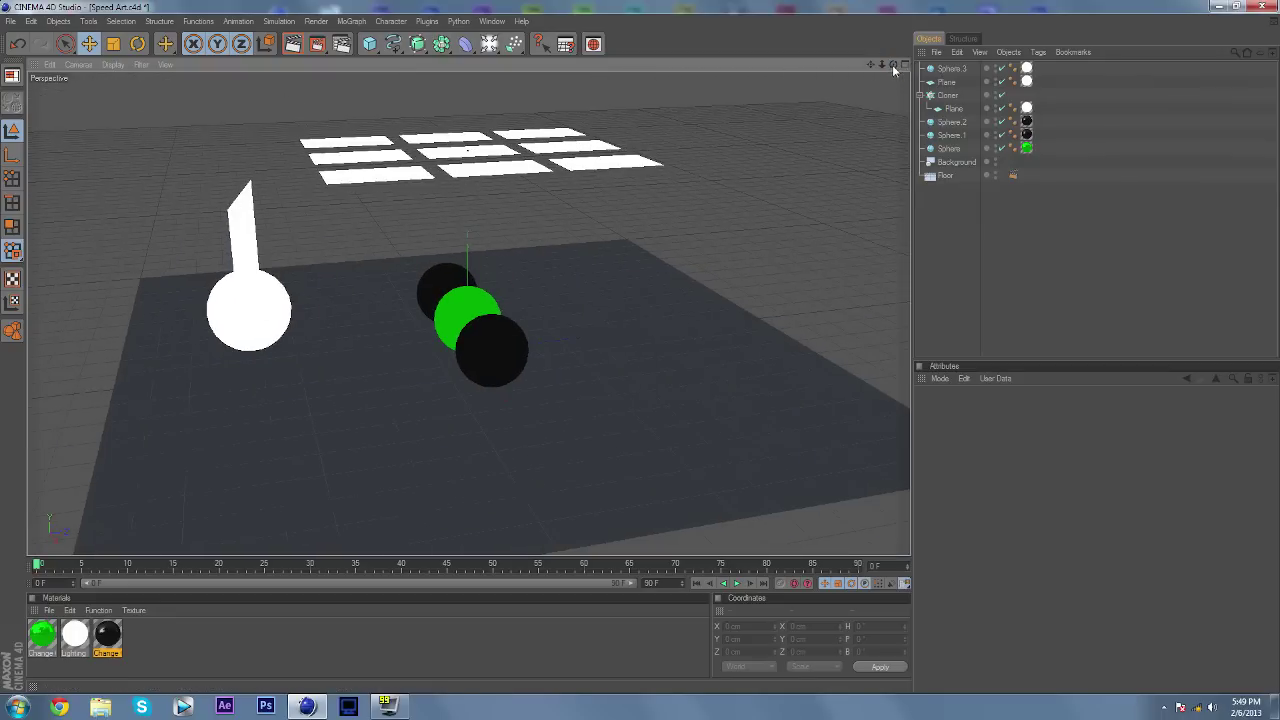
{"action": "left_click_drag", "start_coordinate": [893, 65], "coordinate": [1088, 65]}
{"action": "scroll", "coordinate": [507, 335], "scroll_direction": "up", "scroll_amount": 8}
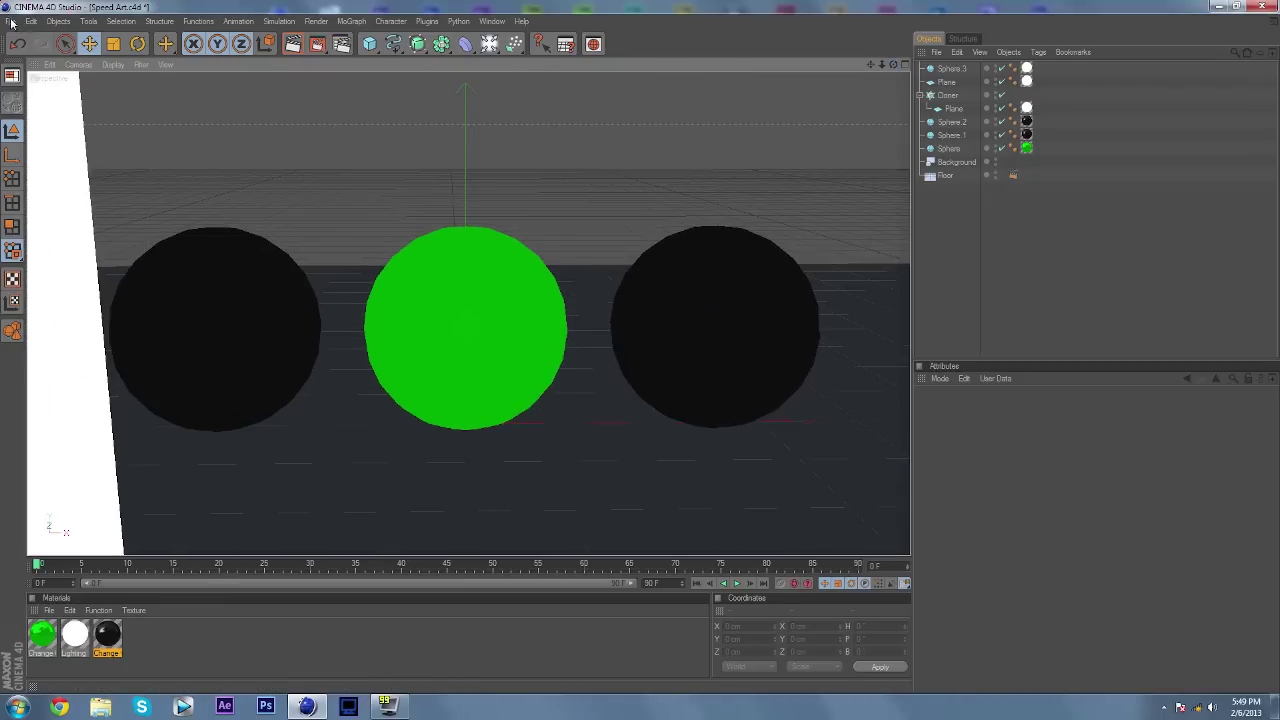
Open the project file 1080p JPEG
{"action": "left_click", "coordinate": [10, 21]}
{"action": "left_click", "coordinate": [35, 38]}
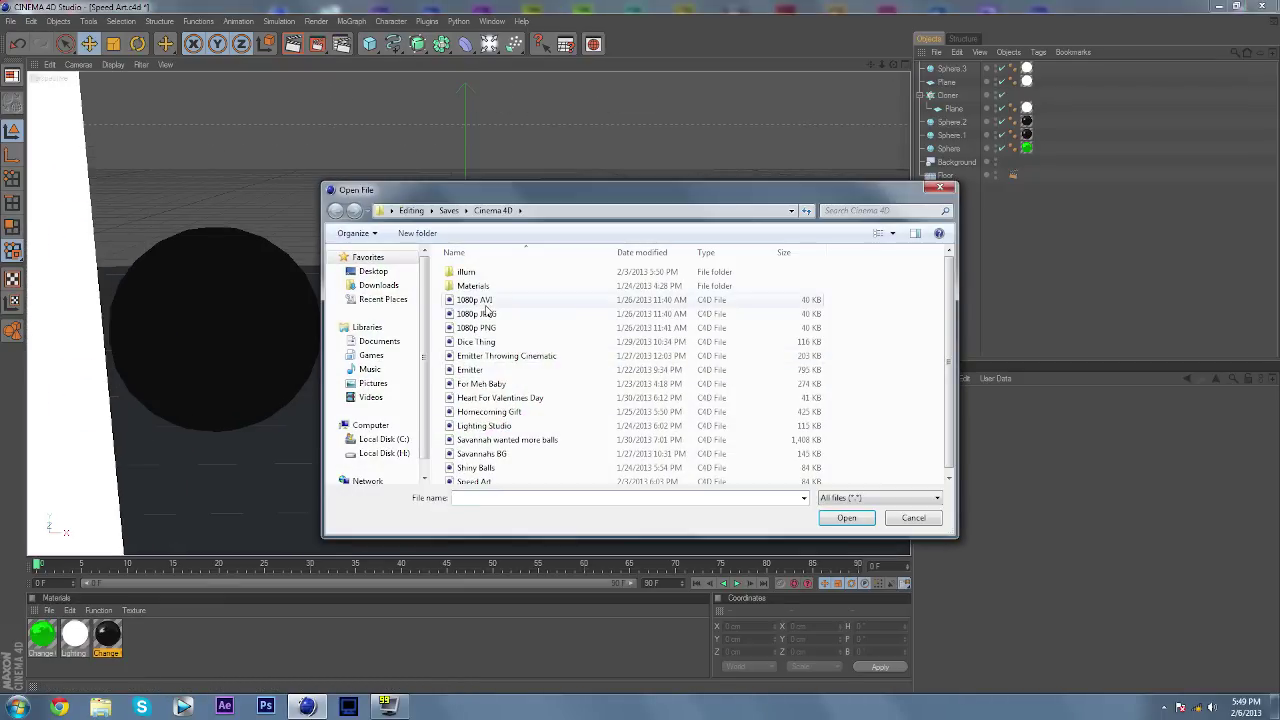
{"action": "double_click", "coordinate": [472, 318]}
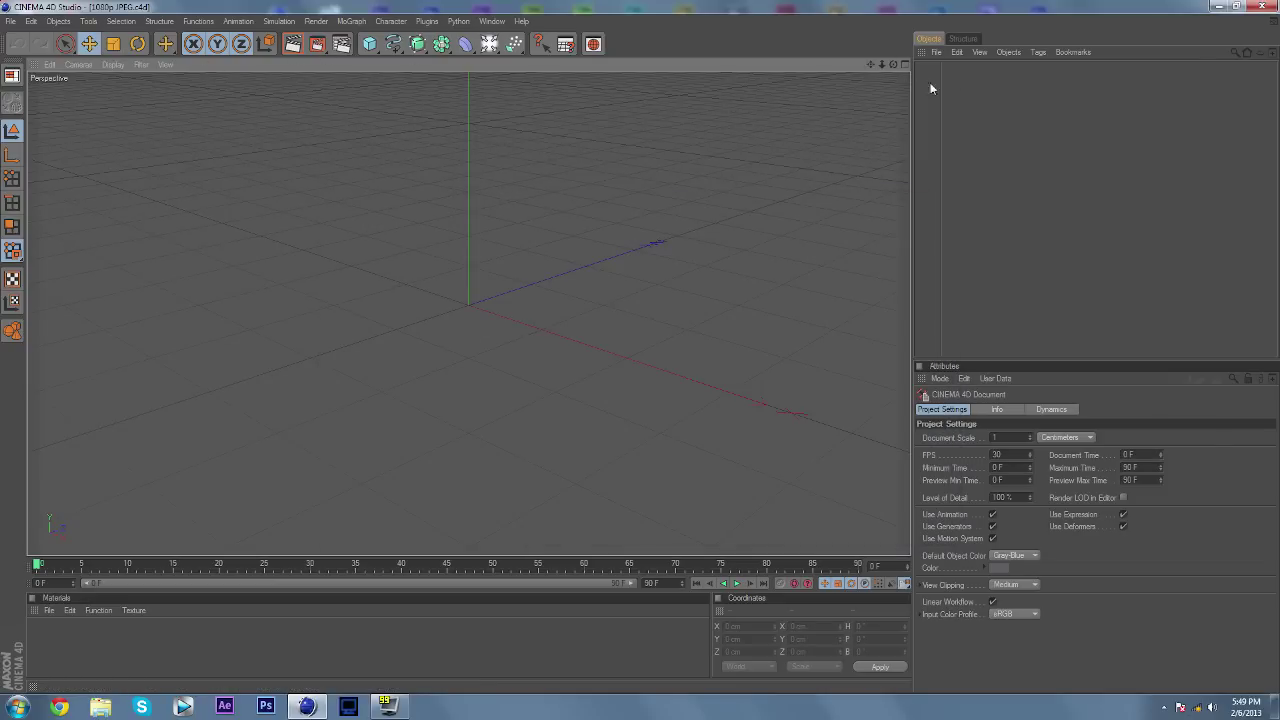
{"action": "left_click", "coordinate": [10, 21]}
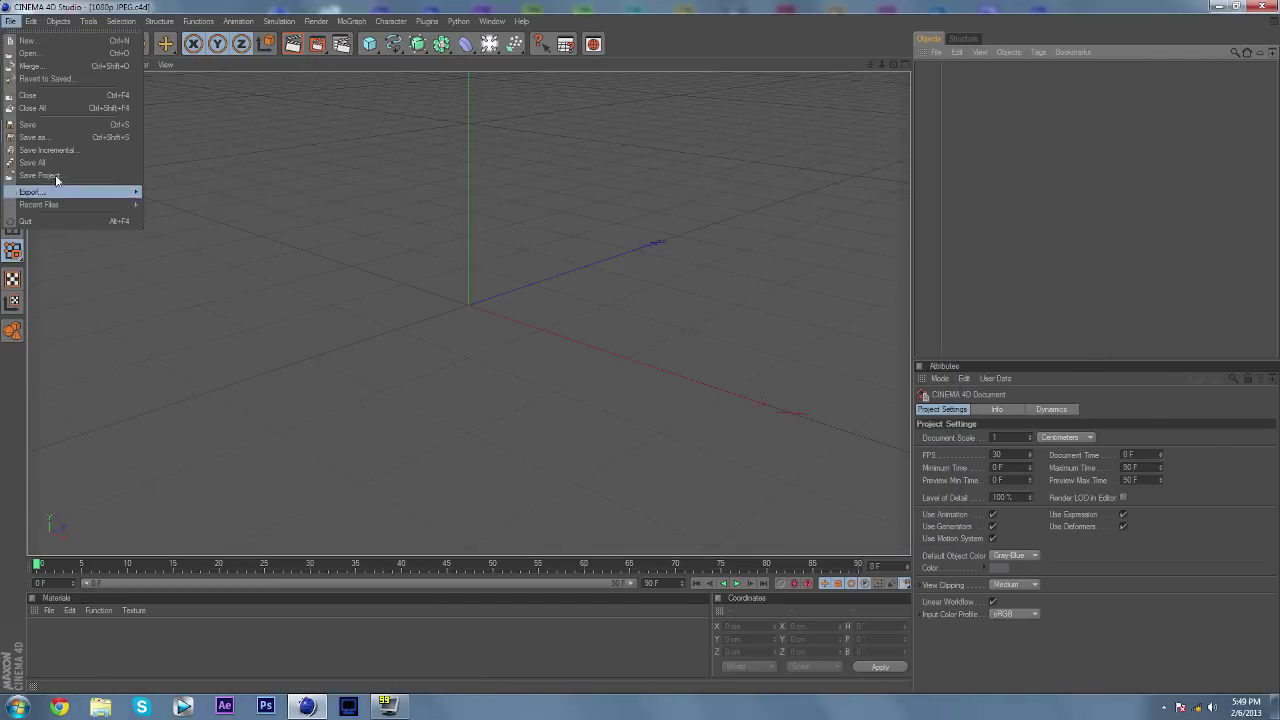
{"action": "left_click", "coordinate": [686, 5]}
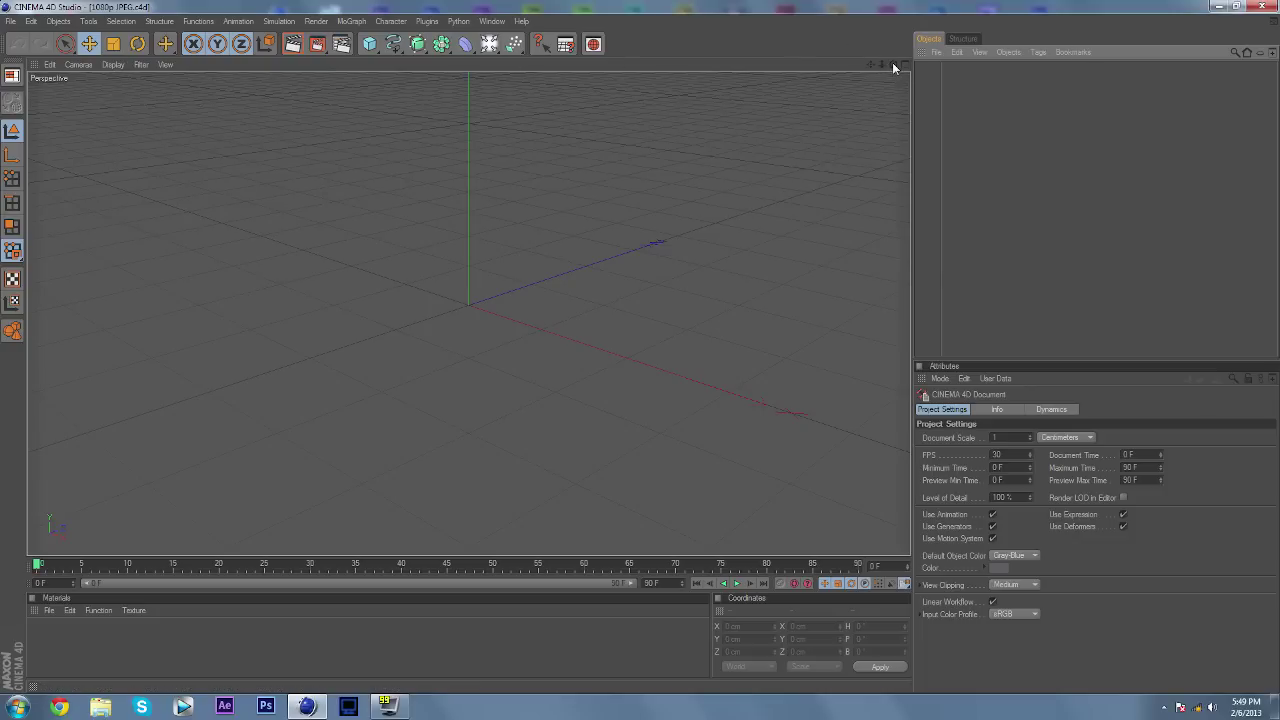
Add a Floor object and a Background object to the empty scene
{"action": "left_click", "coordinate": [489, 43]}
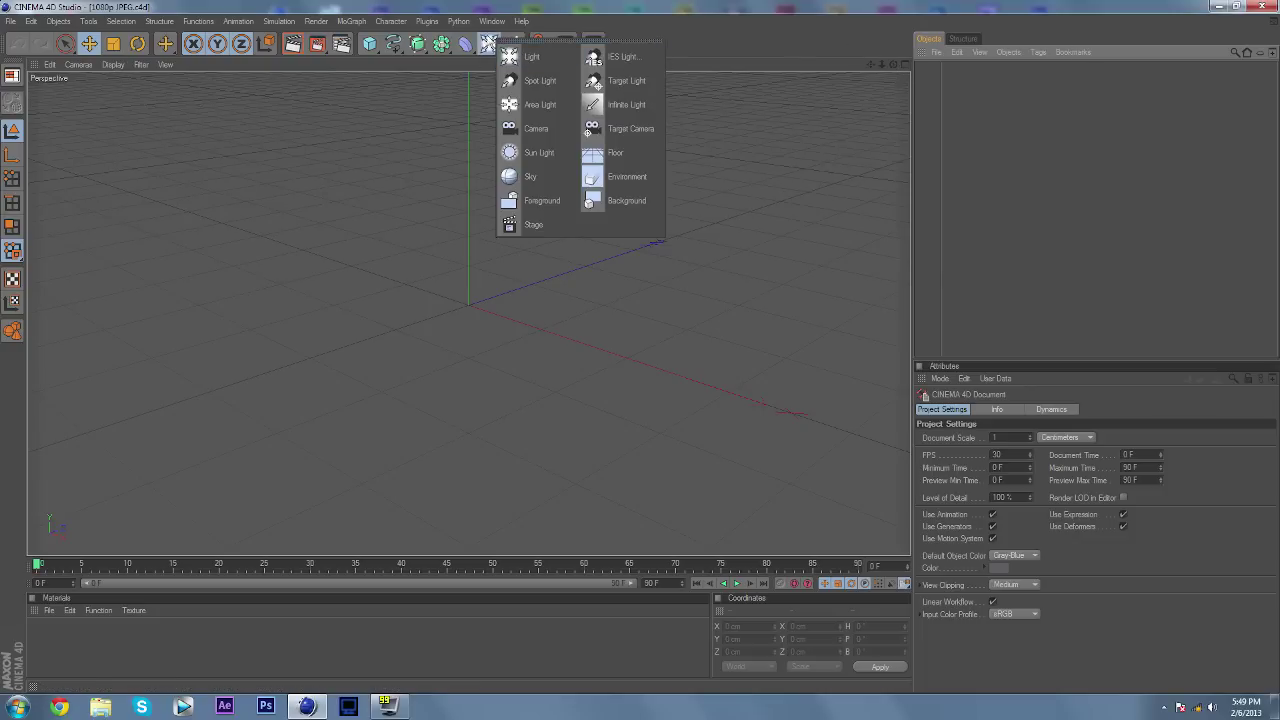
{"action": "left_click", "coordinate": [610, 151]}
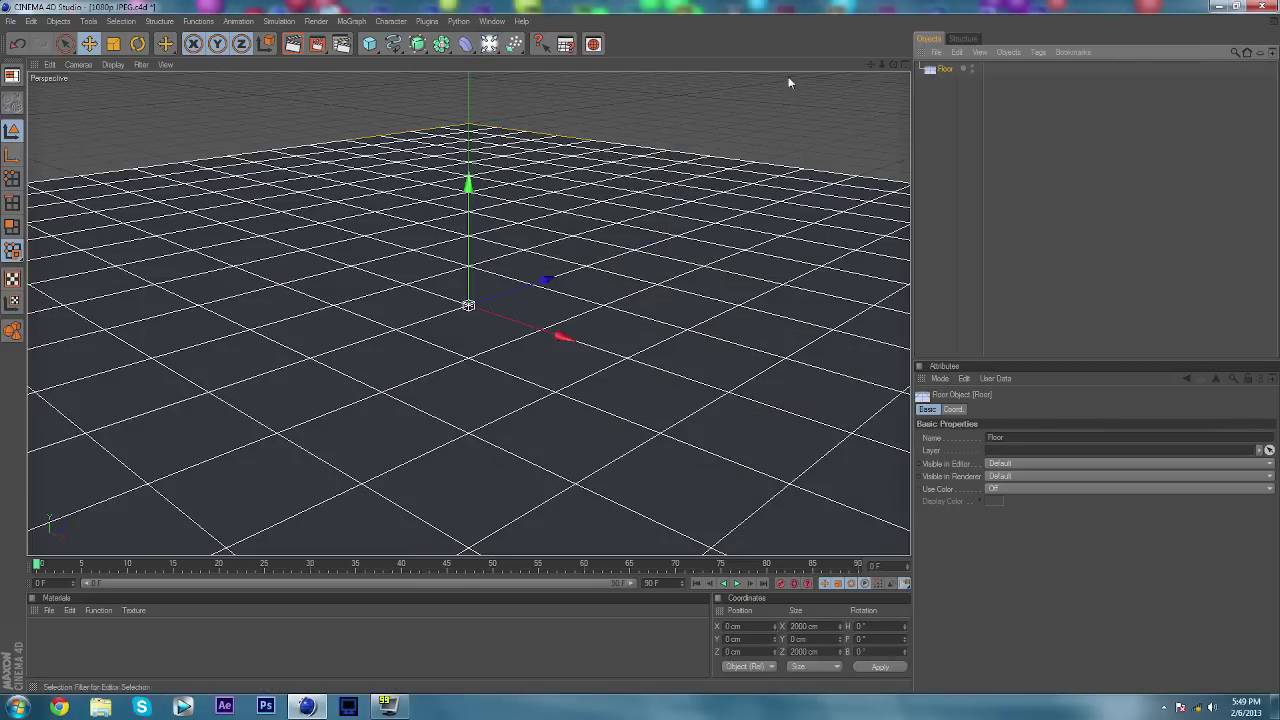
{"action": "left_click", "coordinate": [489, 43]}
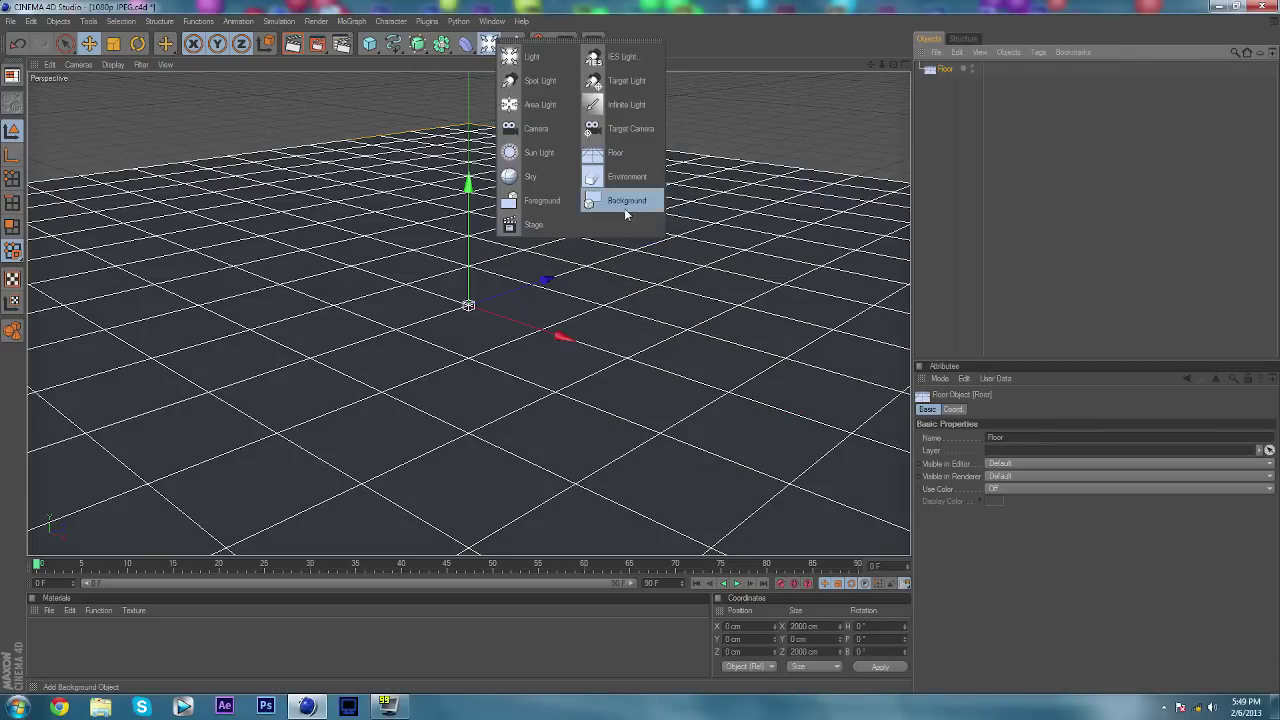
{"action": "left_click", "coordinate": [624, 201]}
Give the floor a Compositing tag with Self Shadowing disabled and Compositing Background enabled
{"action": "left_click", "coordinate": [944, 84]}
{"action": "right_click", "coordinate": [945, 85]}
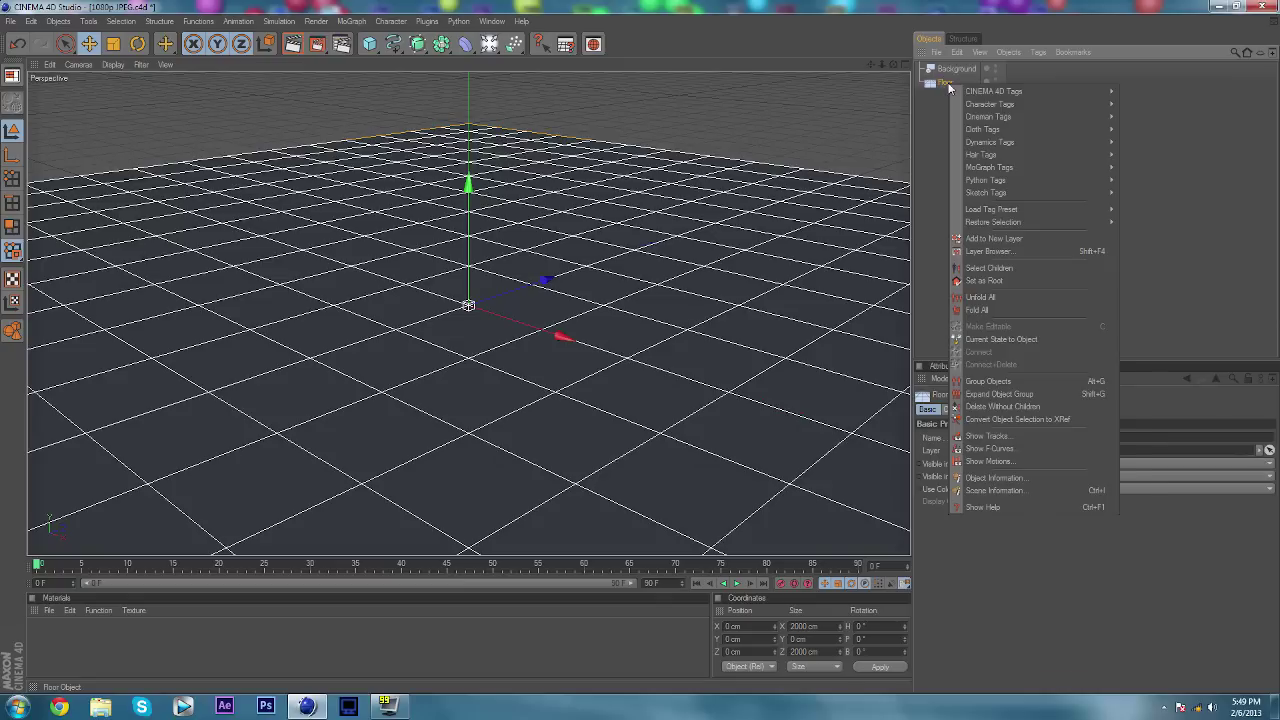
{"action": "mouse_move", "coordinate": [1013, 93]}
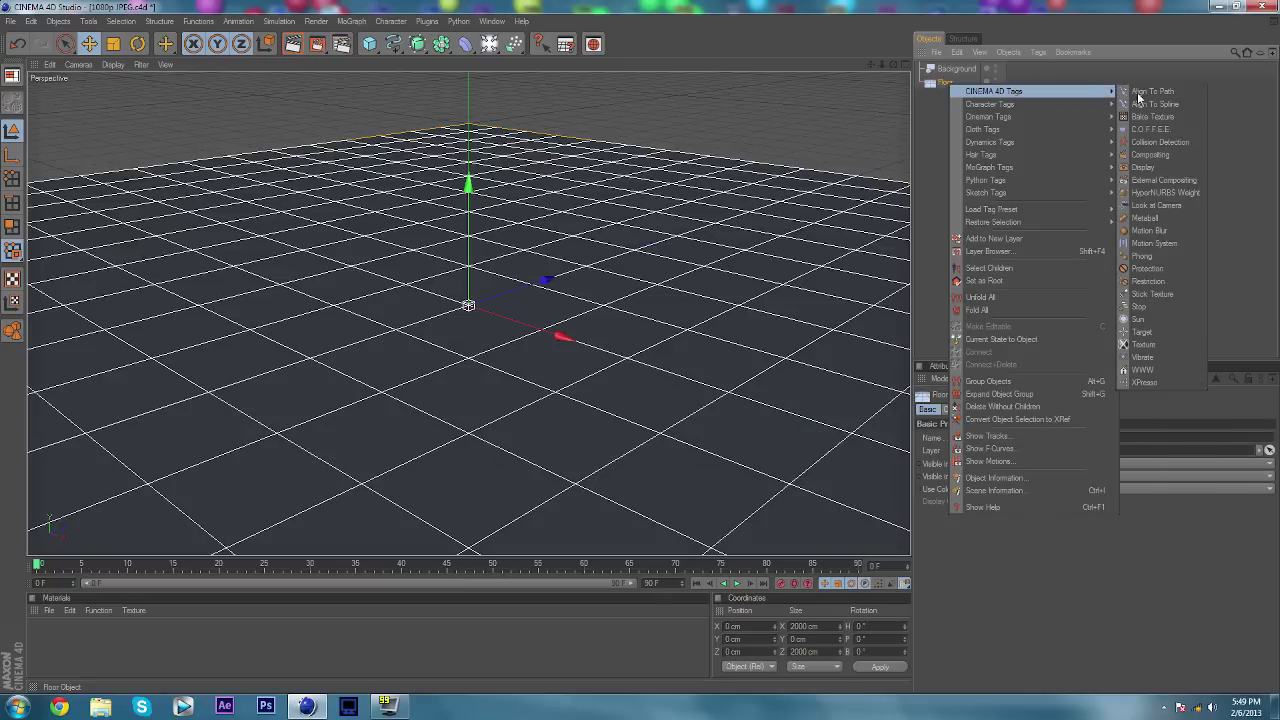
{"action": "left_click", "coordinate": [1152, 155]}
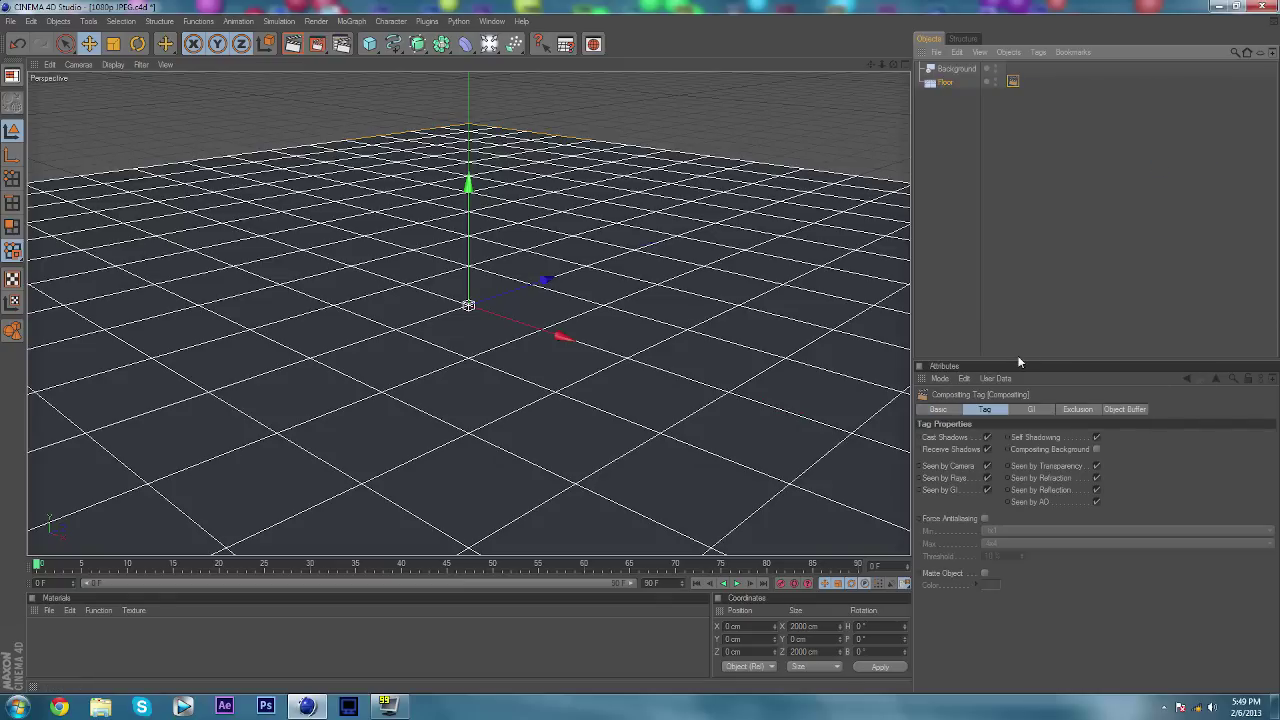
{"action": "left_click", "coordinate": [1097, 438]}
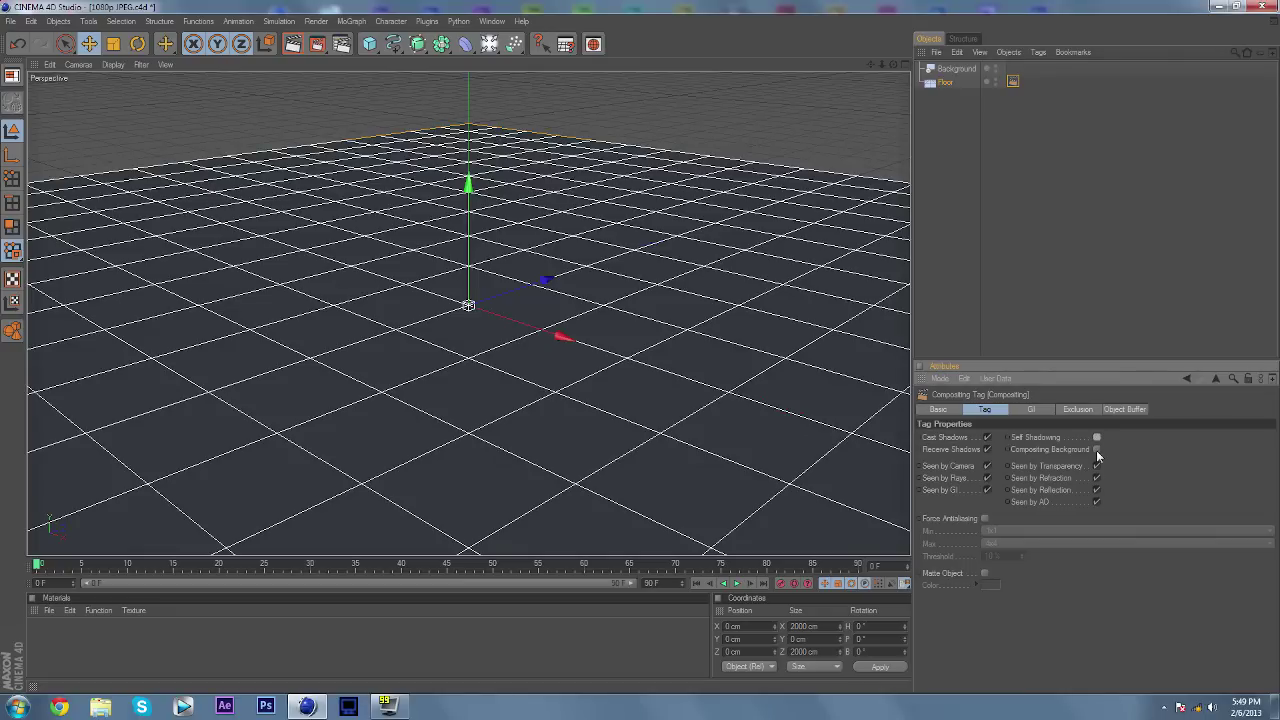
{"action": "left_click", "coordinate": [1097, 449]}
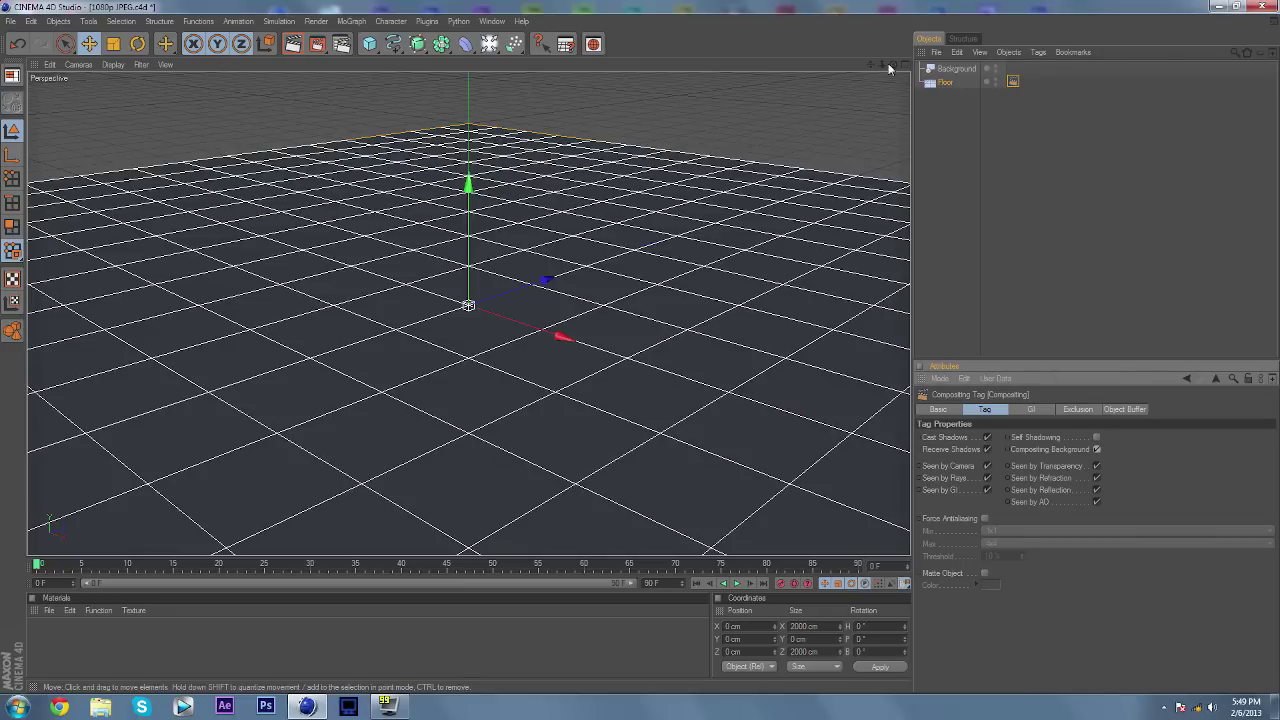
Compare test renders of the view without and with the Background object, undoing its deletion in between
{"action": "left_click_drag", "start_coordinate": [893, 64], "coordinate": [896, 30]}
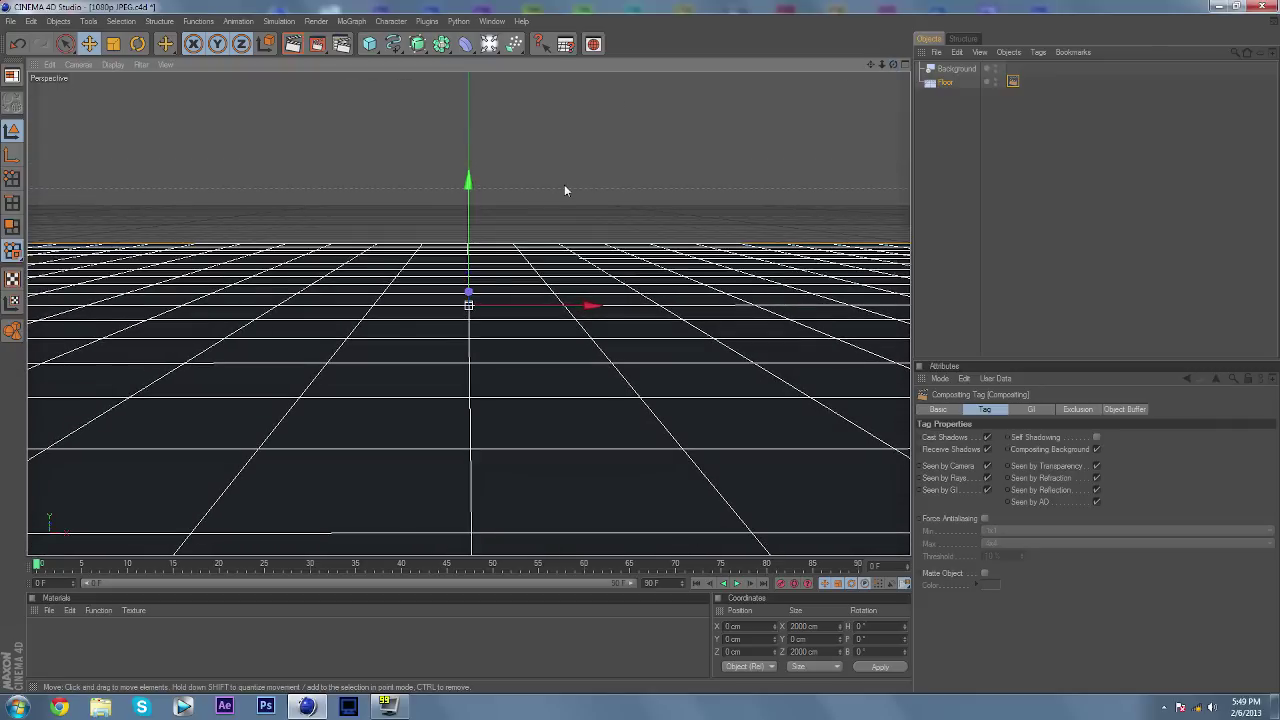
{"action": "left_click", "coordinate": [955, 69]}
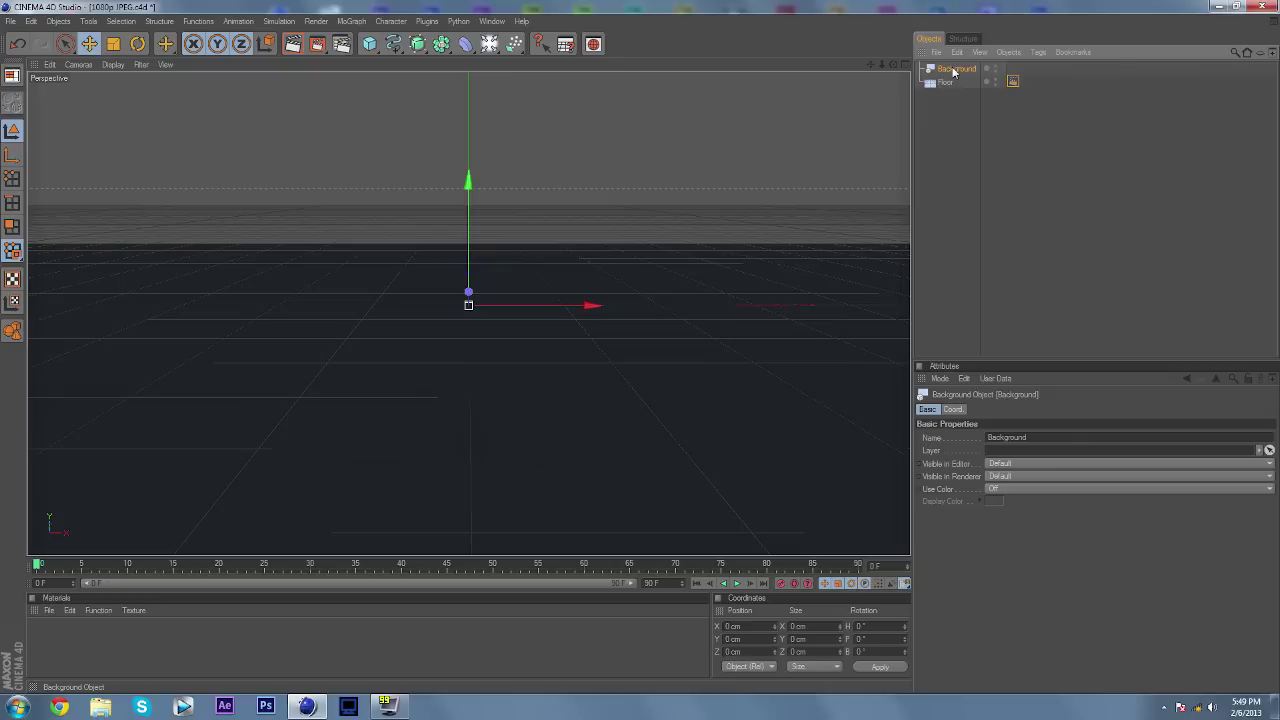
{"action": "key", "text": "Delete"}
{"action": "left_click", "coordinate": [312, 46]}
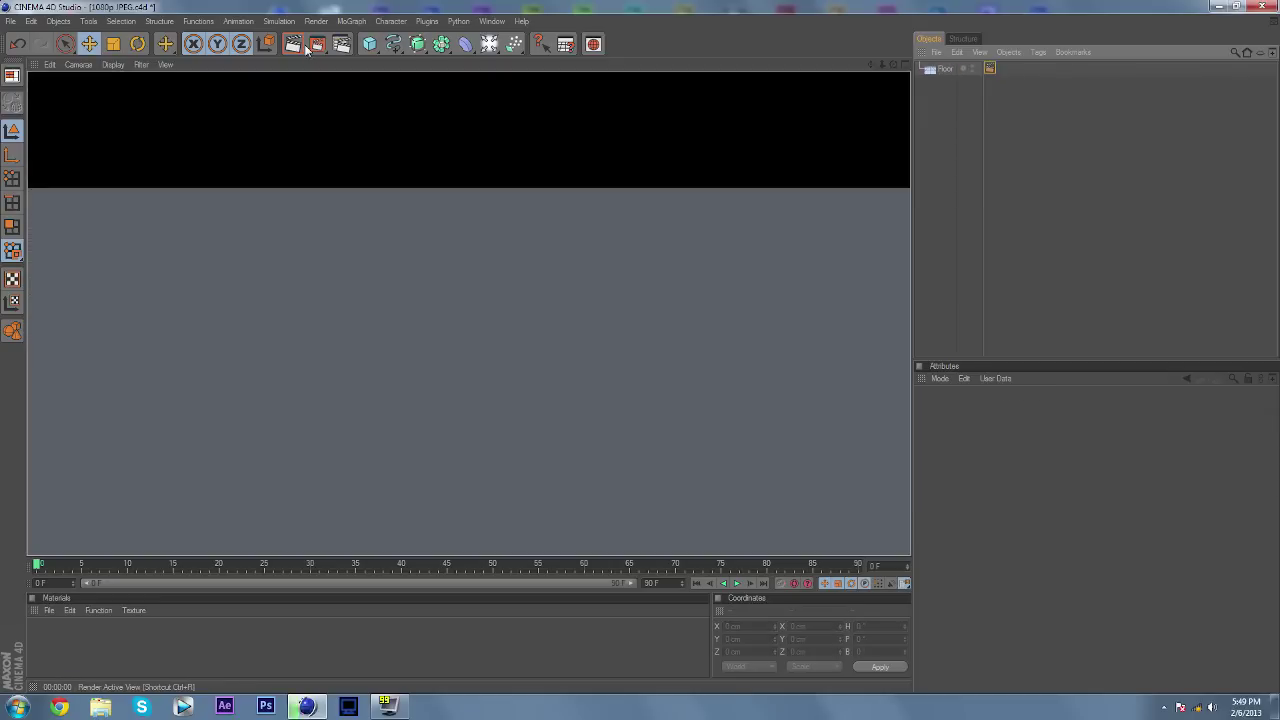
{"action": "key", "text": "ctrl+z"}
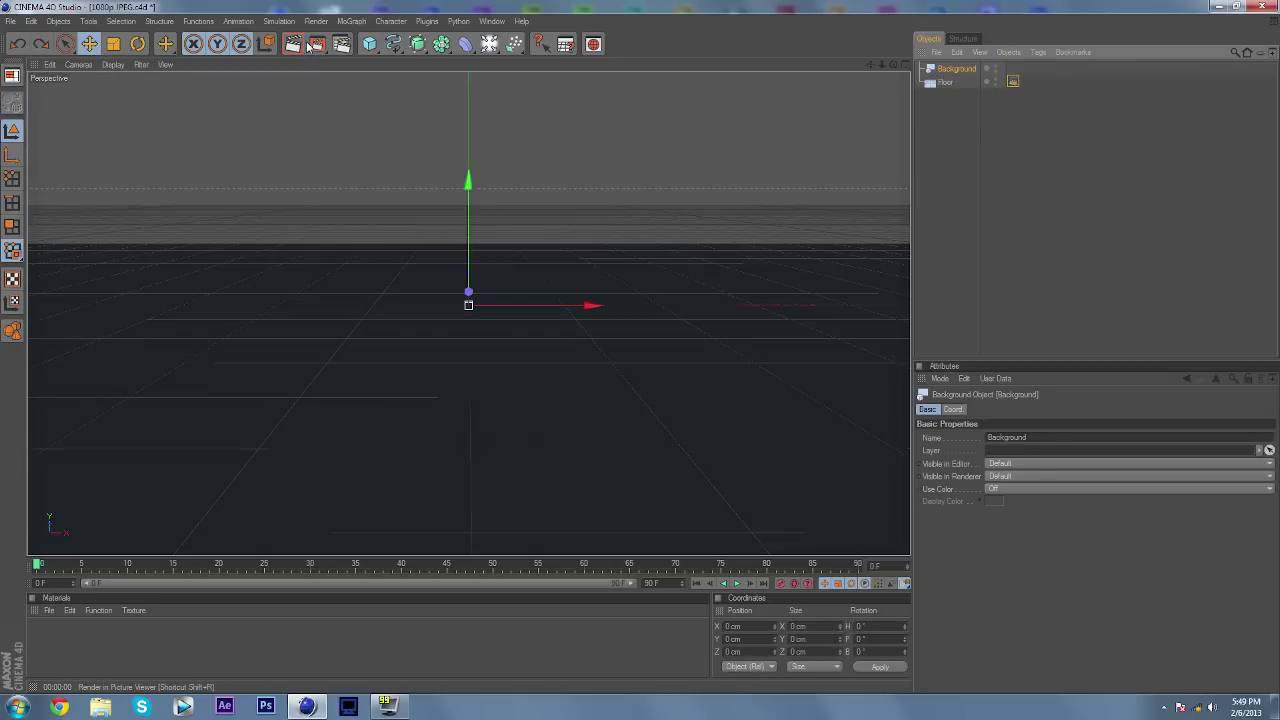
{"action": "left_click", "coordinate": [293, 45]}
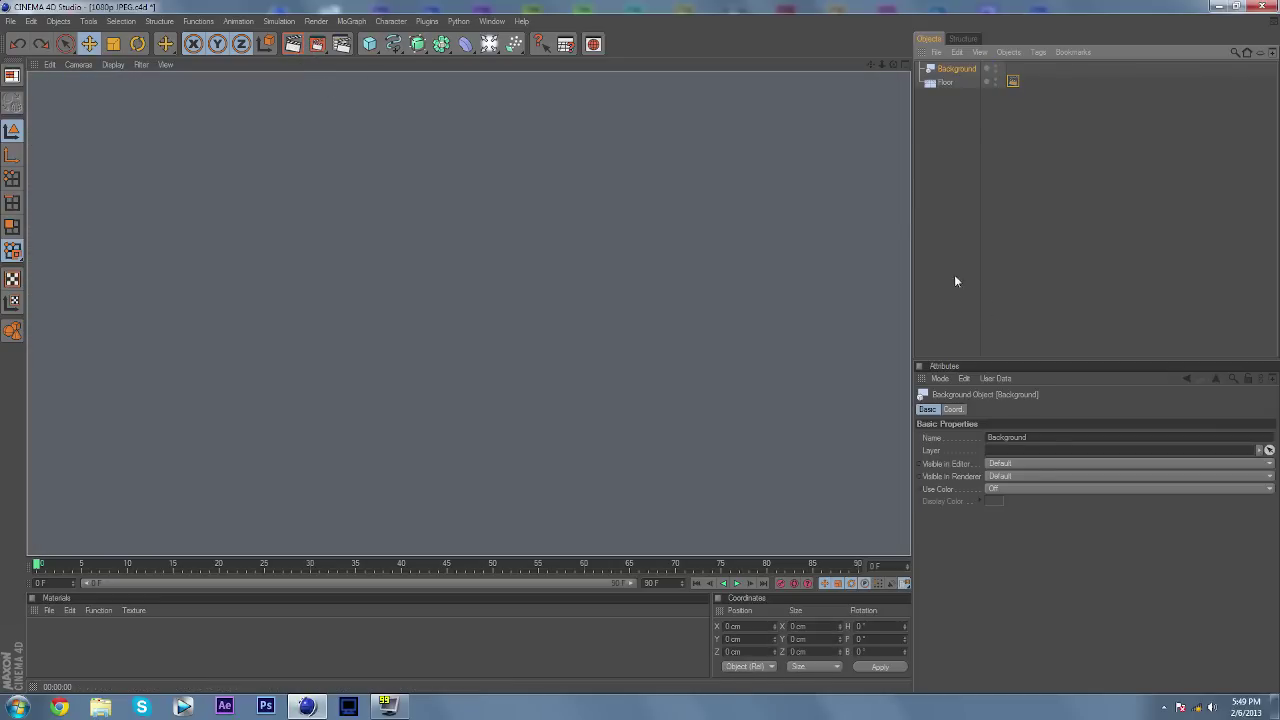
{"action": "left_click", "coordinate": [940, 210]}
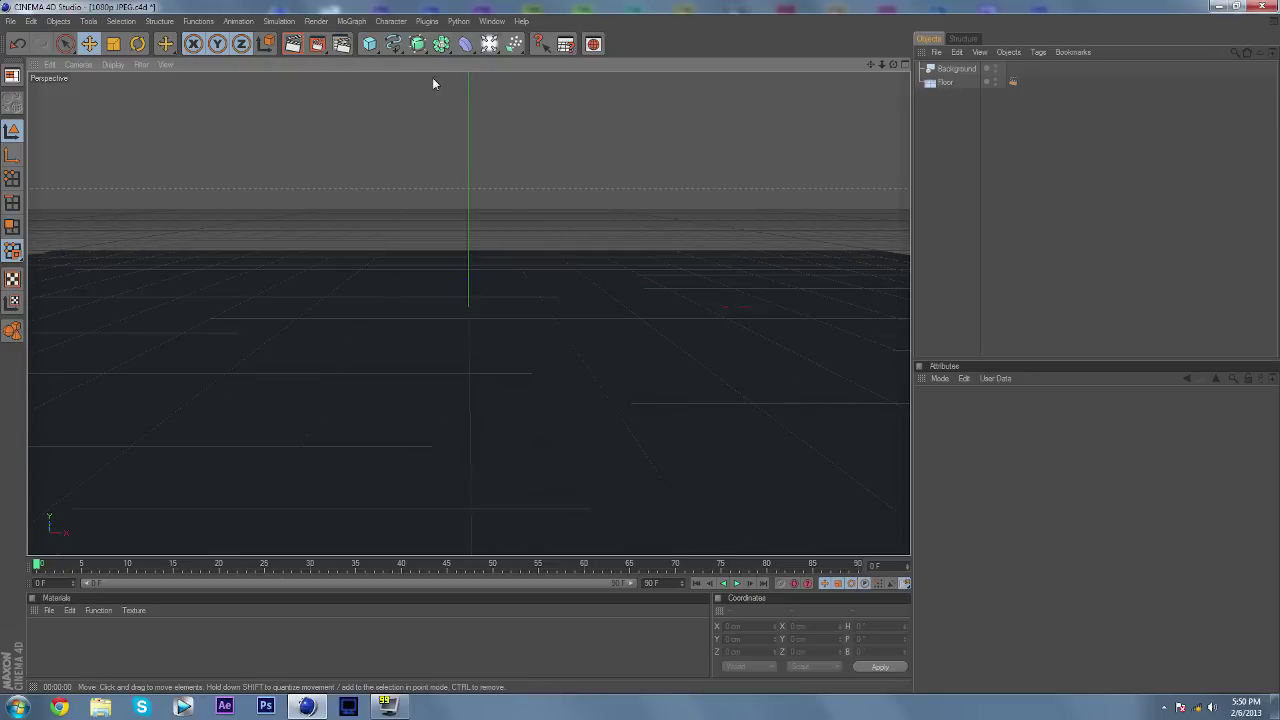
Add a sphere and raise it to about 100 cm on Y so it rests on the floor
{"action": "left_click", "coordinate": [368, 45]}
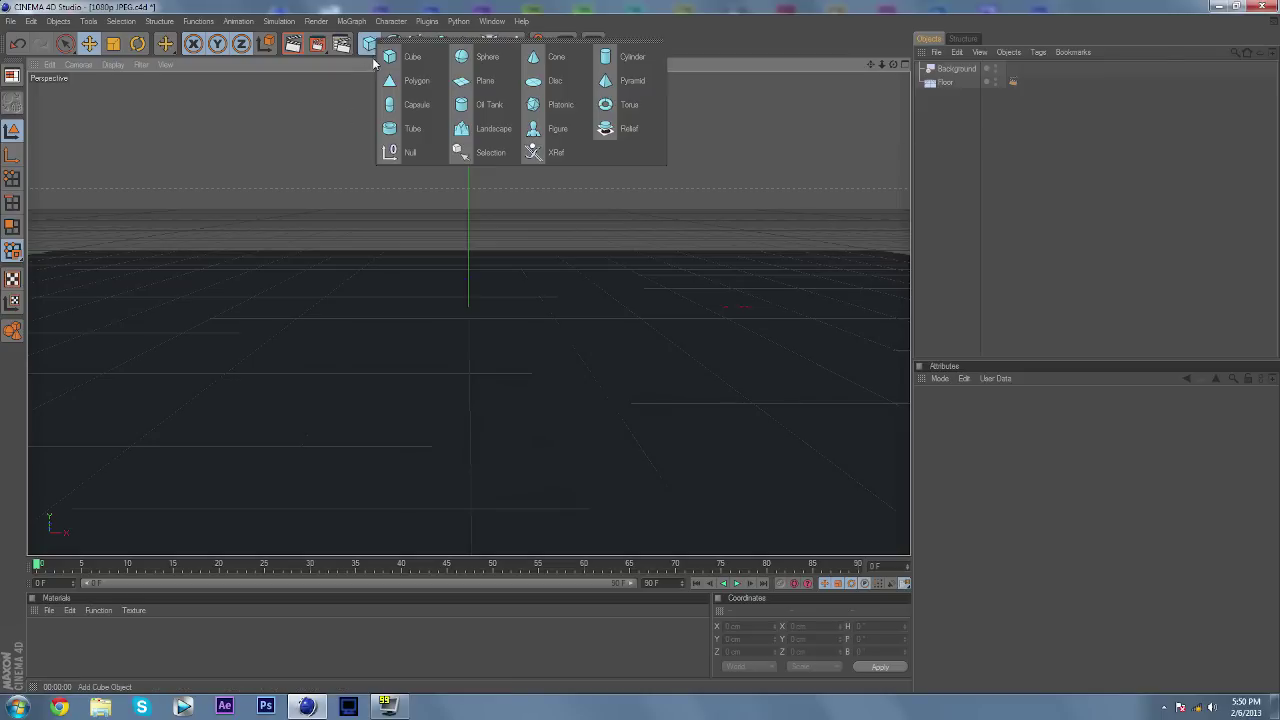
{"action": "left_click", "coordinate": [487, 56]}
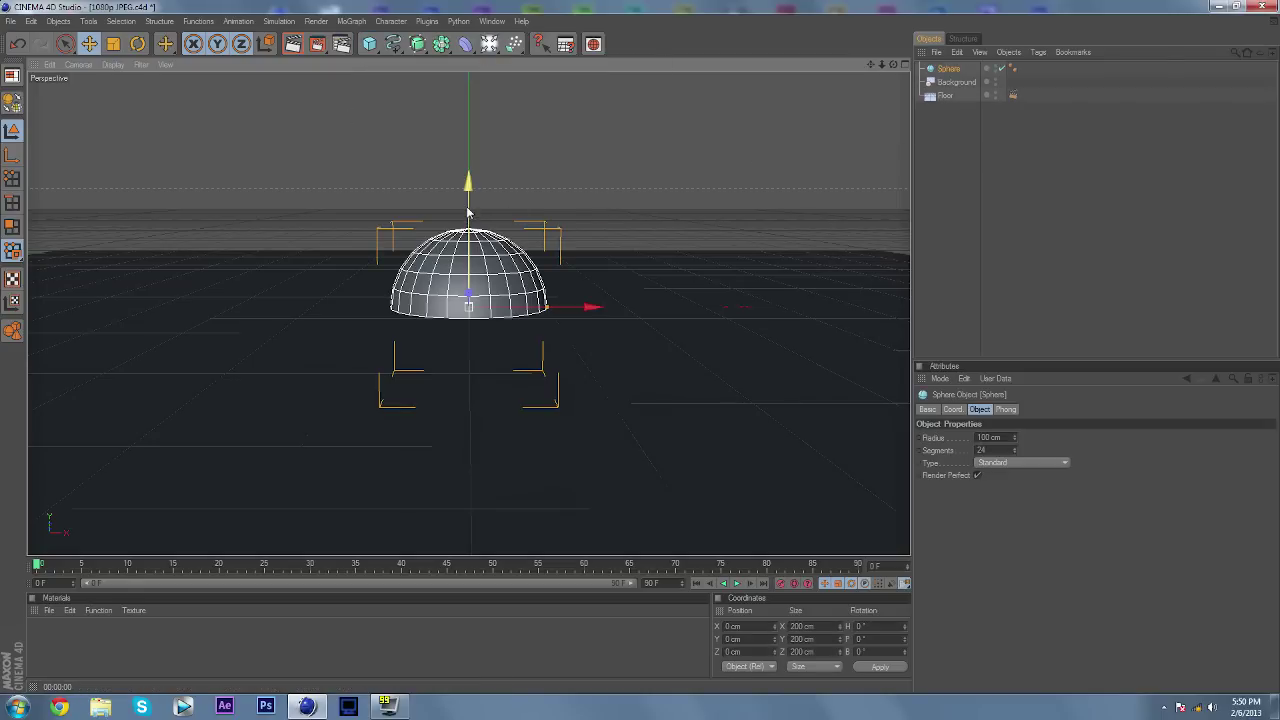
{"action": "left_click_drag", "start_coordinate": [469, 213], "coordinate": [469, 125]}
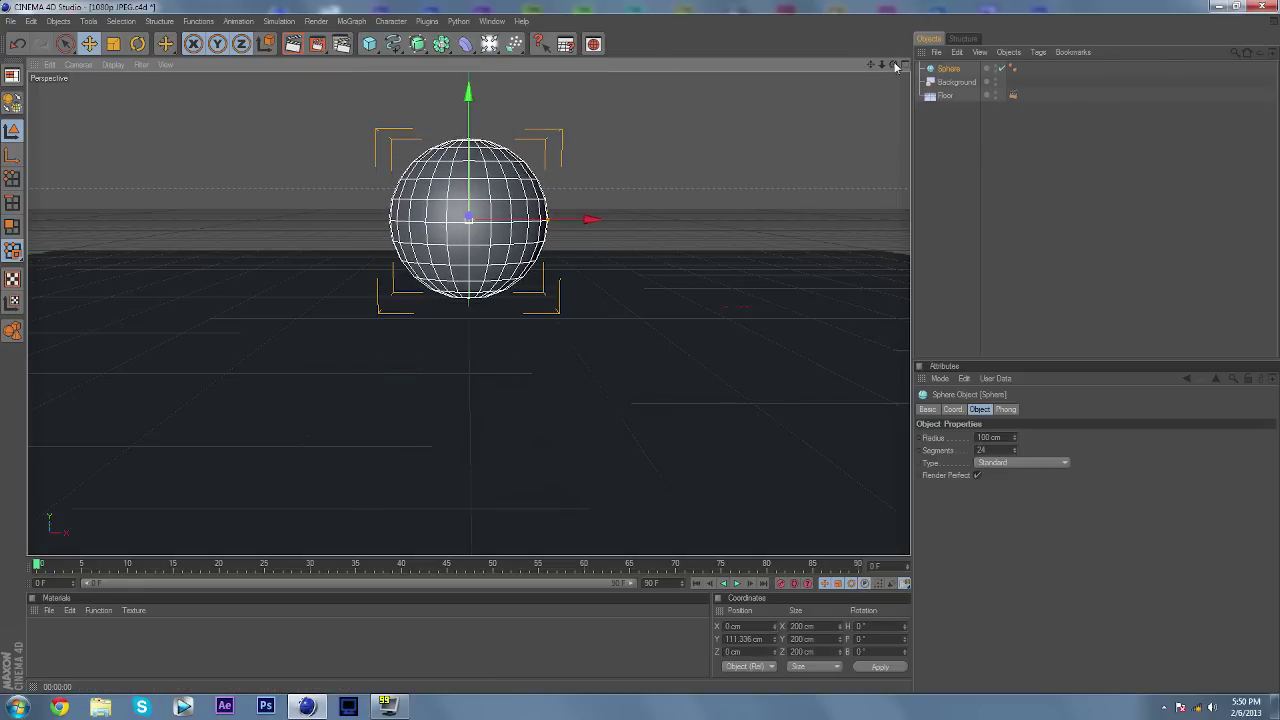
{"action": "left_click_drag", "start_coordinate": [894, 66], "coordinate": [894, 47]}
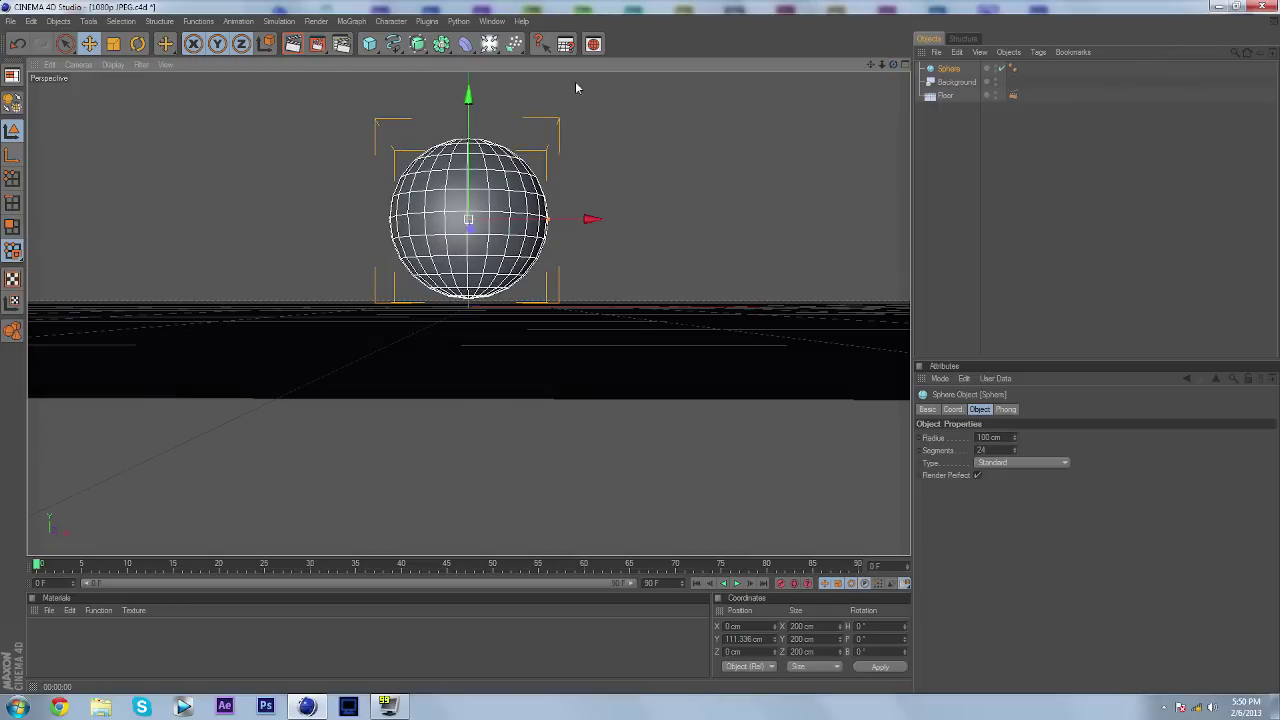
{"action": "left_click_drag", "start_coordinate": [468, 98], "coordinate": [468, 107]}
{"action": "left_click_drag", "start_coordinate": [894, 66], "coordinate": [894, 86]}
{"action": "scroll", "coordinate": [546, 346], "scroll_direction": "down", "scroll_amount": 5}
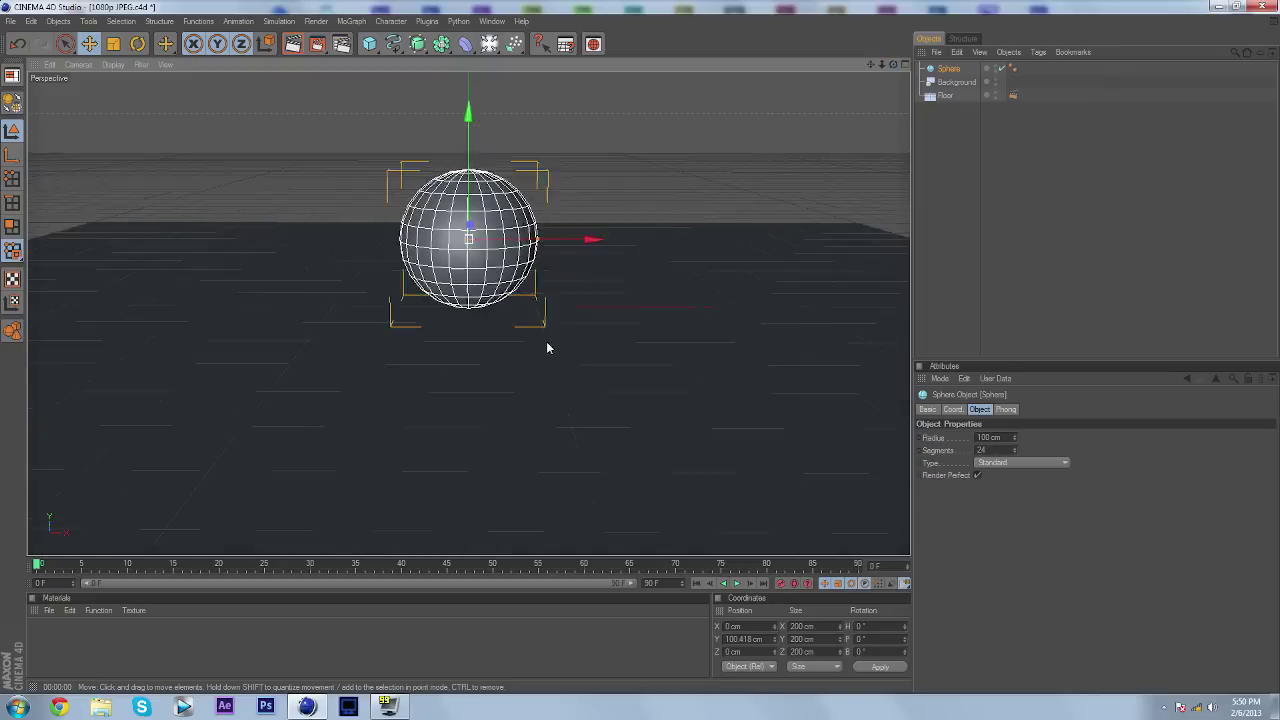
Paste two copies of the sphere and select the first copy, Sphere.1
{"action": "scroll", "coordinate": [577, 360], "scroll_direction": "up", "scroll_amount": 3}
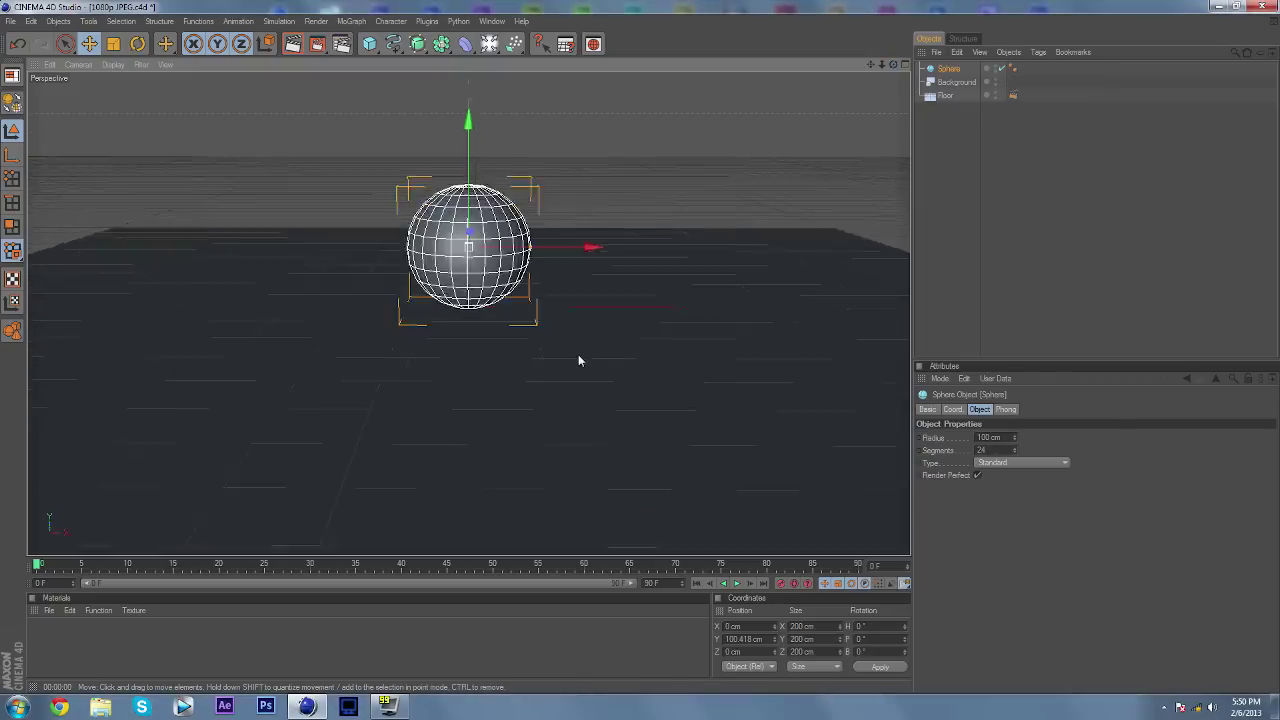
{"action": "left_click_drag", "start_coordinate": [873, 68], "coordinate": [884, 120]}
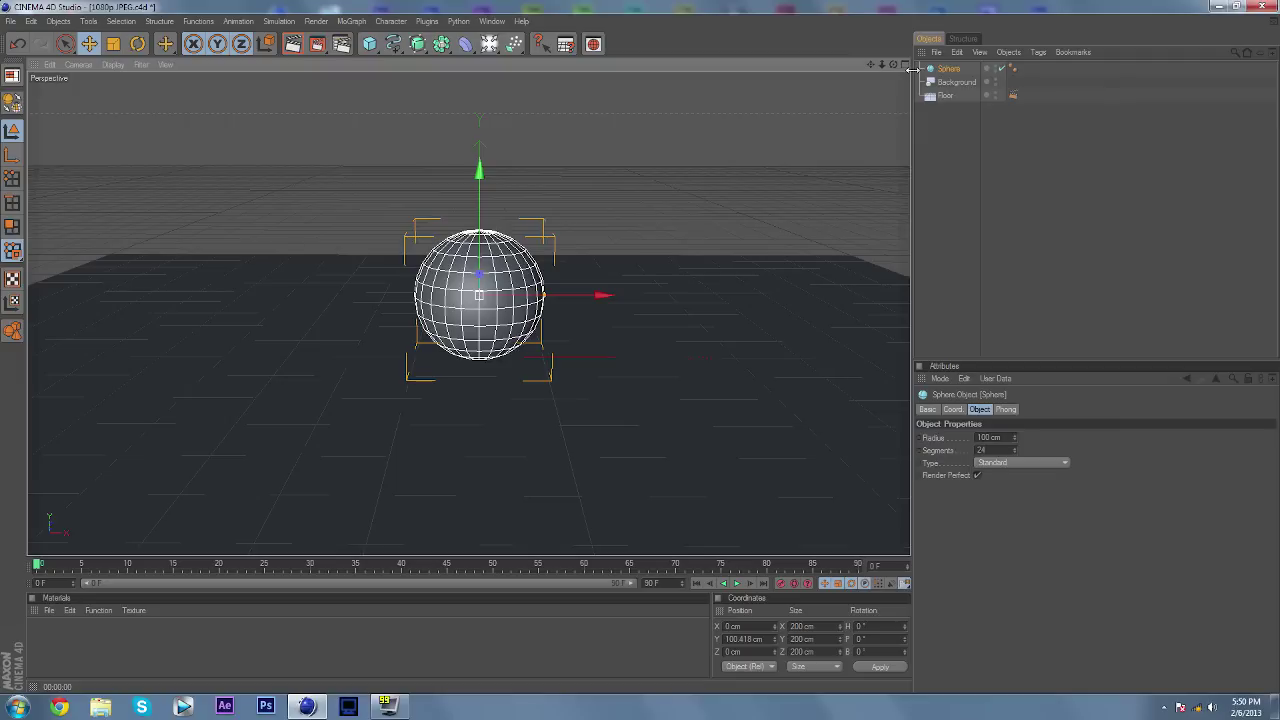
{"action": "key", "text": "ctrl+v"}
{"action": "key", "text": "ctrl+v"}
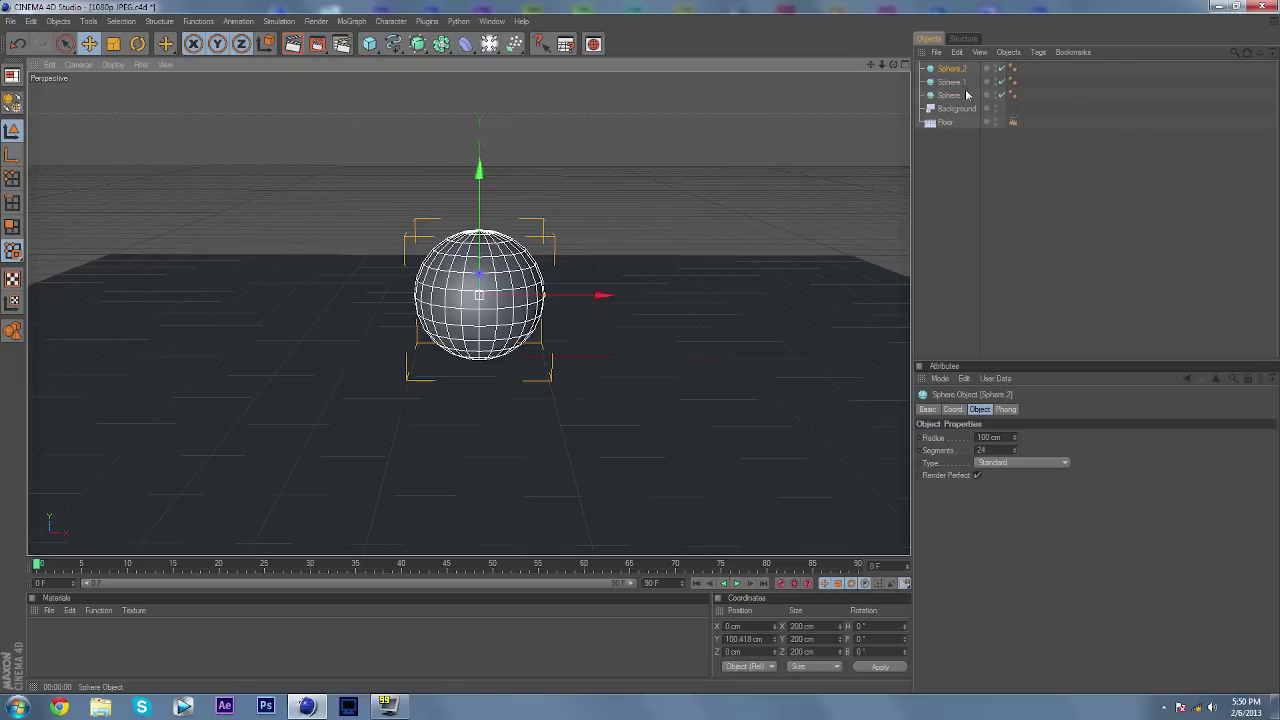
{"action": "left_click", "coordinate": [948, 82]}
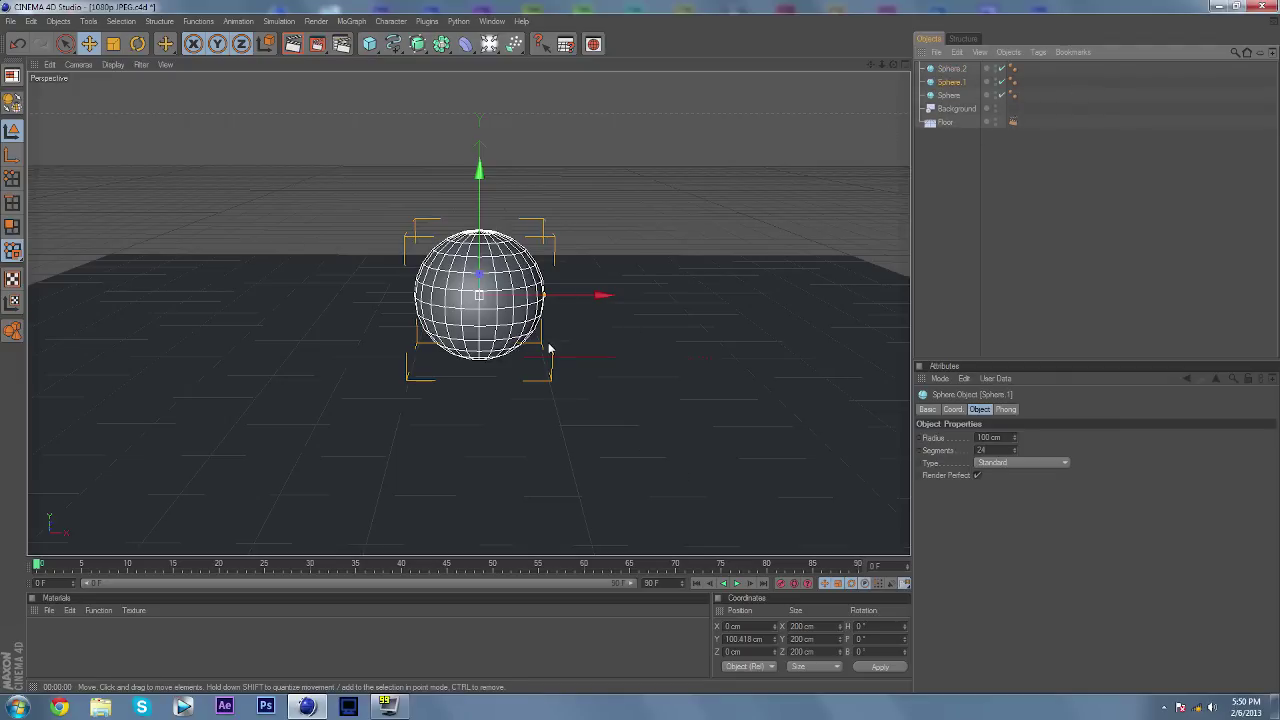
{"action": "left_click_drag", "start_coordinate": [596, 295], "coordinate": [630, 296]}
{"action": "key", "text": "ctrl+z"}
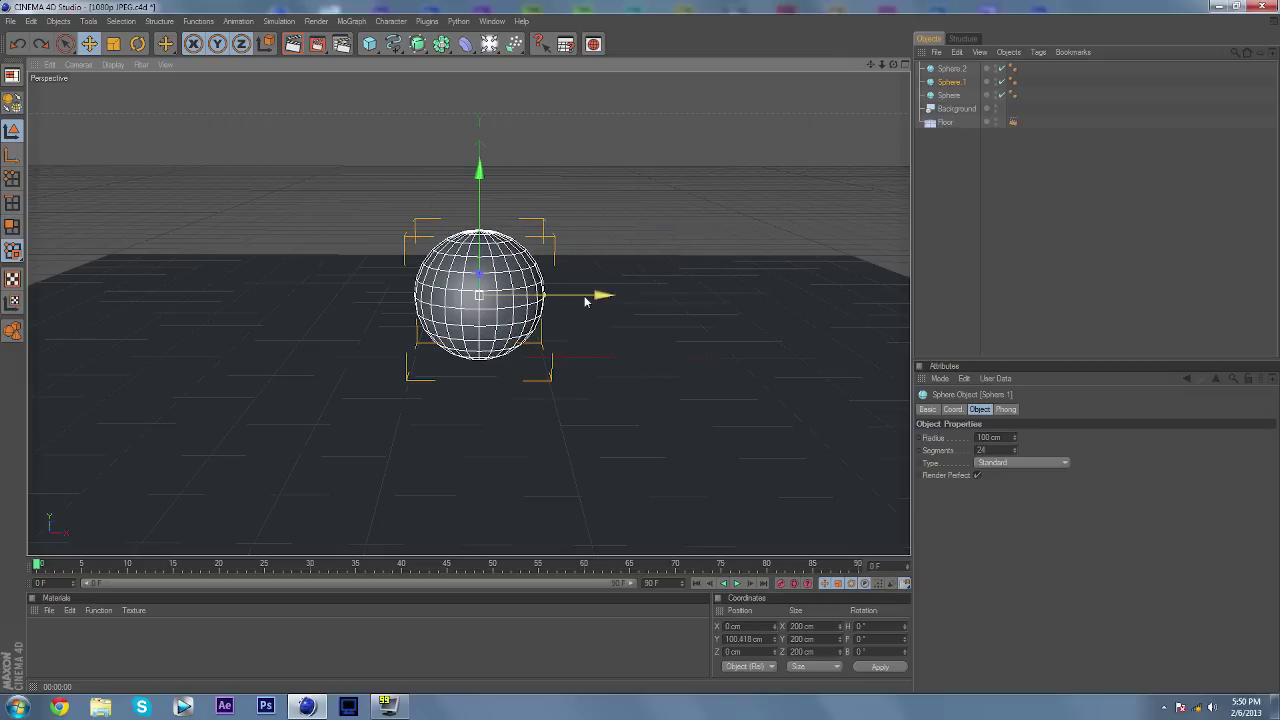
{"action": "left_click_drag", "start_coordinate": [598, 295], "coordinate": [765, 295]}
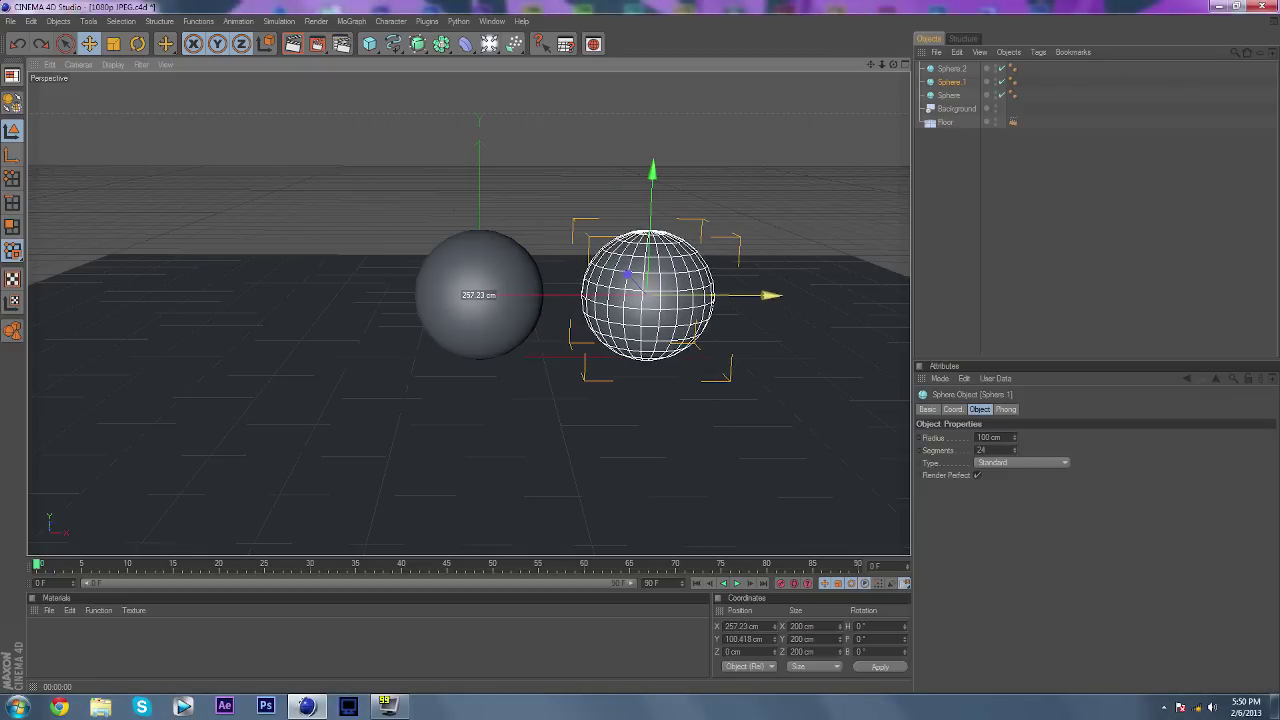
{"action": "key", "text": "ctrl+z"}
Place Sphere.1 at 250 cm and Sphere.2 at -250 cm on X, on either side of the centre sphere
{"action": "left_click", "coordinate": [740, 626]}
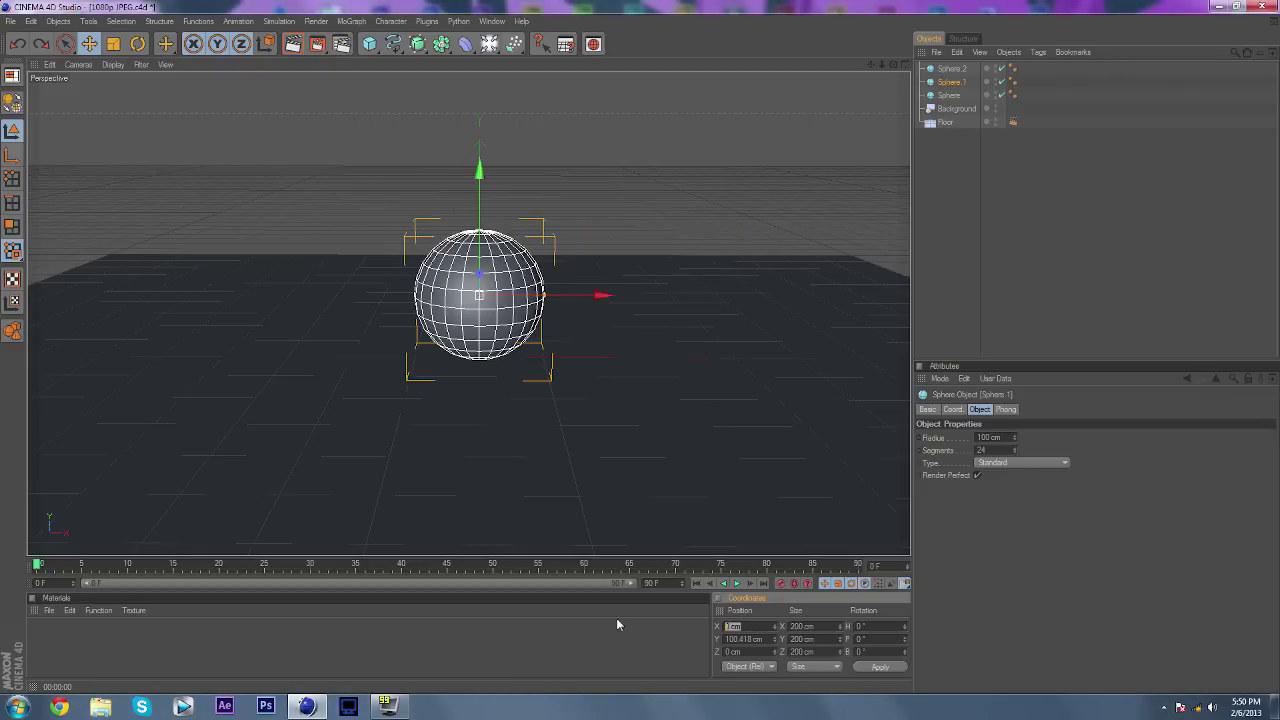
{"action": "type", "text": "250"}
{"action": "key", "text": "Return"}
{"action": "left_click", "coordinate": [951, 68]}
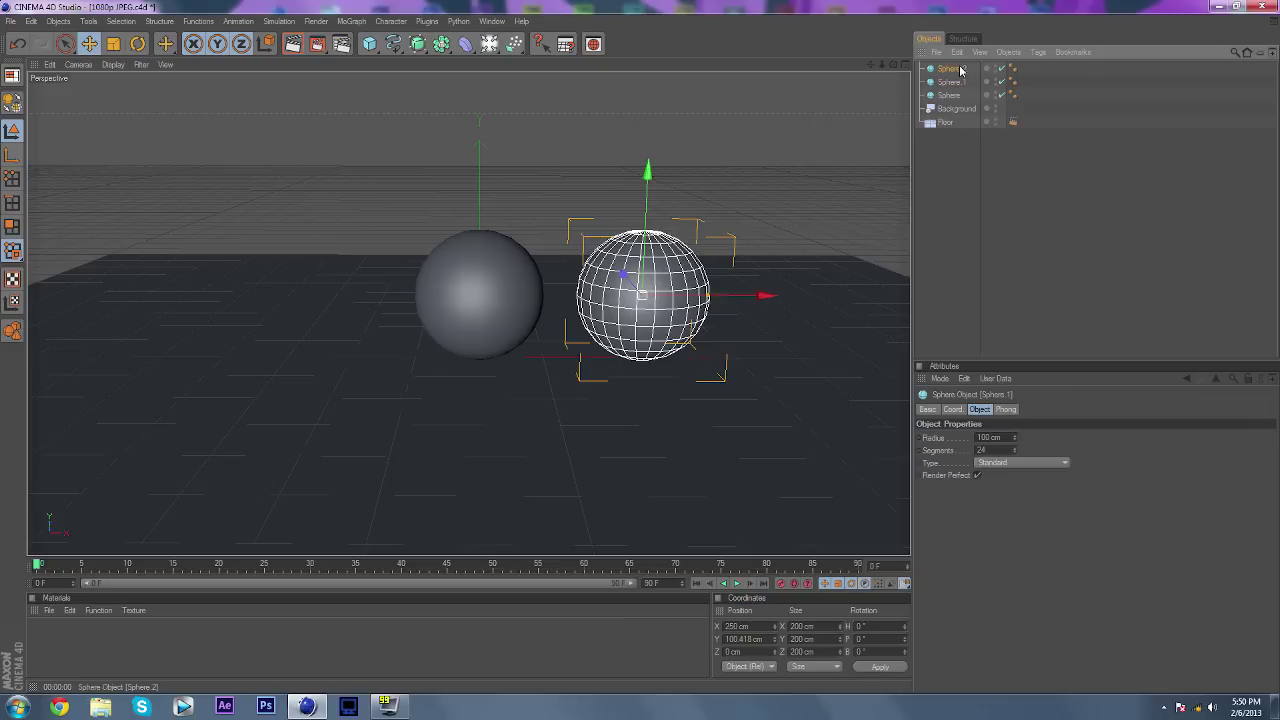
{"action": "left_click_drag", "start_coordinate": [748, 626], "coordinate": [555, 618]}
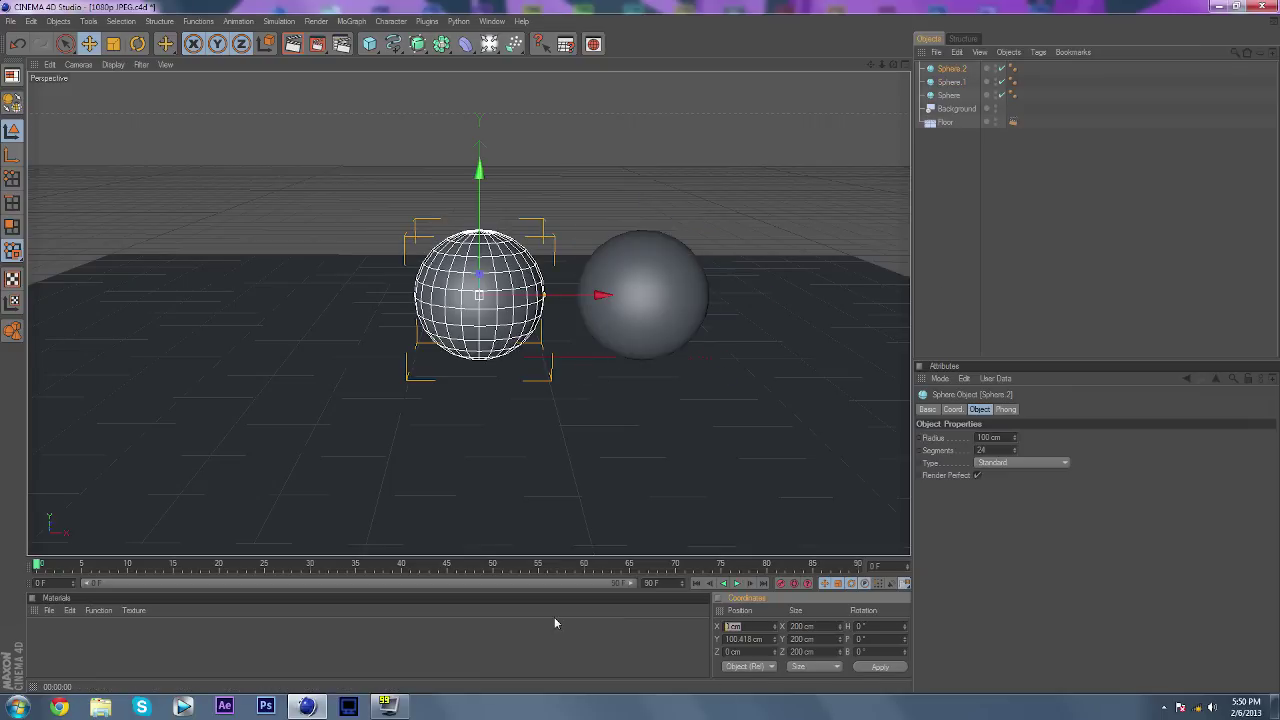
{"action": "type", "text": "-250"}
{"action": "key", "text": "Return"}
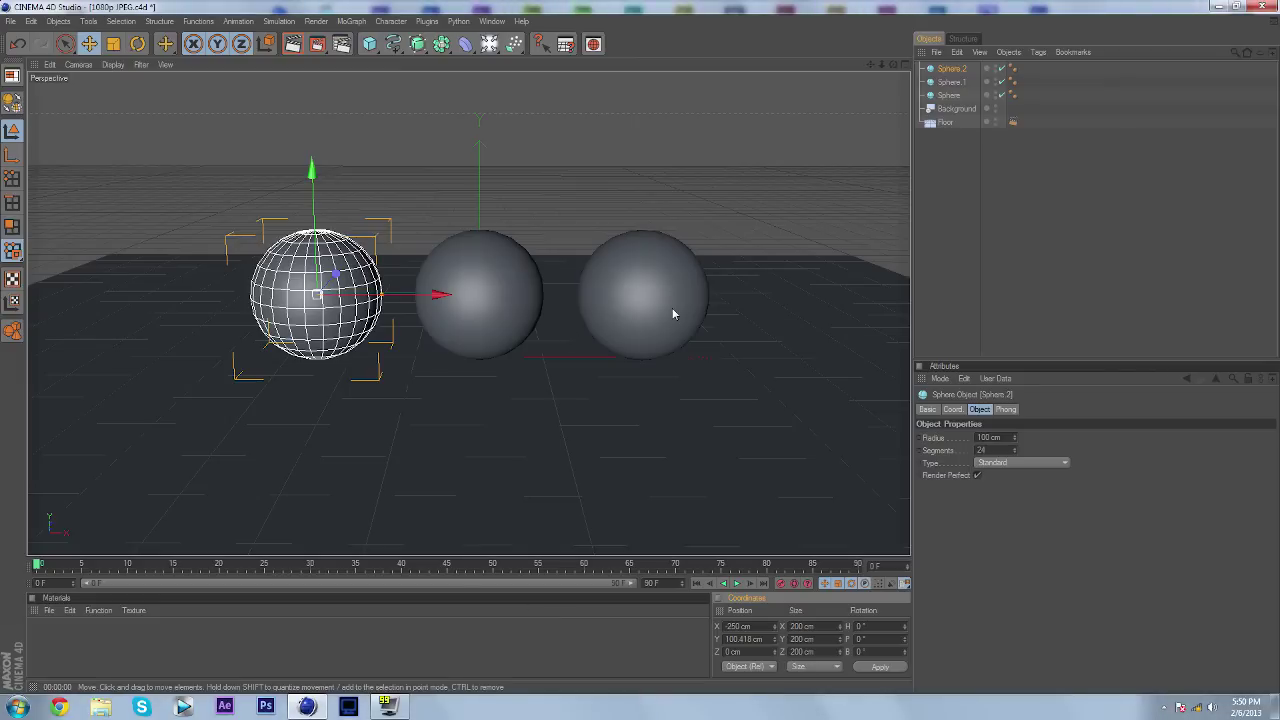
{"action": "left_click", "coordinate": [932, 240]}
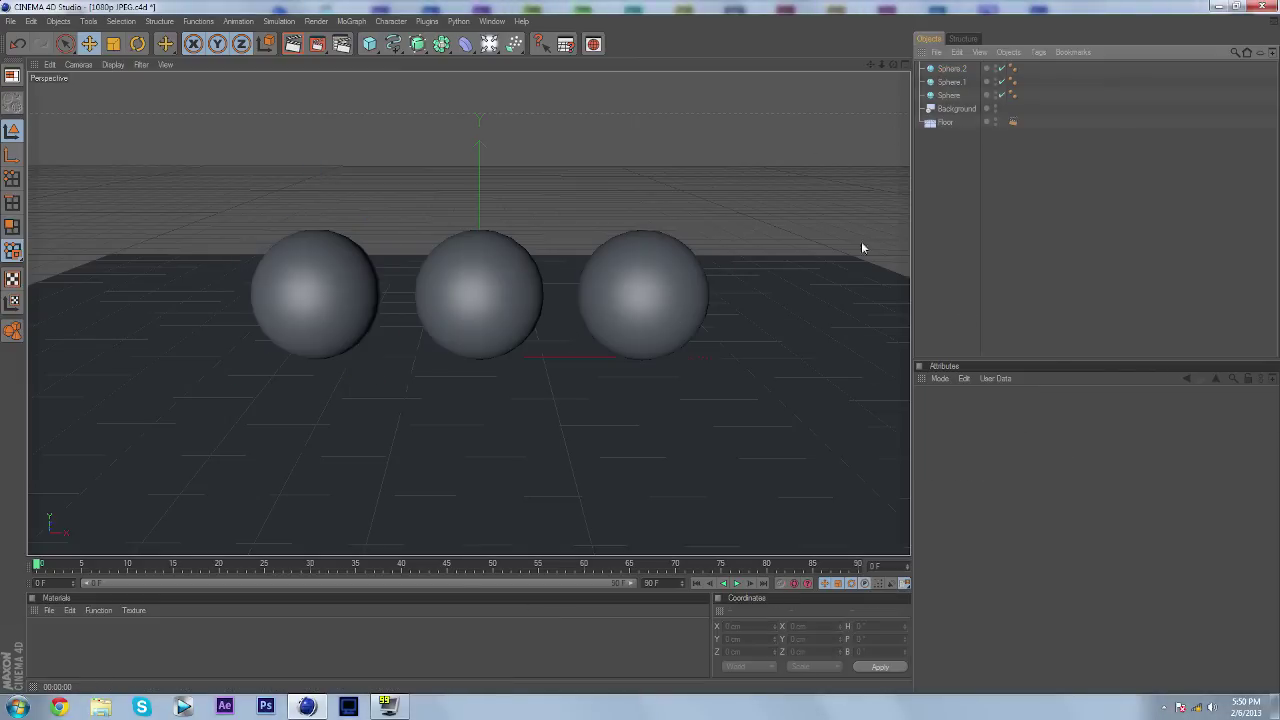
Create a new material in the material manager
{"action": "mouse_move", "coordinate": [894, 65]}
{"action": "left_mouse_down"}
{"action": "mouse_move", "coordinate": [800, 100]}
{"action": "mouse_move", "coordinate": [1000, 82]}
{"action": "mouse_move", "coordinate": [945, 118]}
{"action": "mouse_move", "coordinate": [896, 90]}
{"action": "mouse_move", "coordinate": [892, 64]}
{"action": "left_mouse_up"}
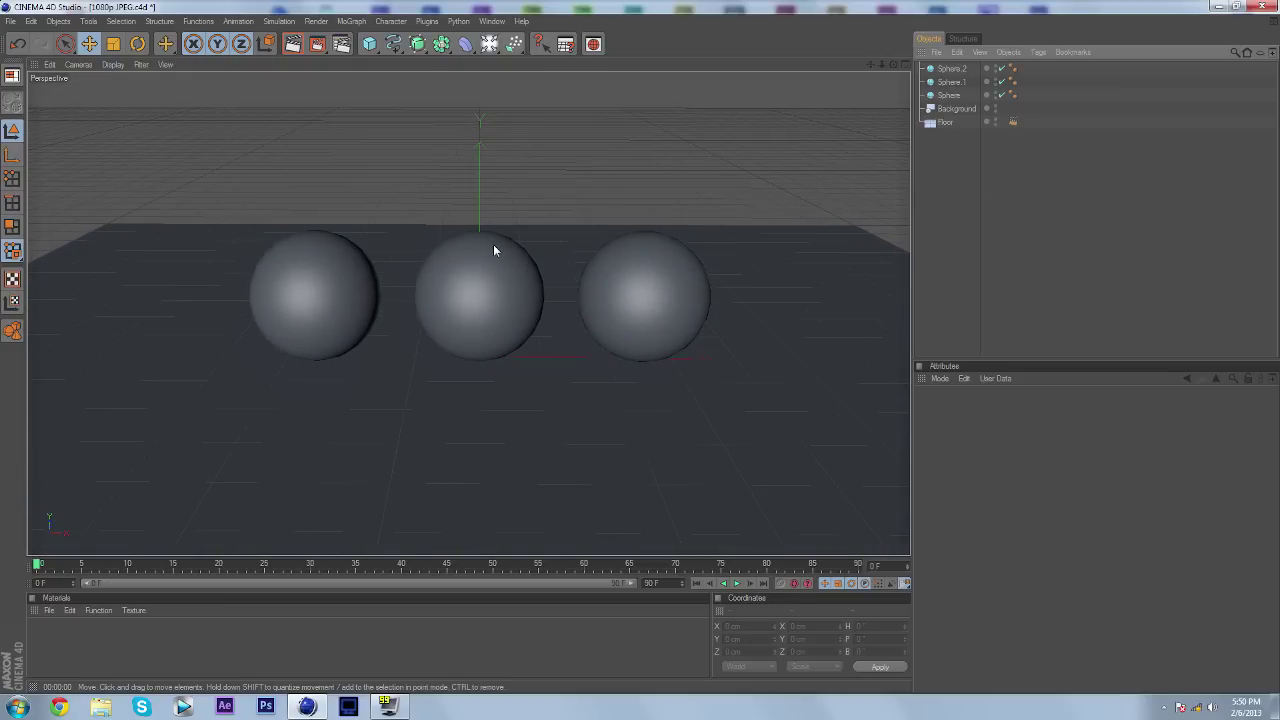
{"action": "left_click", "coordinate": [49, 611]}
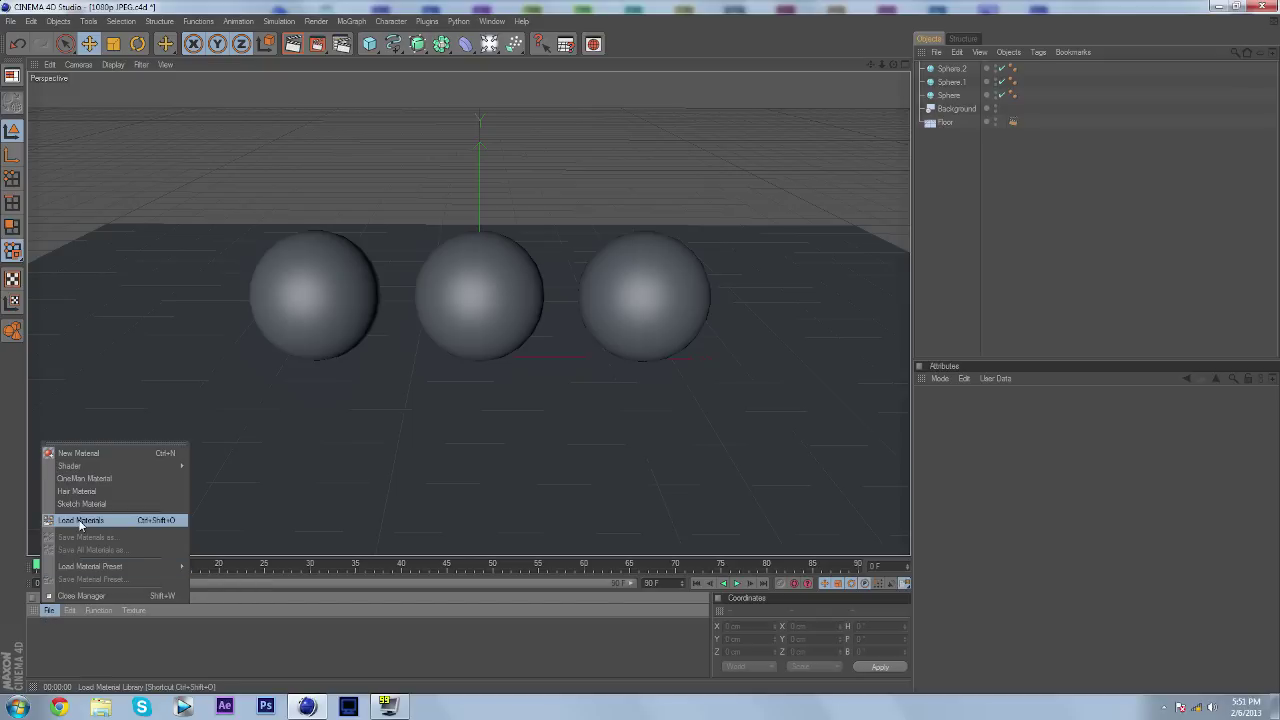
{"action": "double_click", "coordinate": [82, 649]}
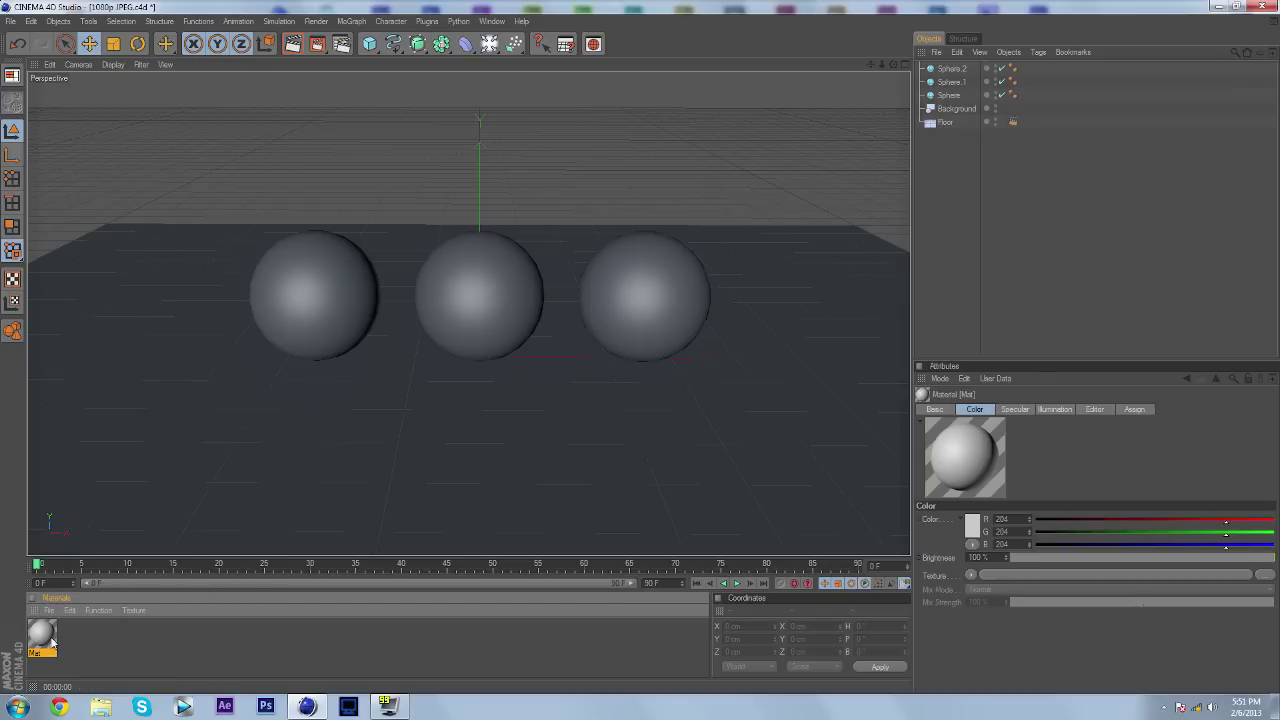
{"action": "double_click", "coordinate": [44, 636]}
{"action": "left_click", "coordinate": [597, 87]}
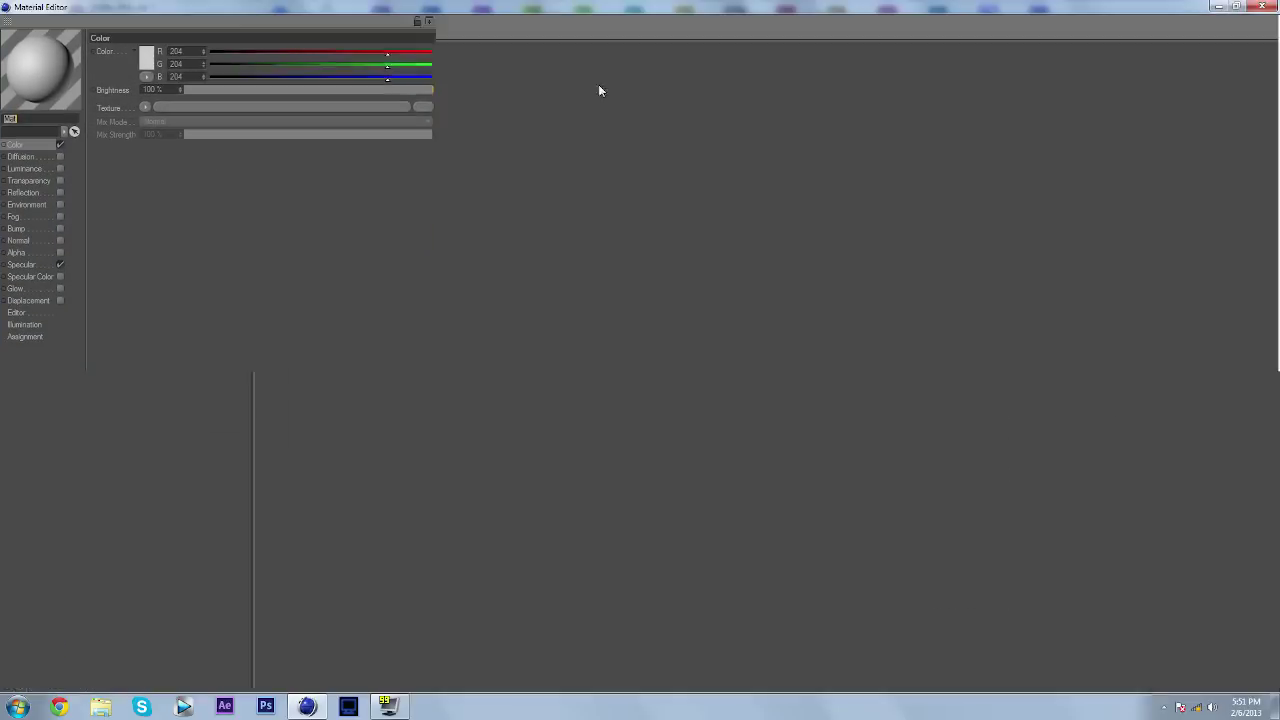
{"action": "left_click", "coordinate": [1238, 8]}
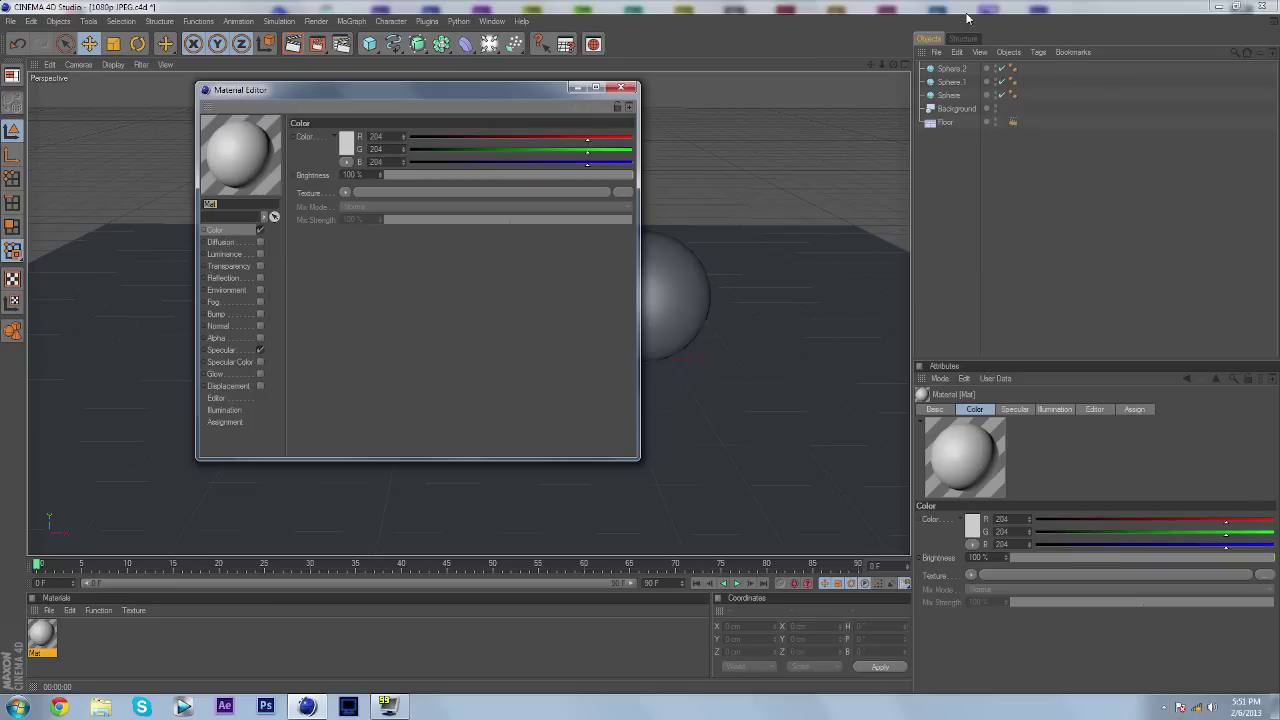
{"action": "left_click", "coordinate": [625, 89]}
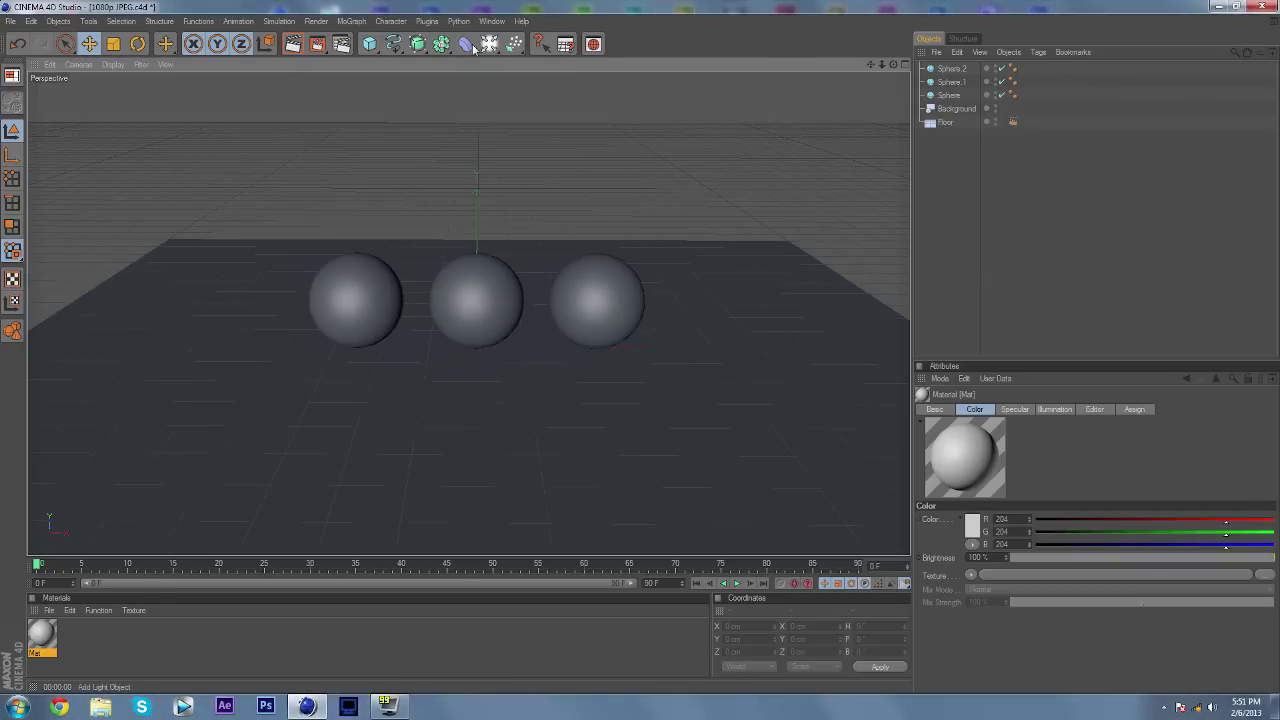
Add a Plane object and raise it above the spheres to about 233 cm on Y
{"action": "left_click", "coordinate": [367, 45]}
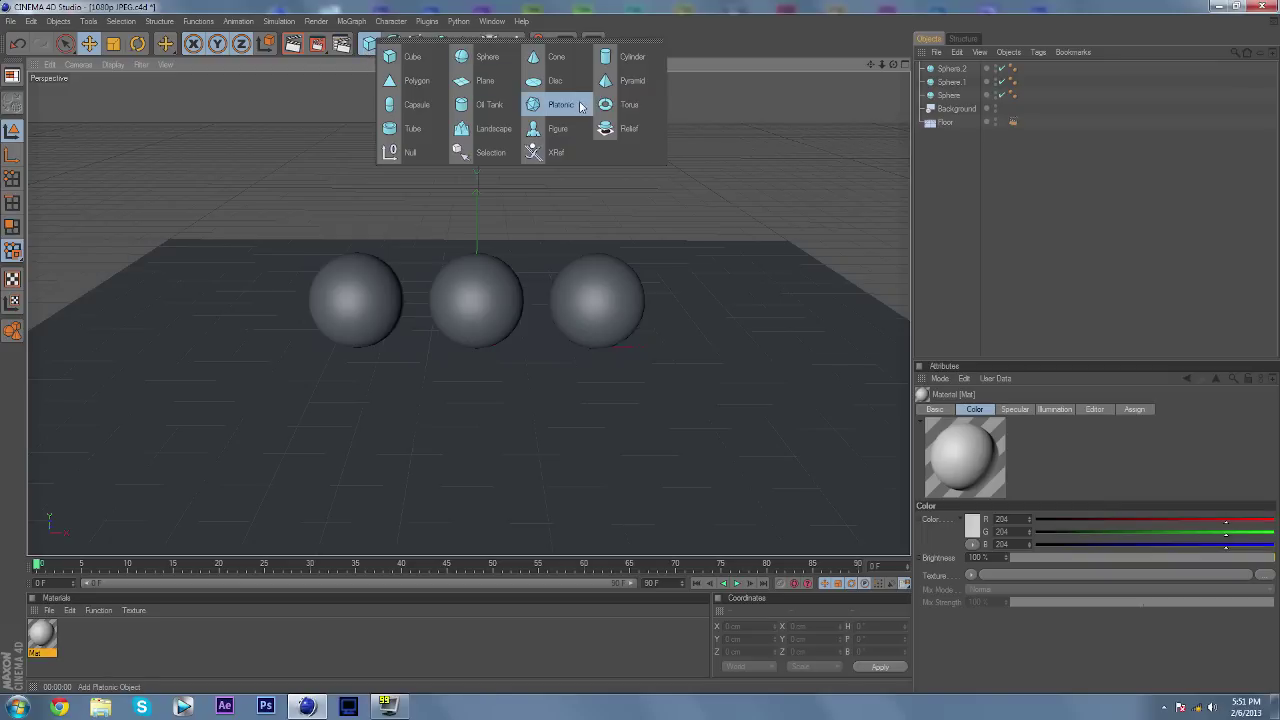
{"action": "left_click", "coordinate": [485, 80]}
{"action": "left_click_drag", "start_coordinate": [479, 291], "coordinate": [890, 155]}
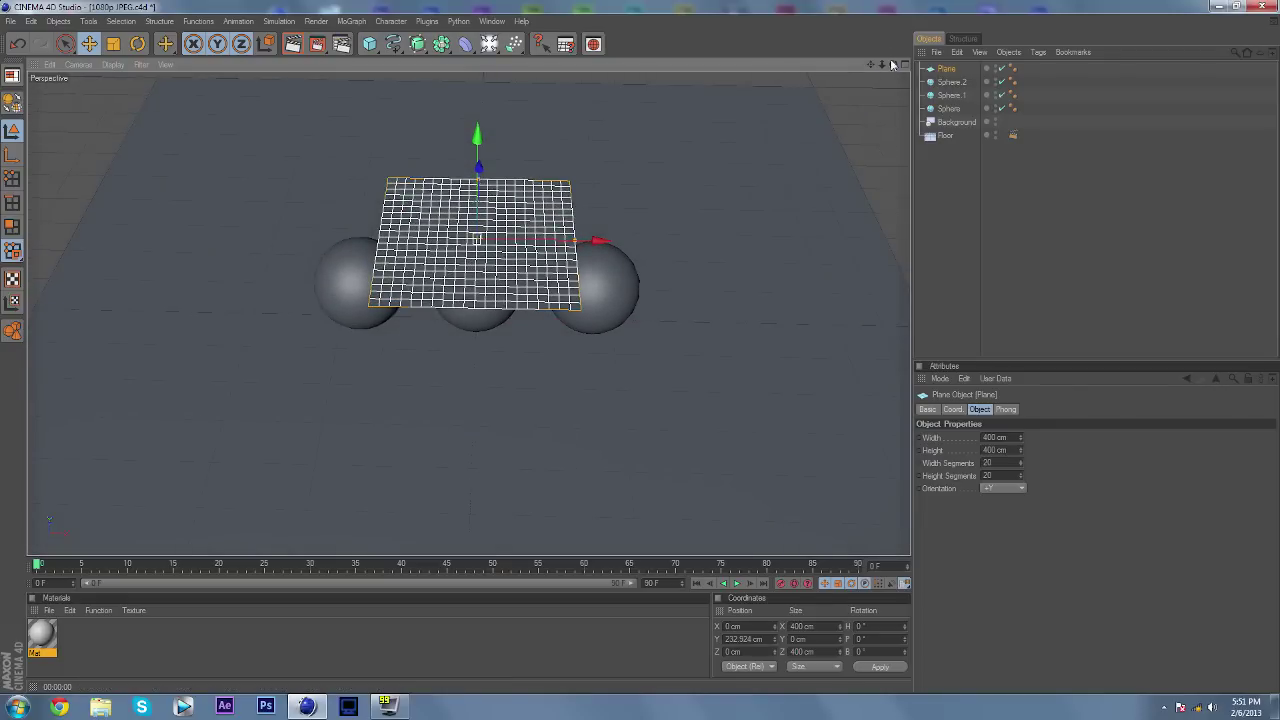
Shrink the plane above the middle sphere to about 177 cm wide and 248 cm high, and deselect it
{"action": "left_click_drag", "start_coordinate": [893, 64], "coordinate": [563, 109]}
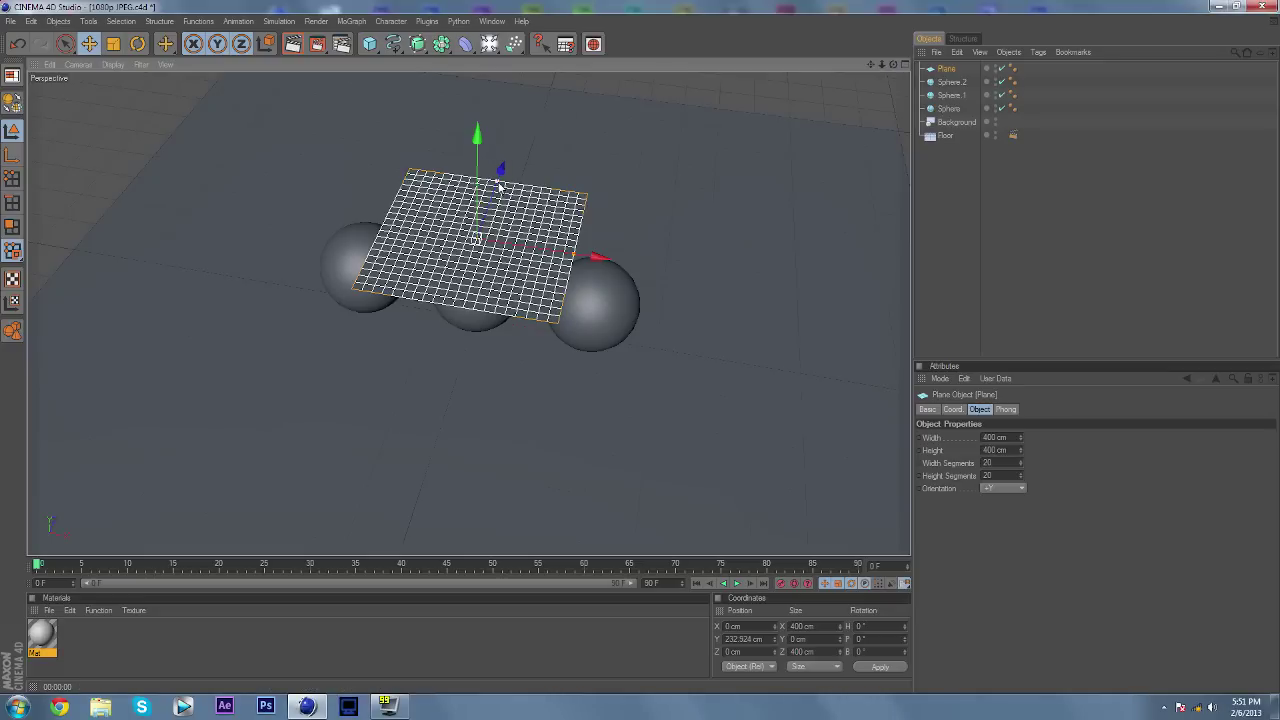
{"action": "left_click_drag", "start_coordinate": [498, 181], "coordinate": [489, 205]}
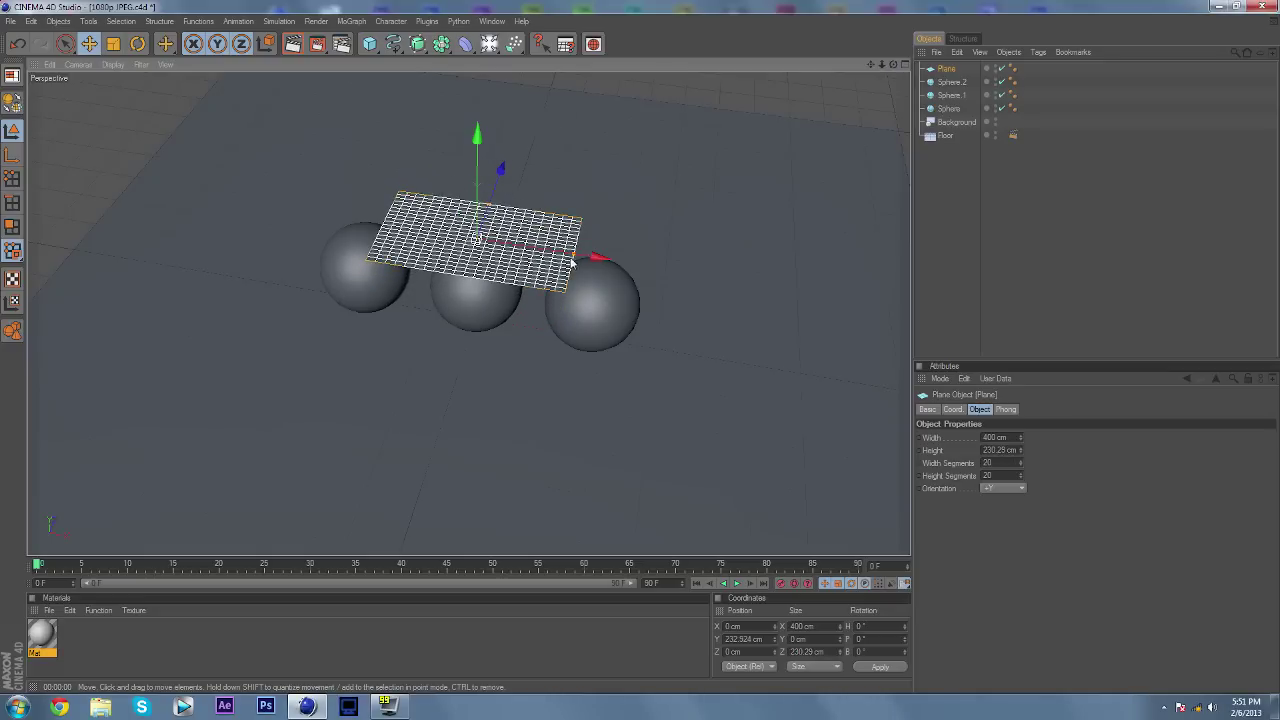
{"action": "left_click_drag", "start_coordinate": [576, 258], "coordinate": [489, 201]}
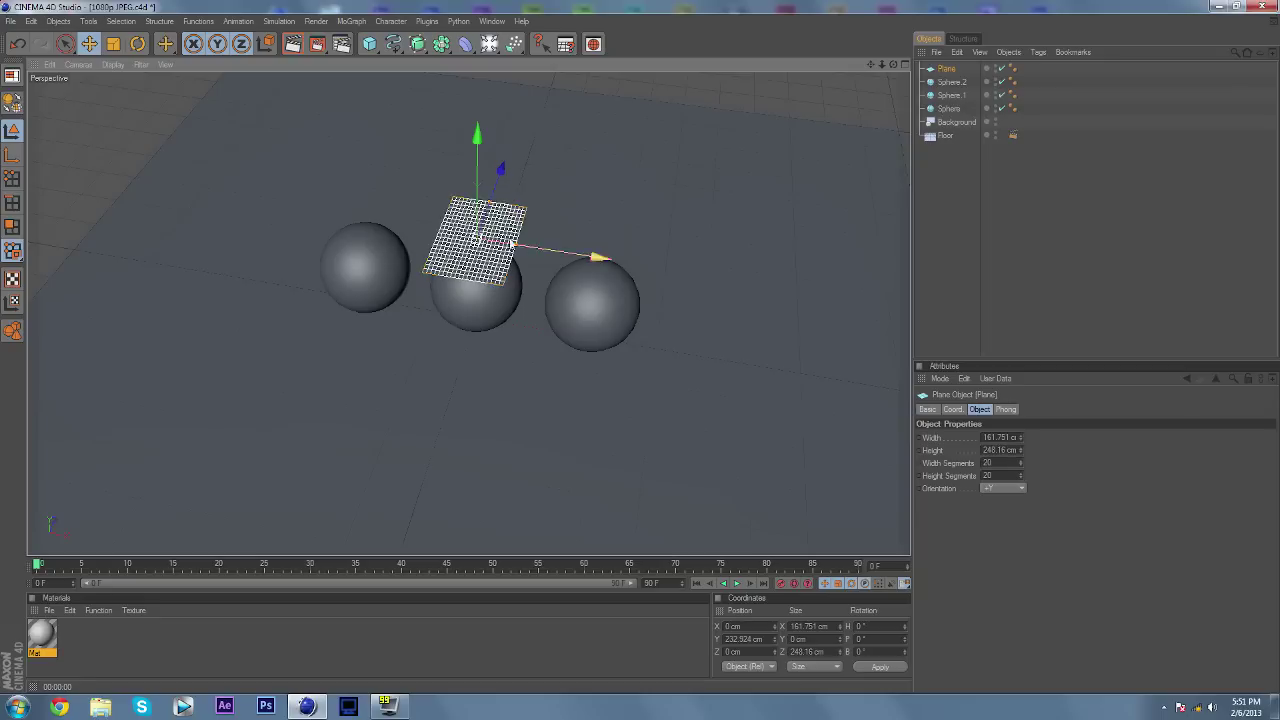
{"action": "left_click_drag", "start_coordinate": [513, 250], "coordinate": [525, 248]}
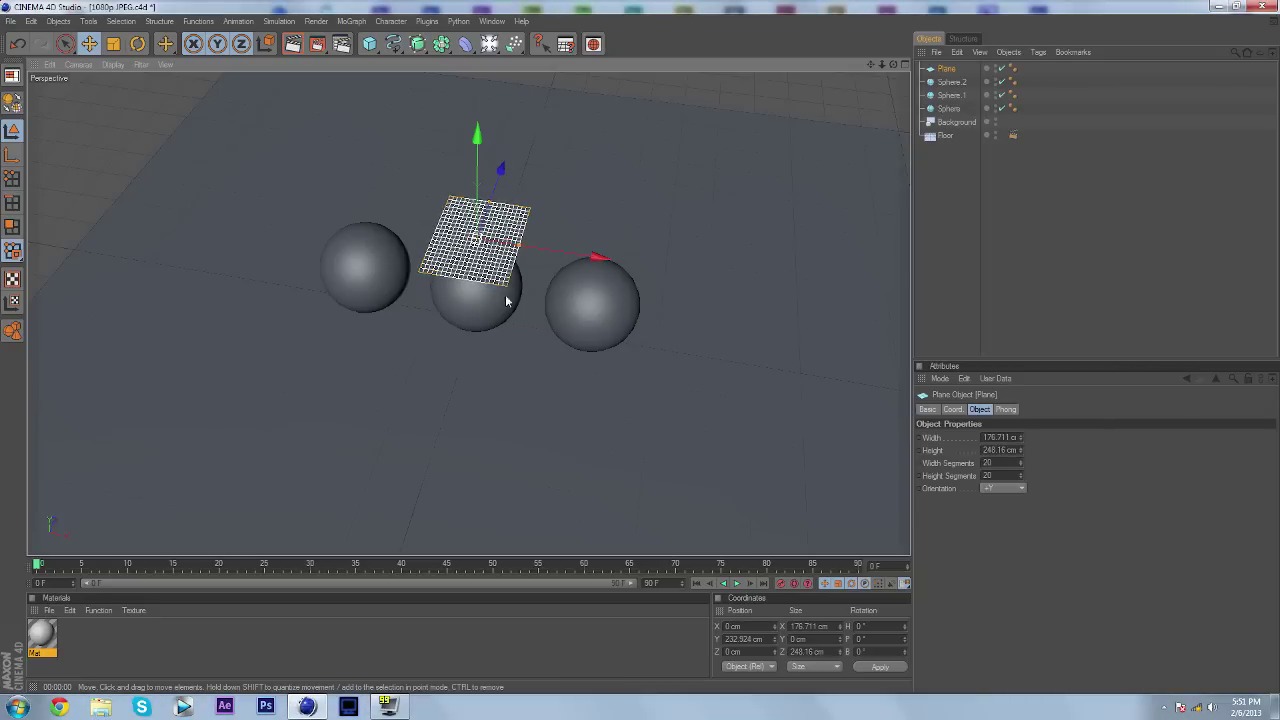
{"action": "left_click", "coordinate": [962, 171]}
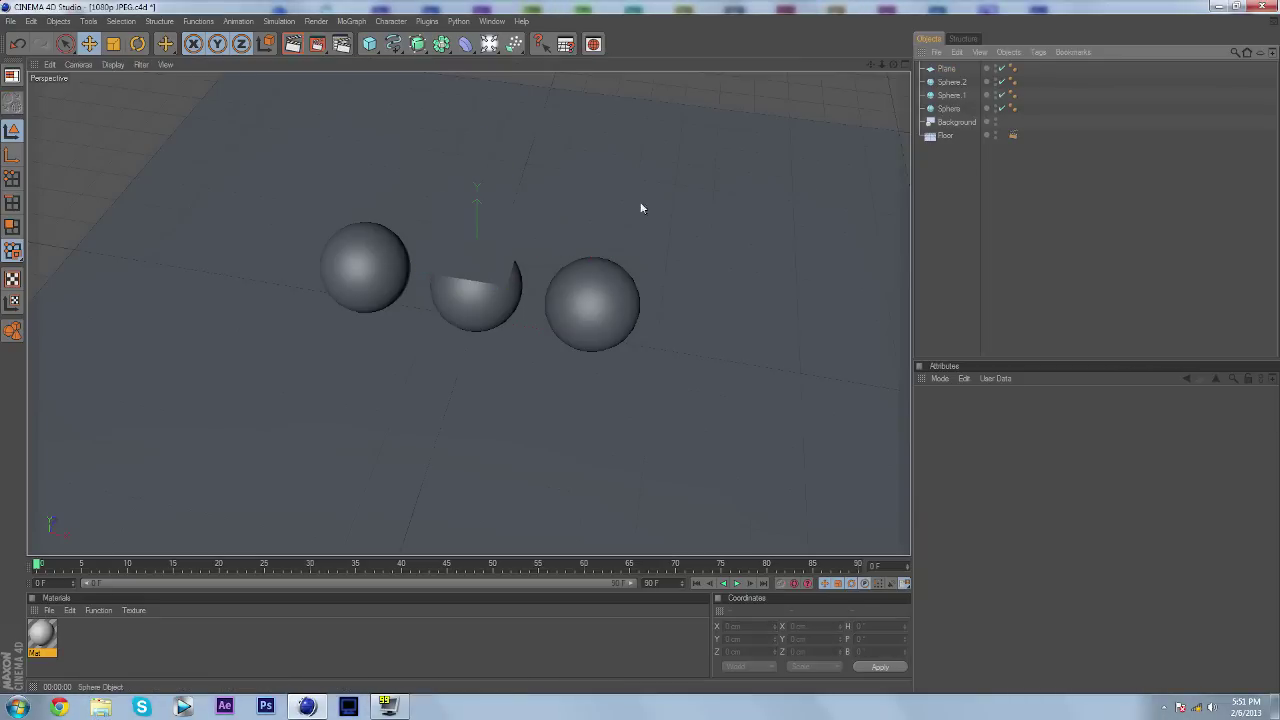
Add a MoGraph Cloner with the plane as its child and raise the cloner to about 205 cm on Y
{"action": "left_click", "coordinate": [290, 21]}
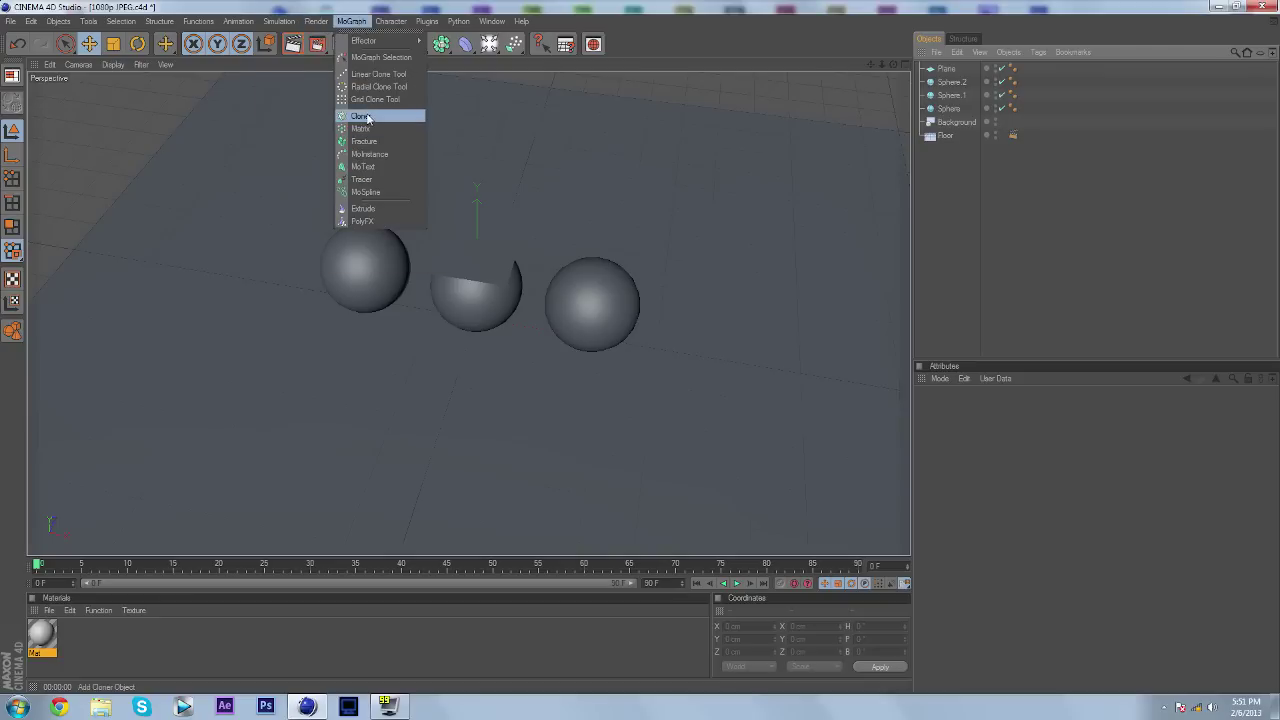
{"action": "left_click", "coordinate": [367, 117]}
{"action": "left_click_drag", "start_coordinate": [947, 84], "coordinate": [950, 71]}
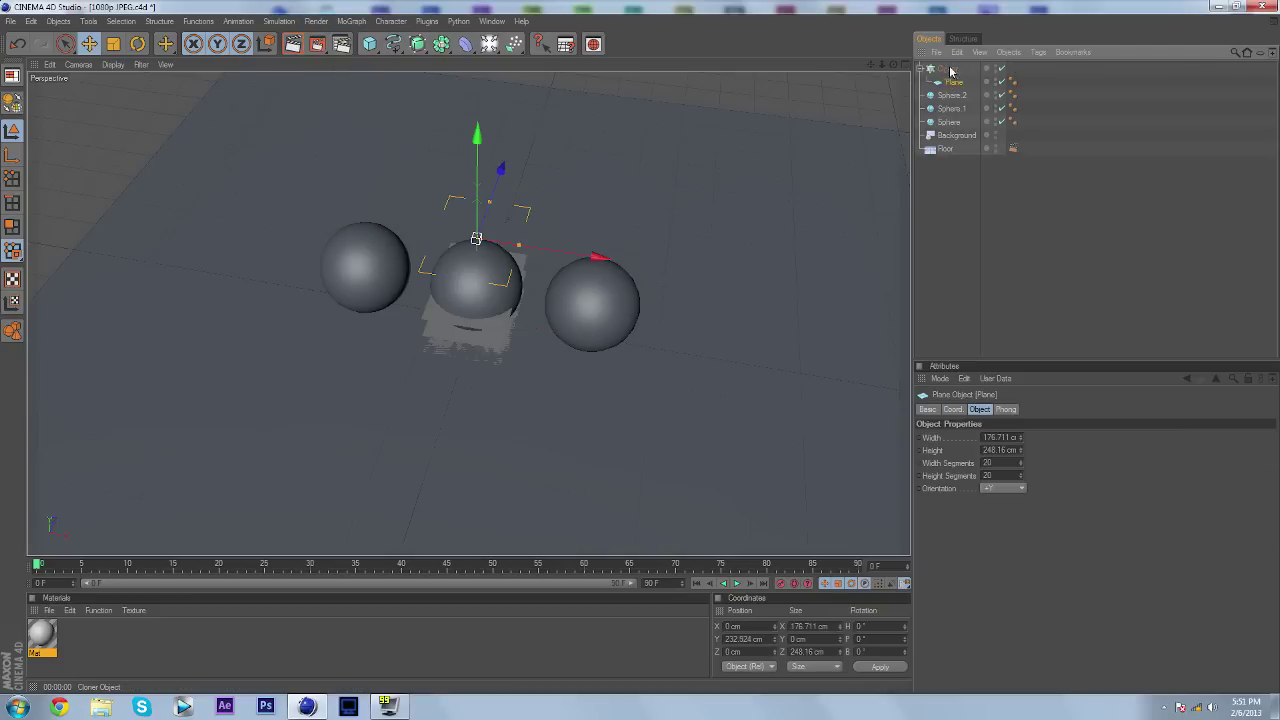
{"action": "left_click_drag", "start_coordinate": [478, 176], "coordinate": [503, 162]}
{"action": "left_click", "coordinate": [949, 69]}
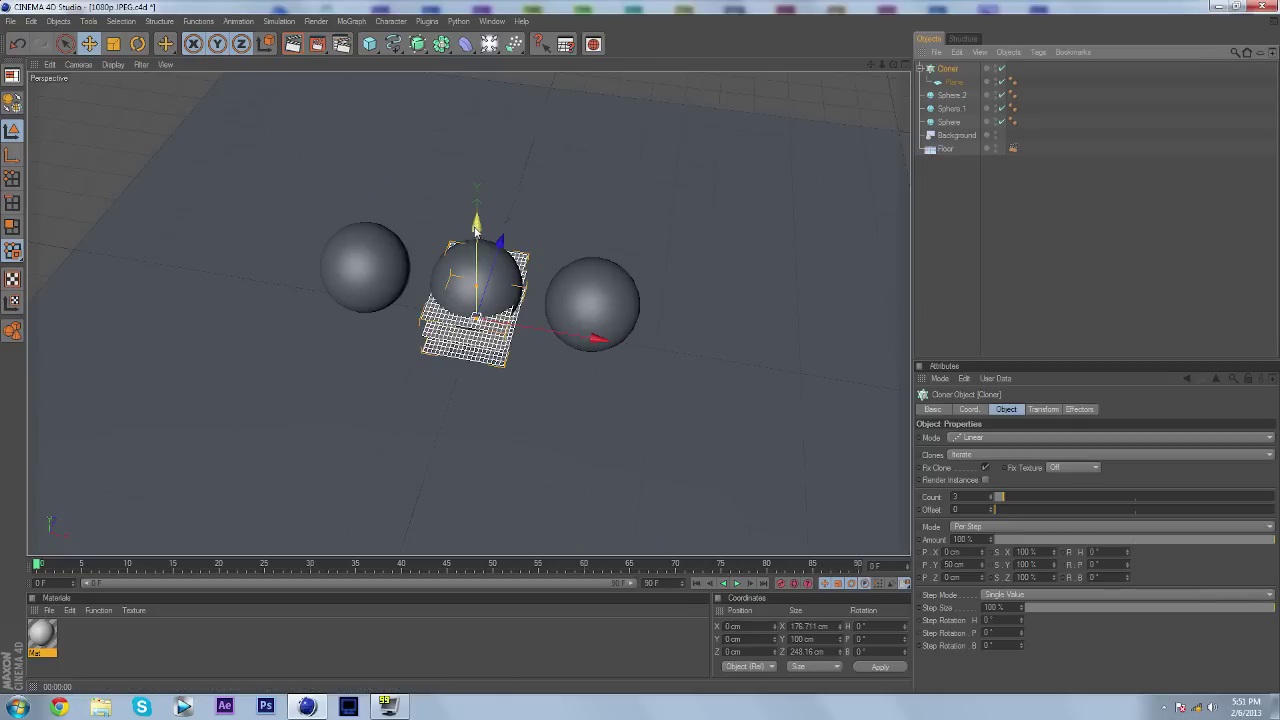
{"action": "left_click_drag", "start_coordinate": [476, 230], "coordinate": [476, 157]}
Switch the cloner to Grid Array mode and reduce its Y count to 1 for a single flat layer
{"action": "left_click", "coordinate": [993, 437]}
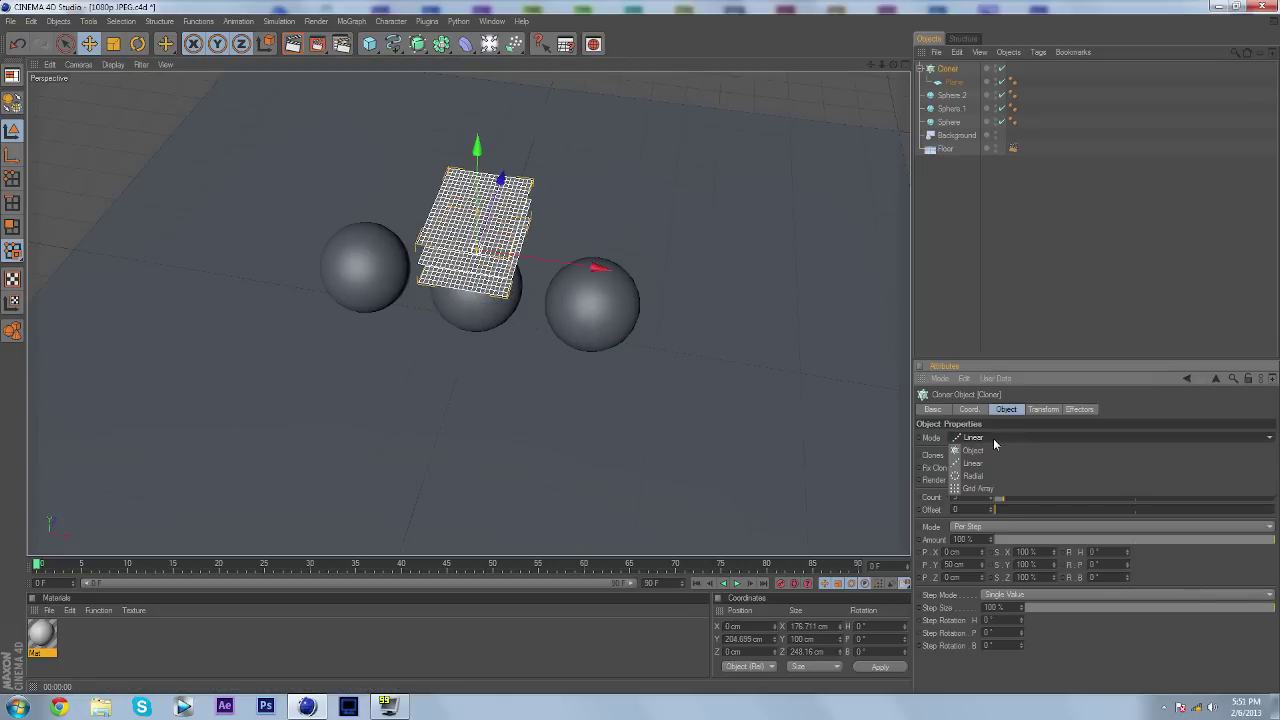
{"action": "left_click", "coordinate": [977, 488]}
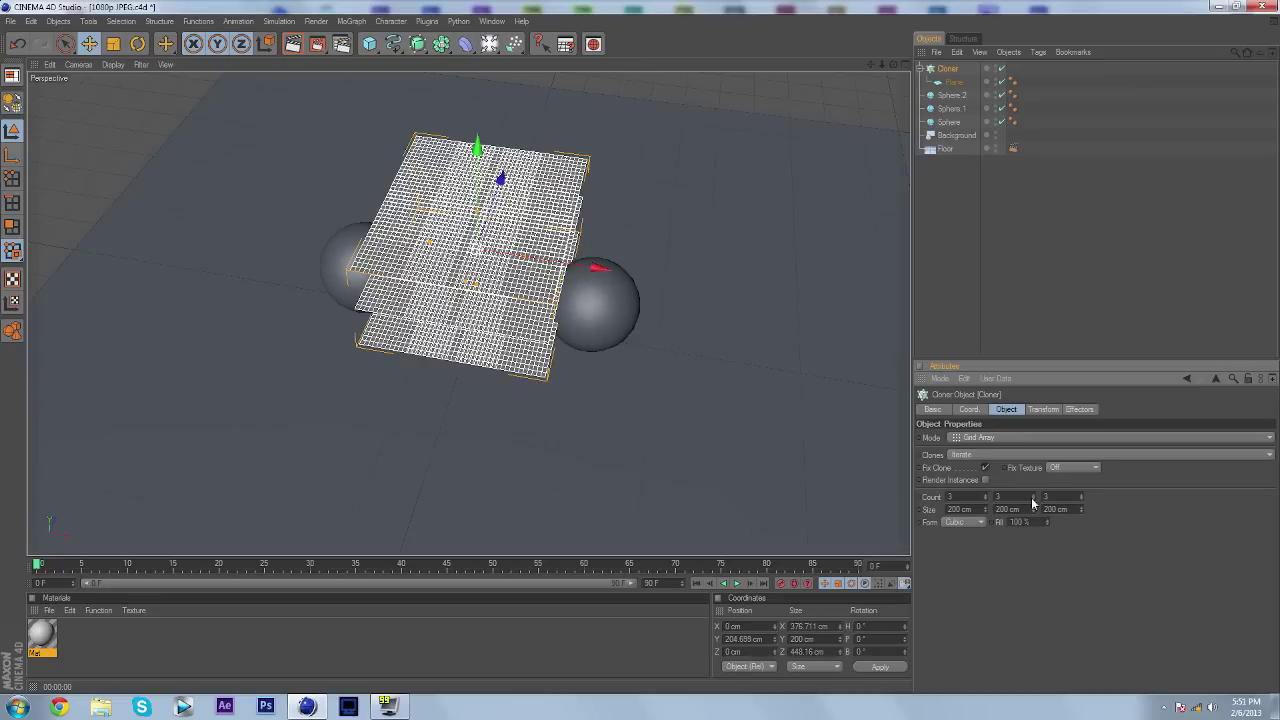
{"action": "left_click", "coordinate": [1034, 500]}
{"action": "left_click", "coordinate": [1034, 500]}
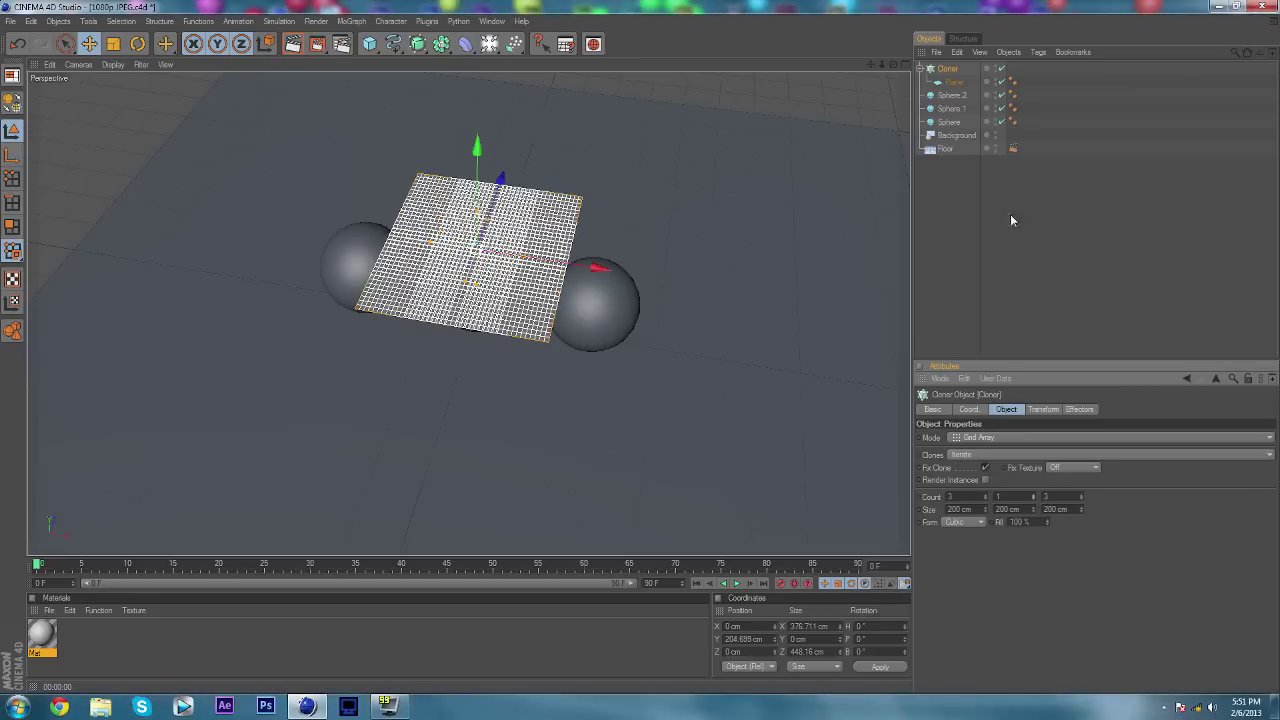
Space out the plane clones by setting the cloner's grid size to 500 cm on X and 600 cm on Z
{"action": "left_click", "coordinate": [960, 509]}
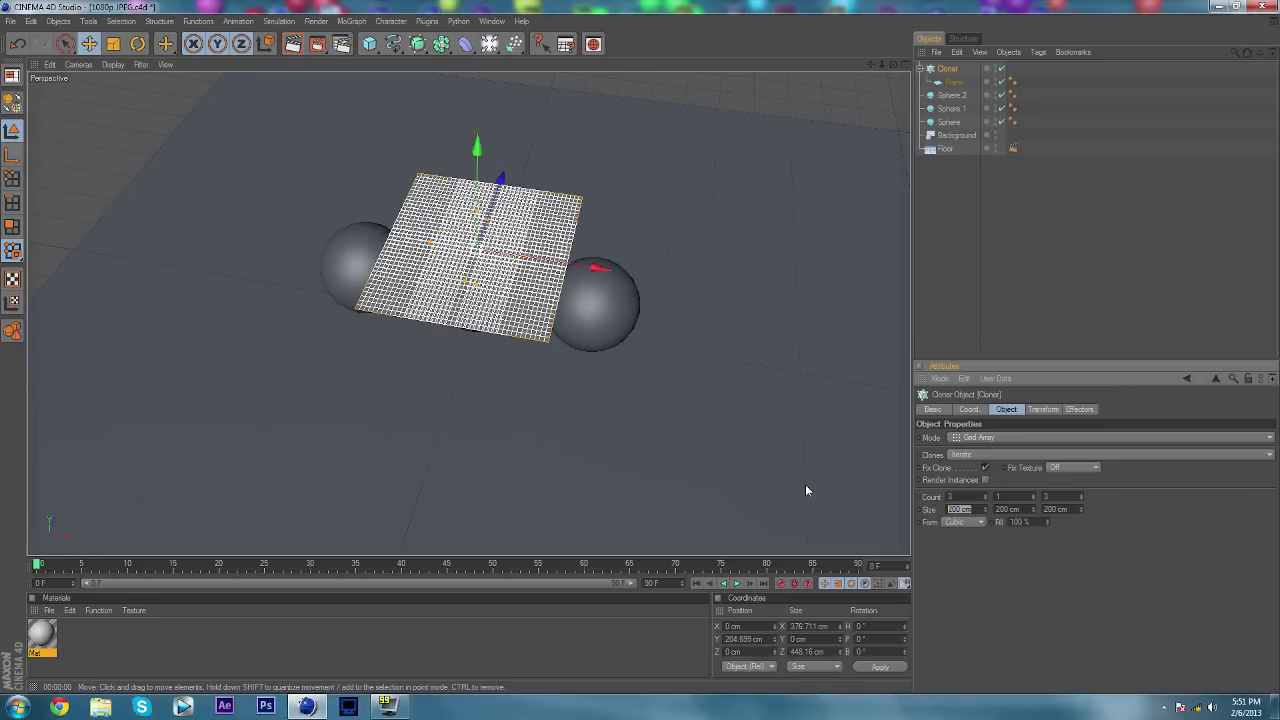
{"action": "type", "text": "500"}
{"action": "key", "text": "Return"}
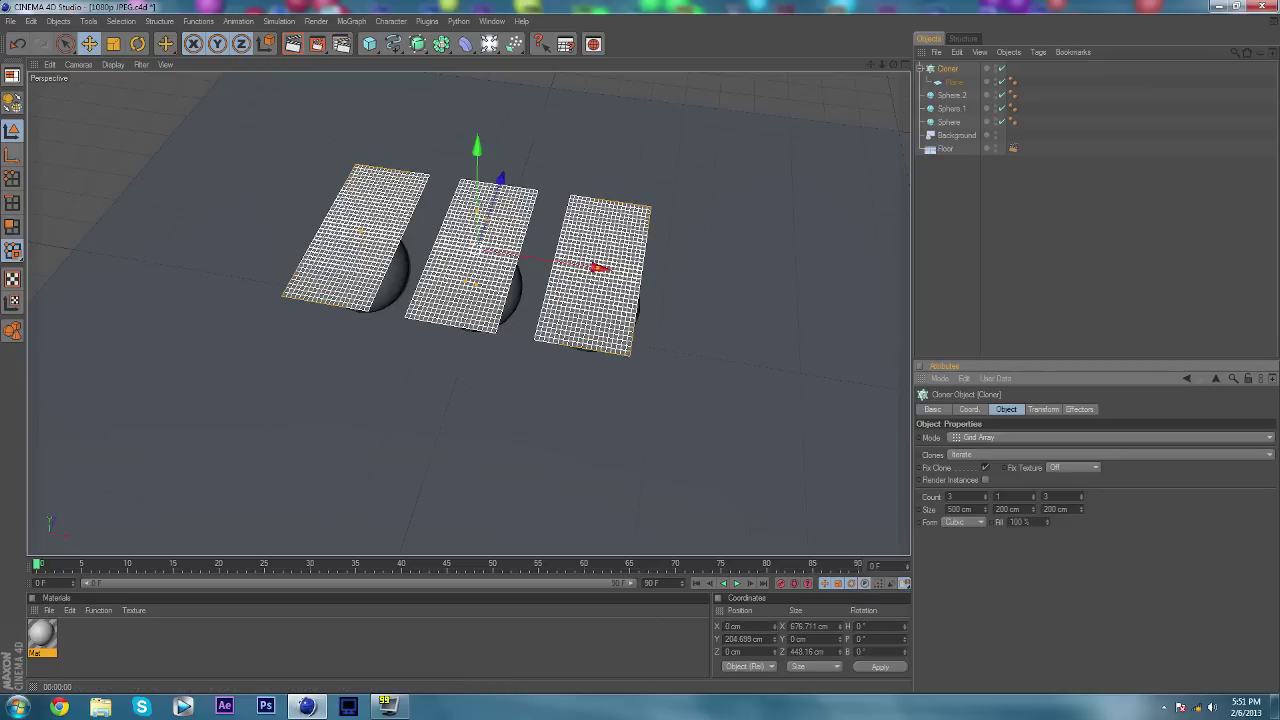
{"action": "left_click", "coordinate": [1055, 509]}
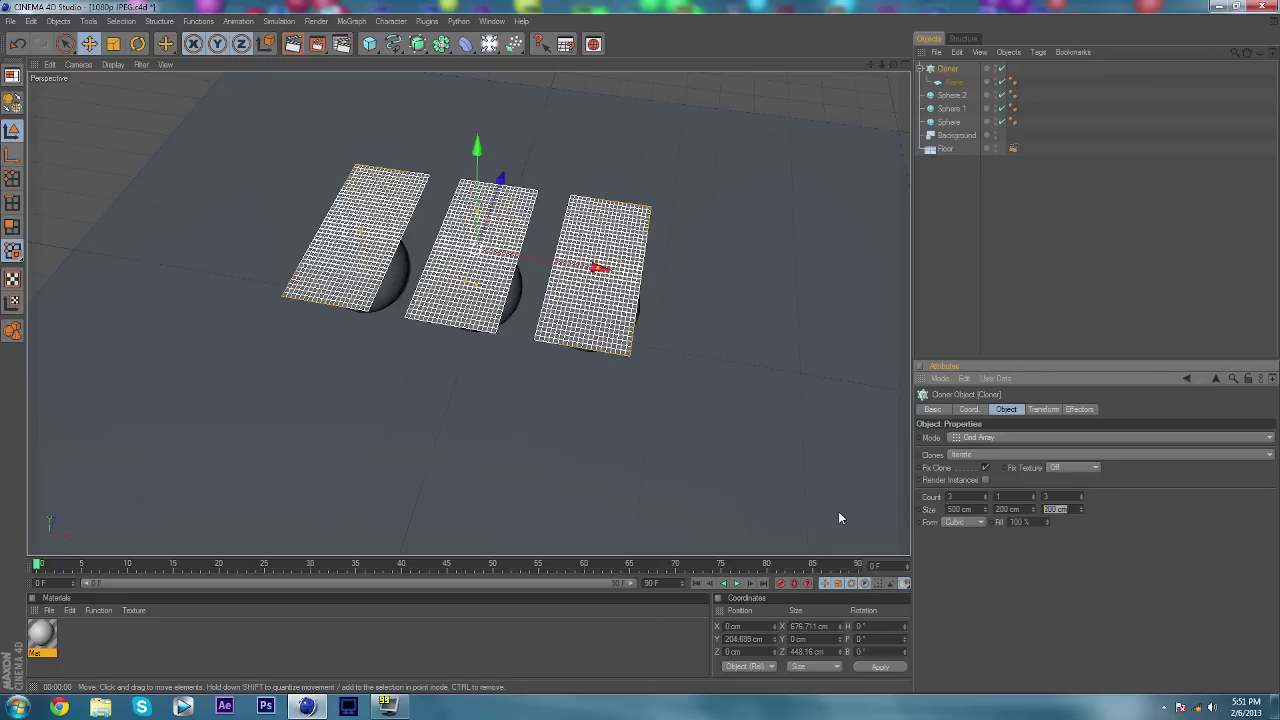
{"action": "type", "text": "500"}
{"action": "key", "text": "Return"}
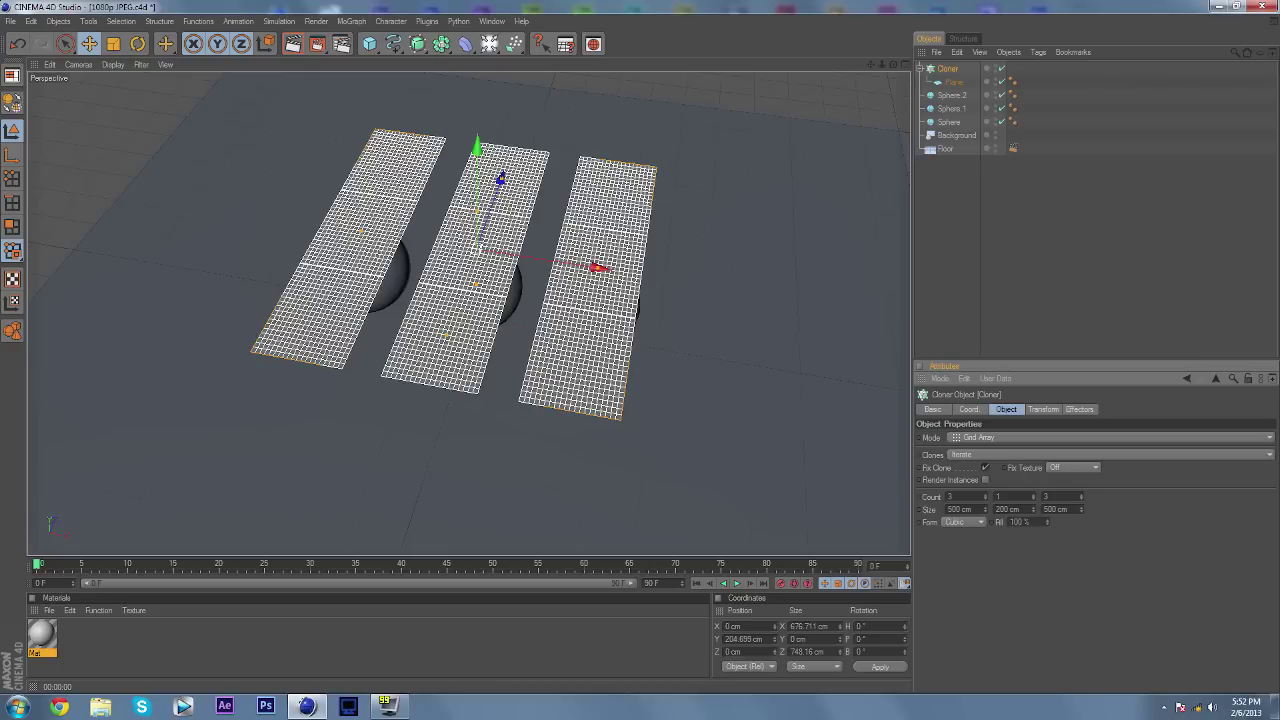
{"action": "type", "text": "600"}
{"action": "key", "text": "Return"}
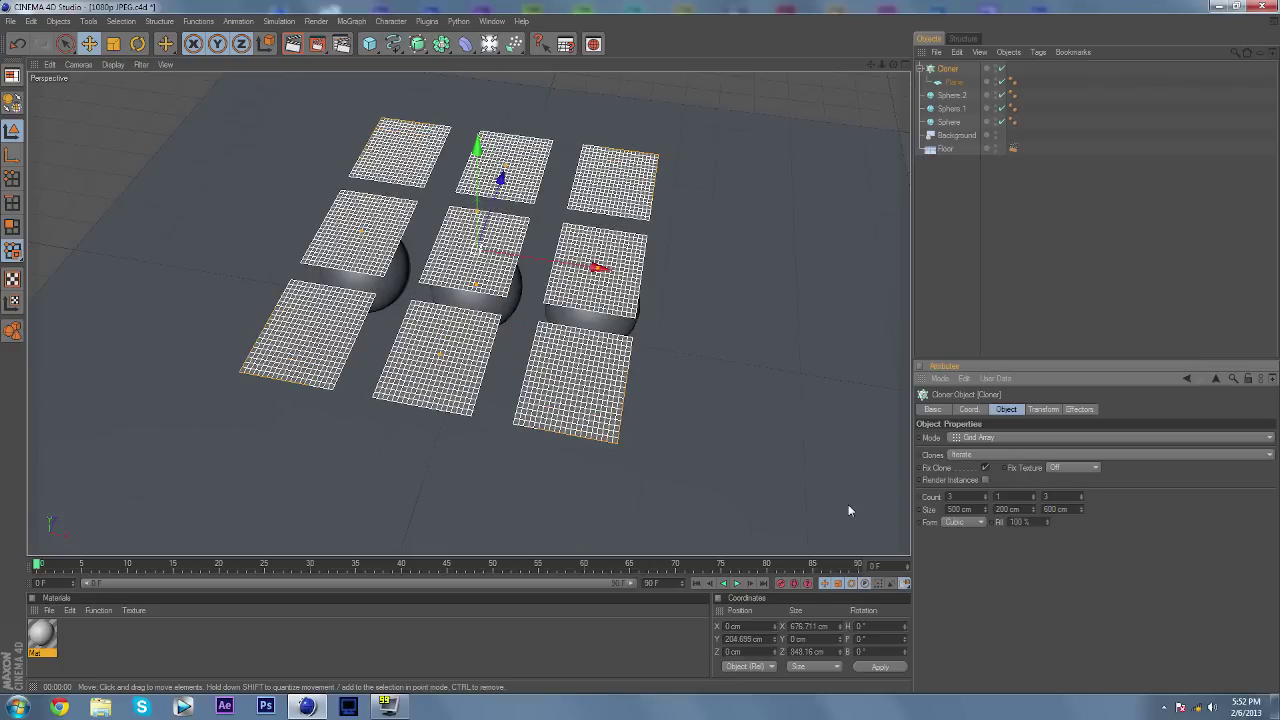
{"action": "left_click", "coordinate": [980, 236]}
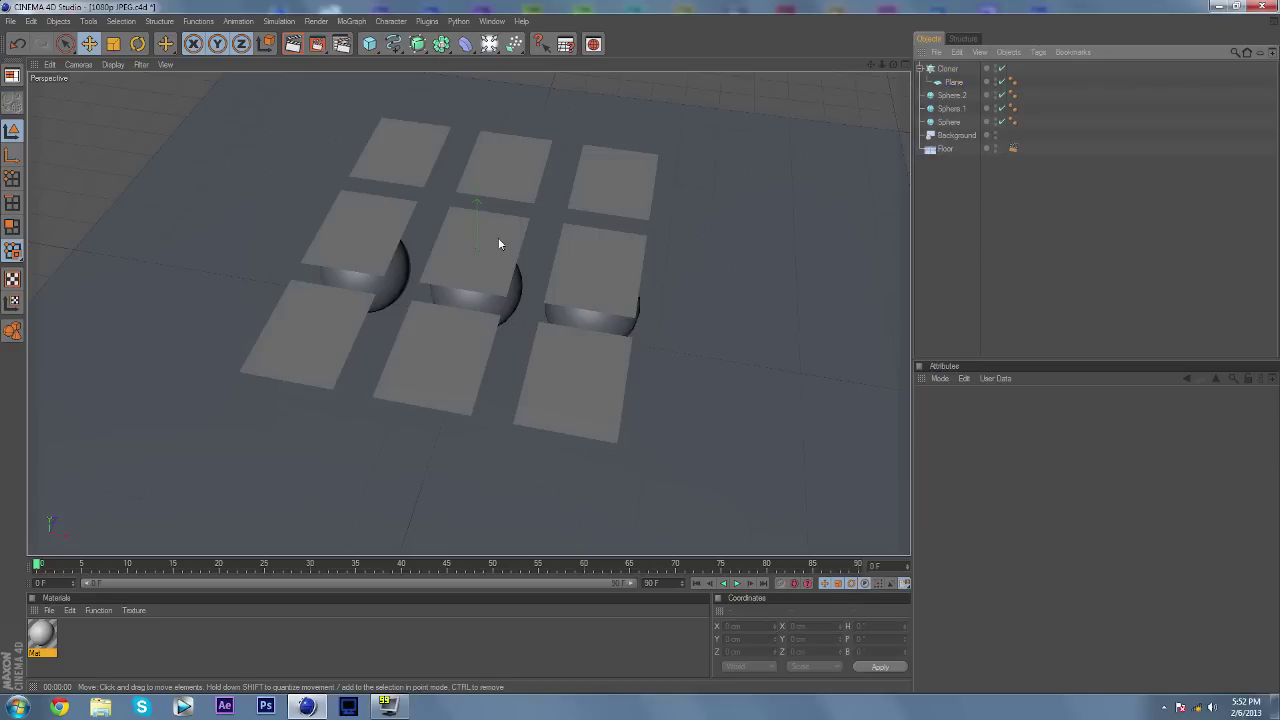
Raise the cloner high above the three spheres to about 569 cm on Y
{"action": "left_click_drag", "start_coordinate": [893, 65], "coordinate": [926, 15]}
{"action": "left_click", "coordinate": [948, 69]}
{"action": "scroll", "coordinate": [488, 155], "scroll_direction": "down", "scroll_amount": 3}
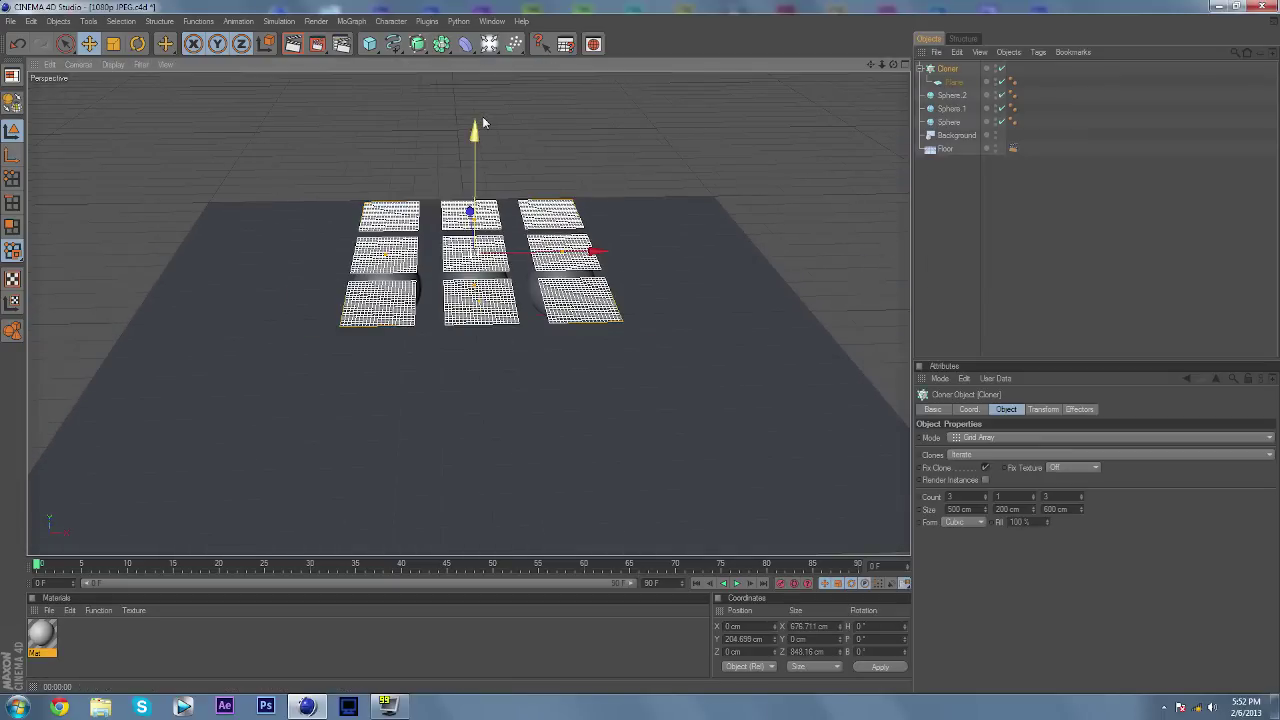
{"action": "left_click_drag", "start_coordinate": [478, 138], "coordinate": [478, 10]}
{"action": "mouse_move", "coordinate": [893, 65]}
{"action": "left_mouse_down"}
{"action": "mouse_move", "coordinate": [895, 20]}
{"action": "mouse_move", "coordinate": [893, 65]}
{"action": "left_mouse_up"}
{"action": "left_click_drag", "start_coordinate": [475, 80], "coordinate": [475, 111]}
{"action": "scroll", "coordinate": [405, 386], "scroll_direction": "up", "scroll_amount": 5}
{"action": "right_click_drag", "start_coordinate": [405, 393], "coordinate": [470, 325], "text": "alt"}
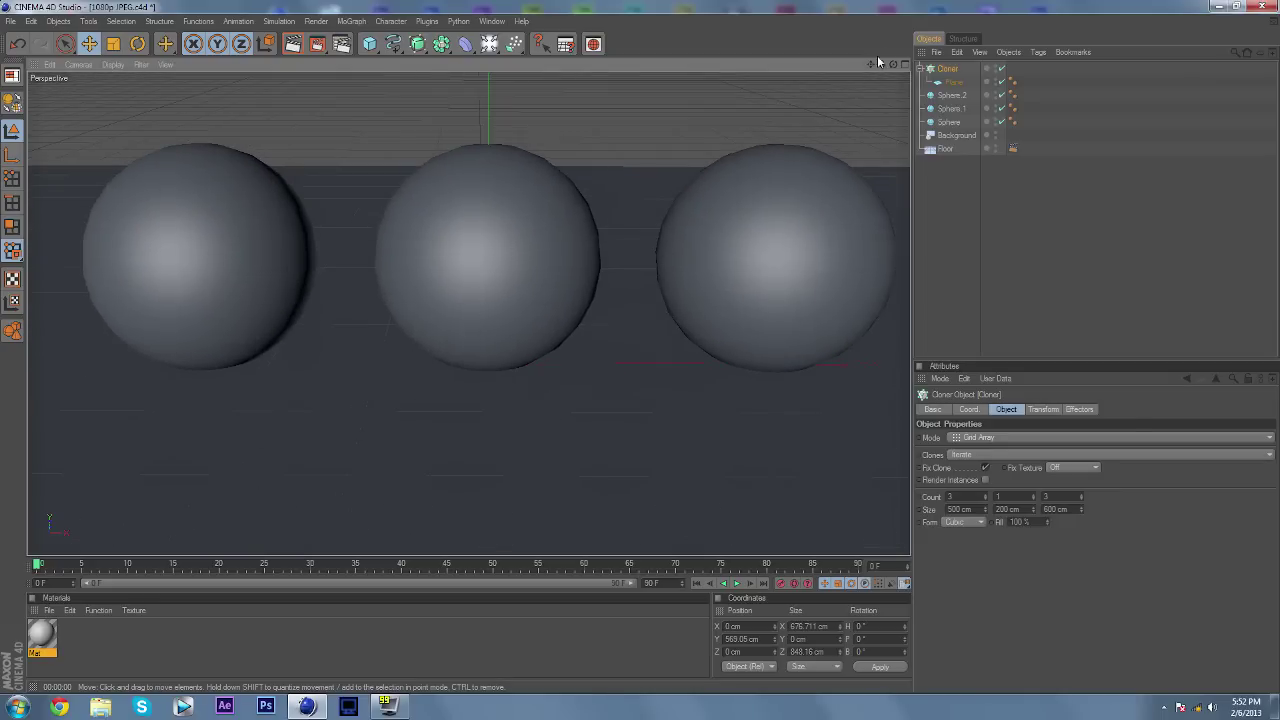
{"action": "left_click_drag", "start_coordinate": [870, 64], "coordinate": [857, 117]}
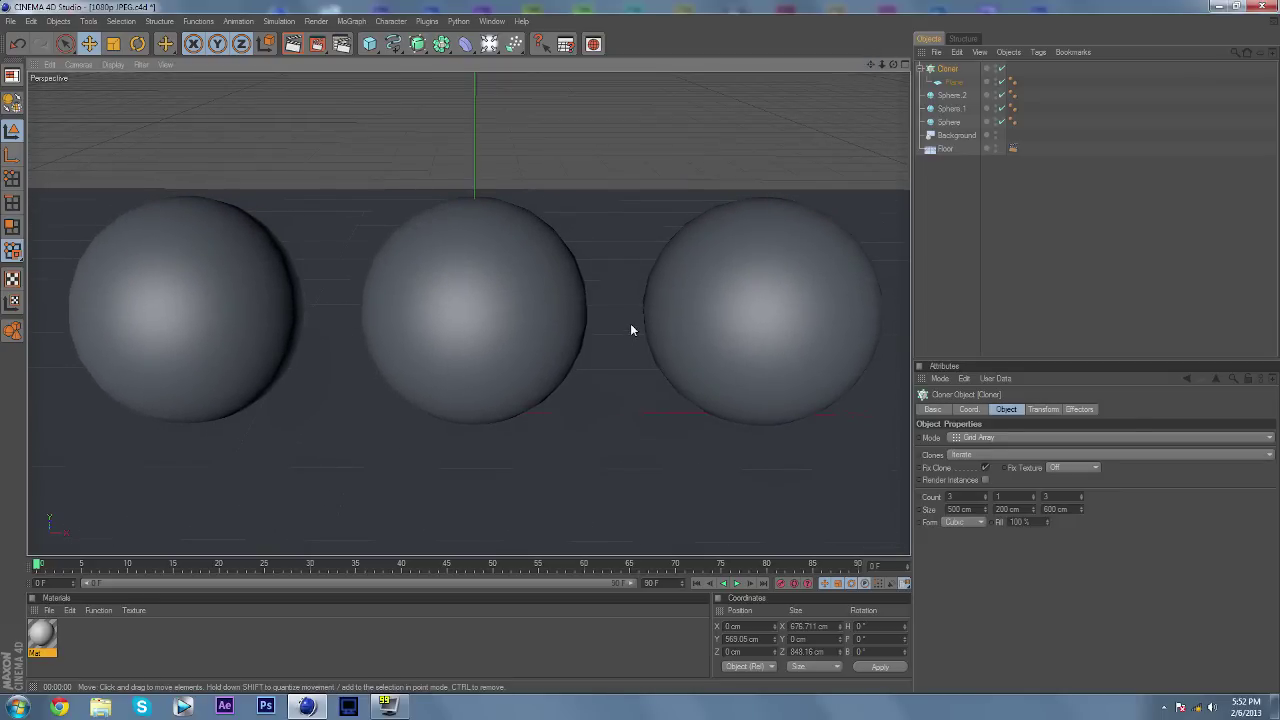
{"action": "scroll", "coordinate": [612, 306], "scroll_direction": "down", "scroll_amount": 6}
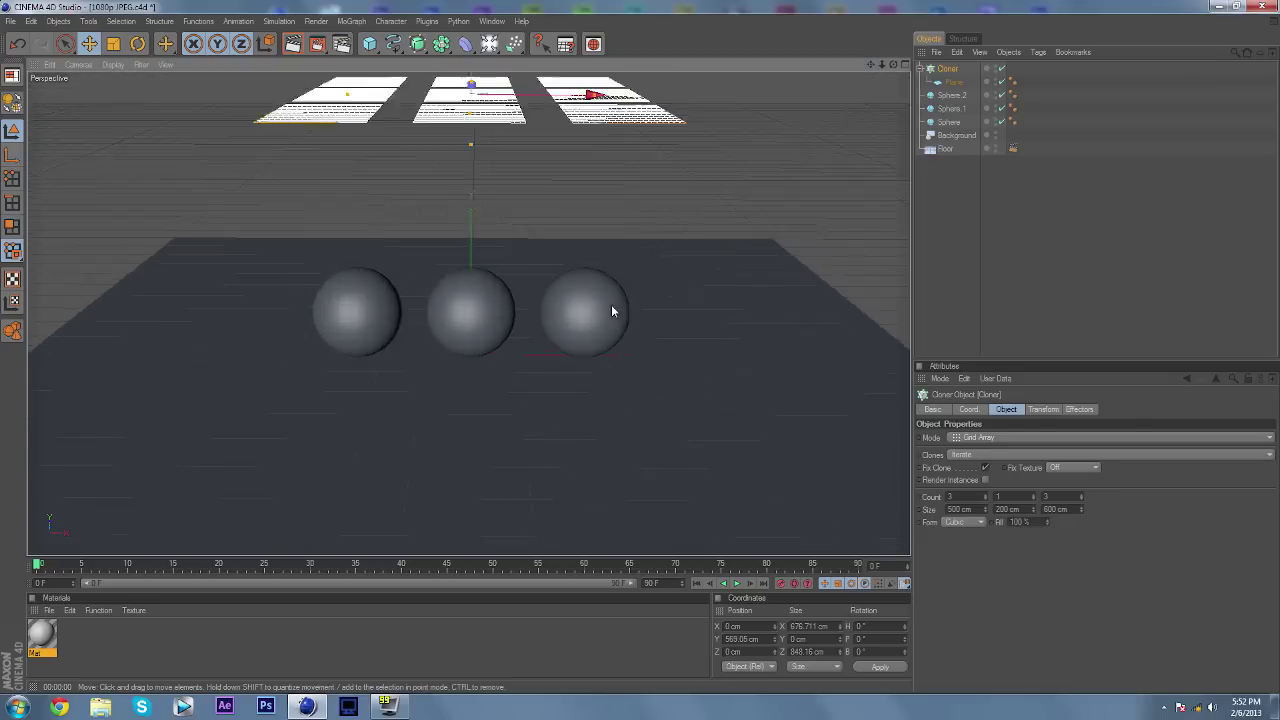
{"action": "scroll", "coordinate": [612, 311], "scroll_direction": "down", "scroll_amount": 2}
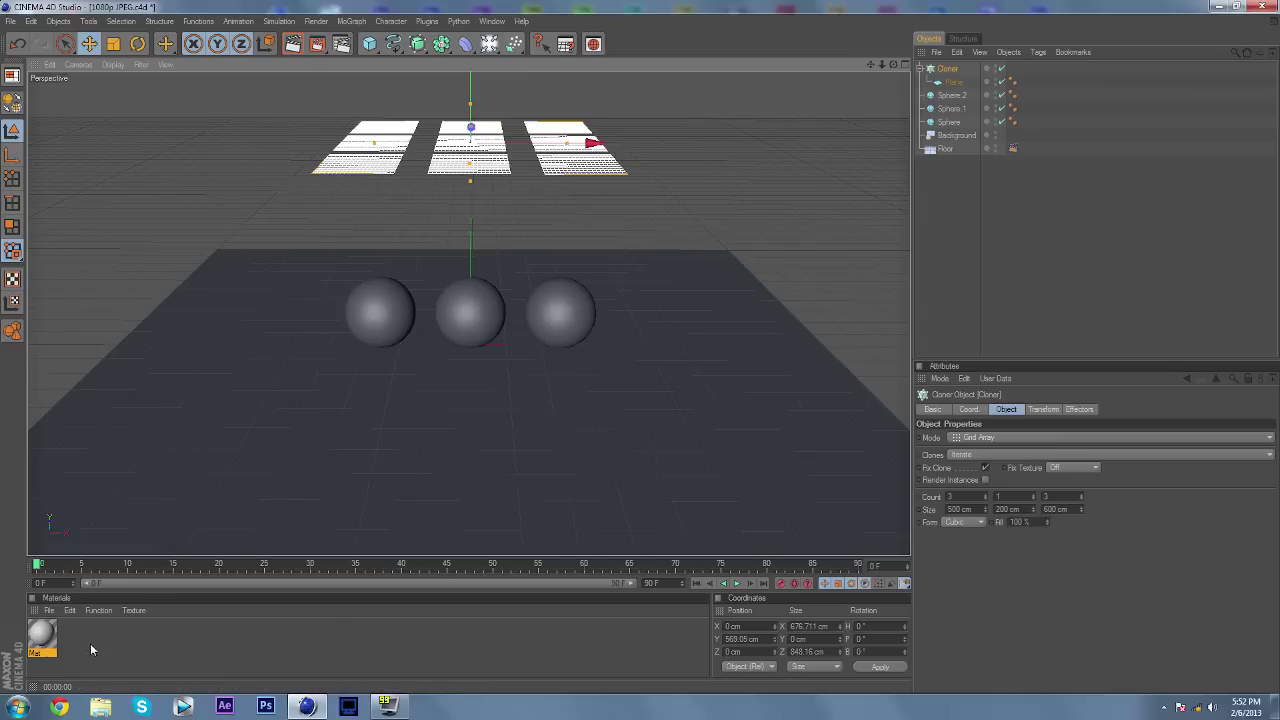
Delete the existing material and create a new default material in its place
{"action": "left_click", "coordinate": [42, 636]}
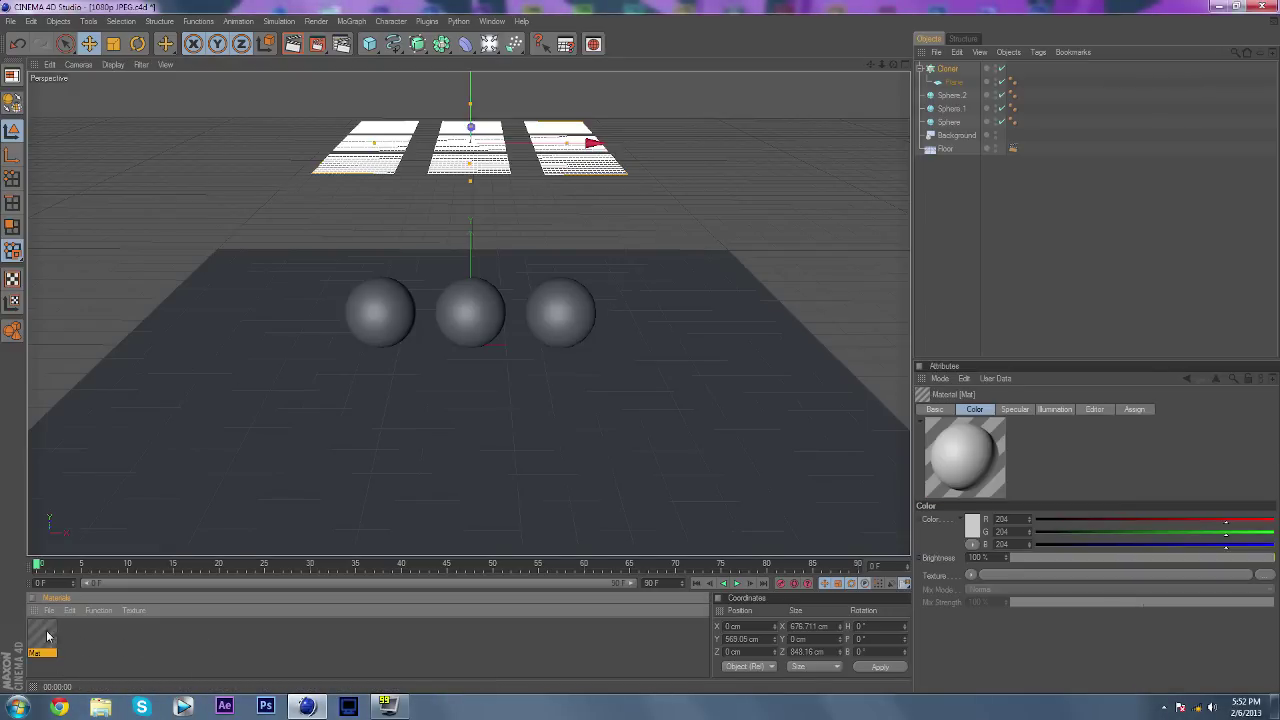
{"action": "key", "text": "Delete"}
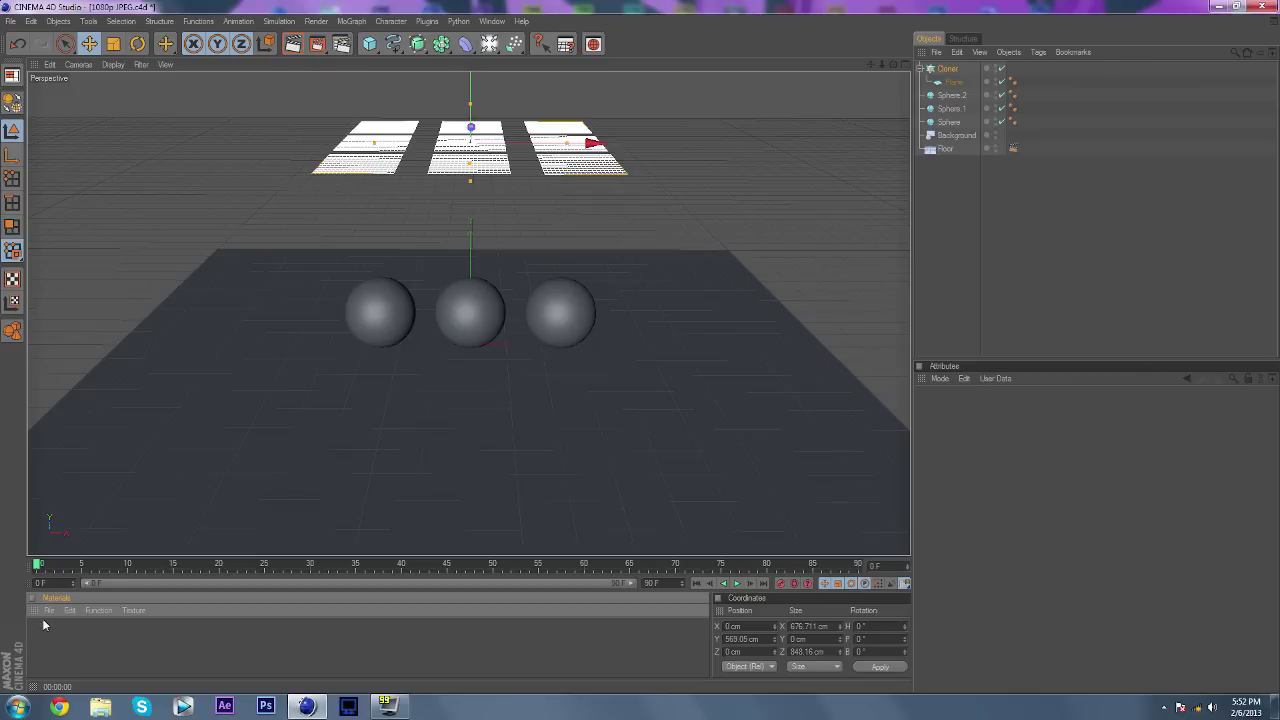
{"action": "left_click", "coordinate": [48, 610]}
{"action": "left_click", "coordinate": [80, 453]}
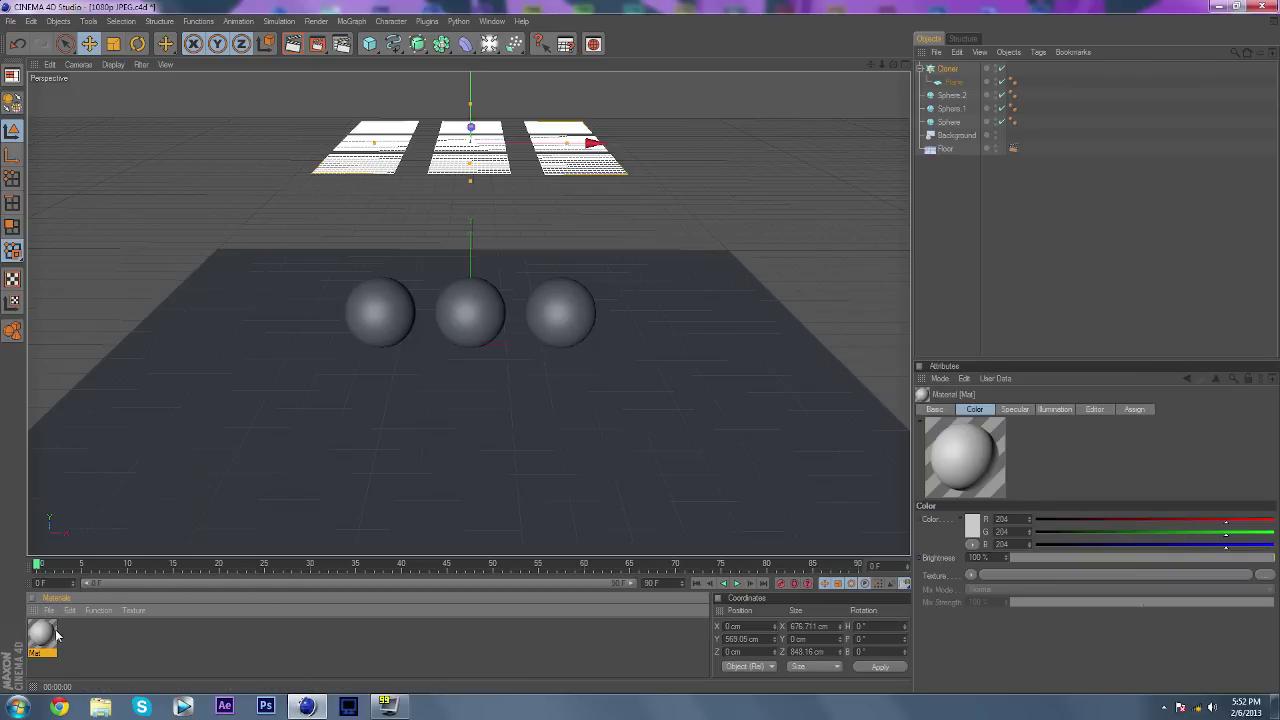
Open the new material for editing, disable its Specular channel, and enable its Reflection and Luminance channels
{"action": "double_click", "coordinate": [42, 633]}
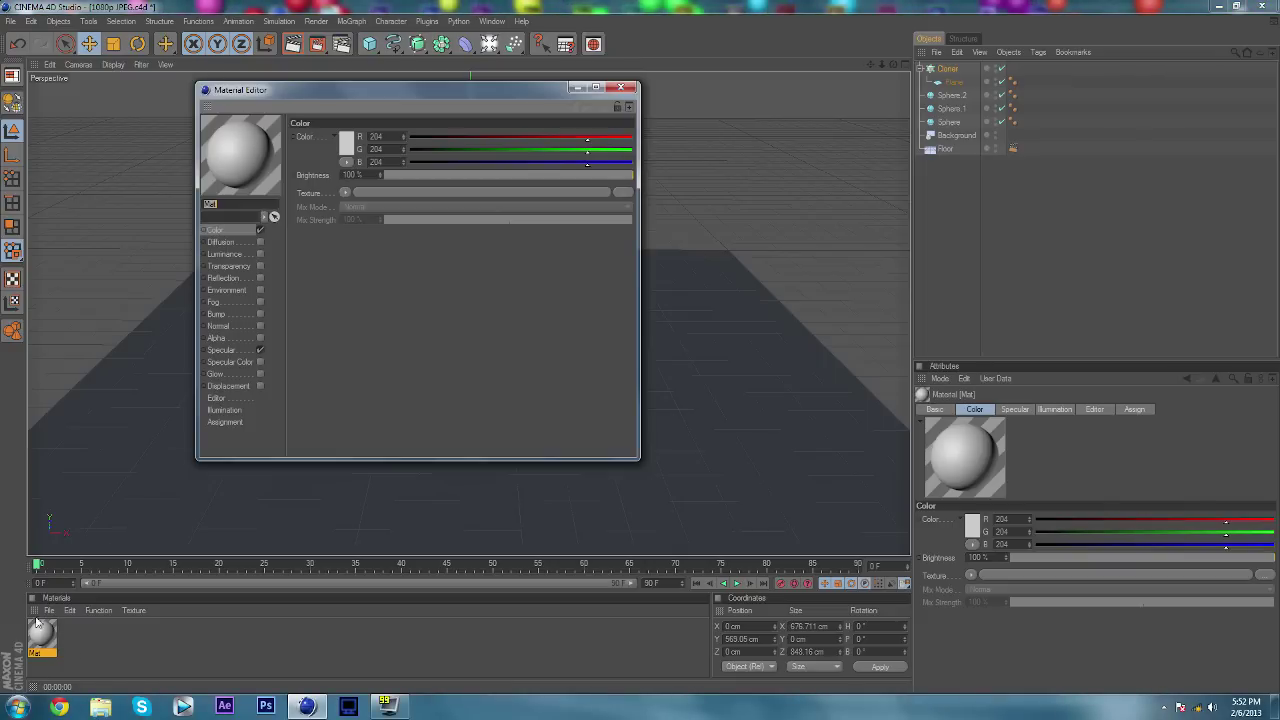
{"action": "left_click", "coordinate": [260, 349]}
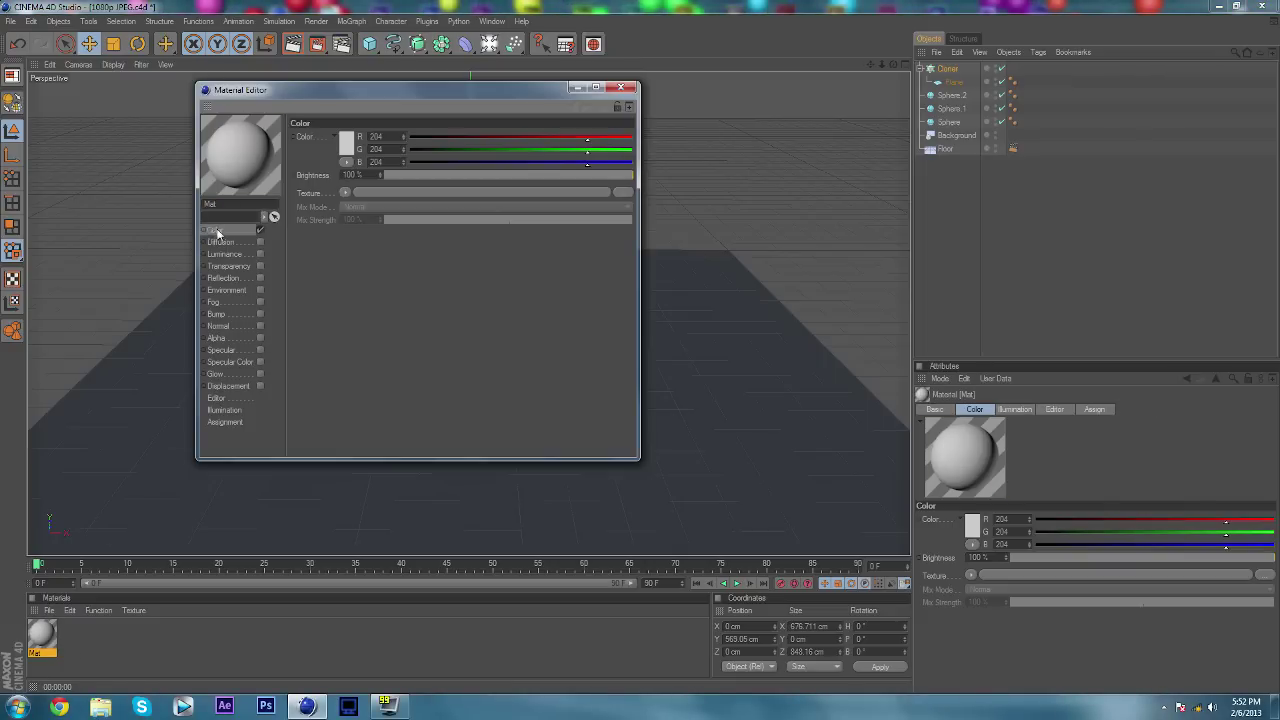
{"action": "left_click", "coordinate": [260, 277]}
{"action": "left_click", "coordinate": [260, 254]}
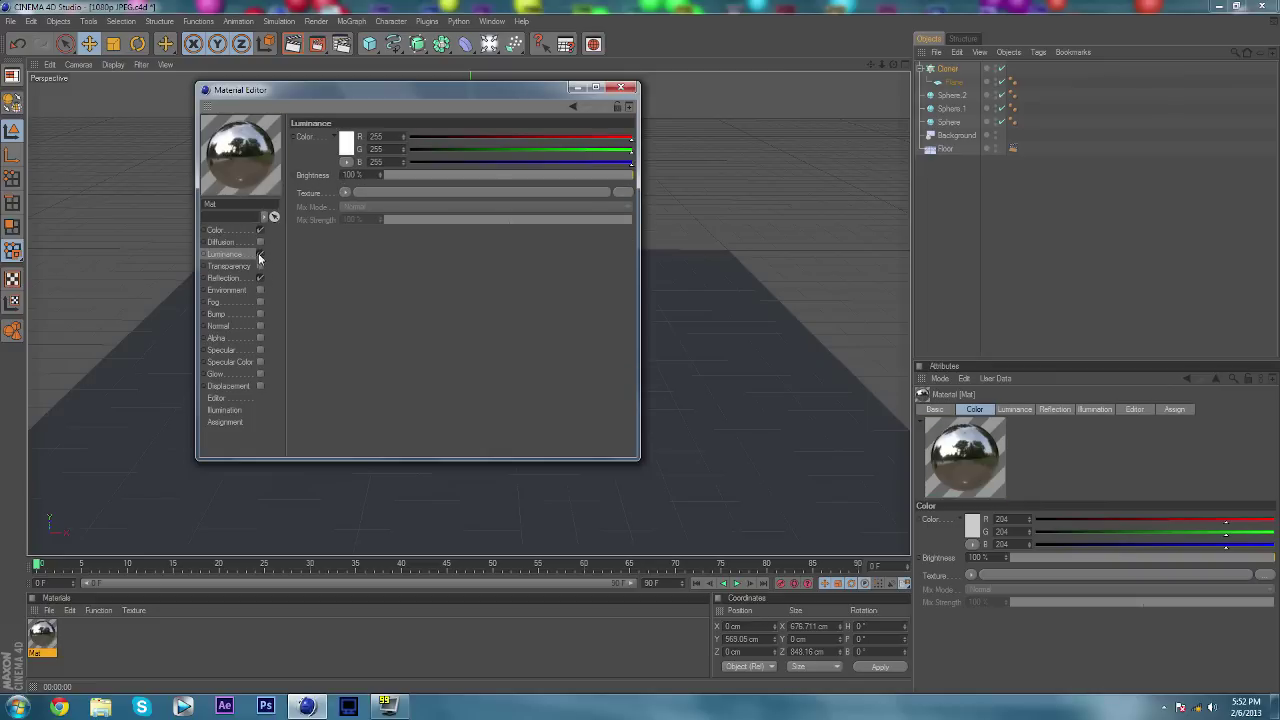
Set the material's Color channel to bright green with RGB 2, 255, 6
{"action": "left_click", "coordinate": [240, 230]}
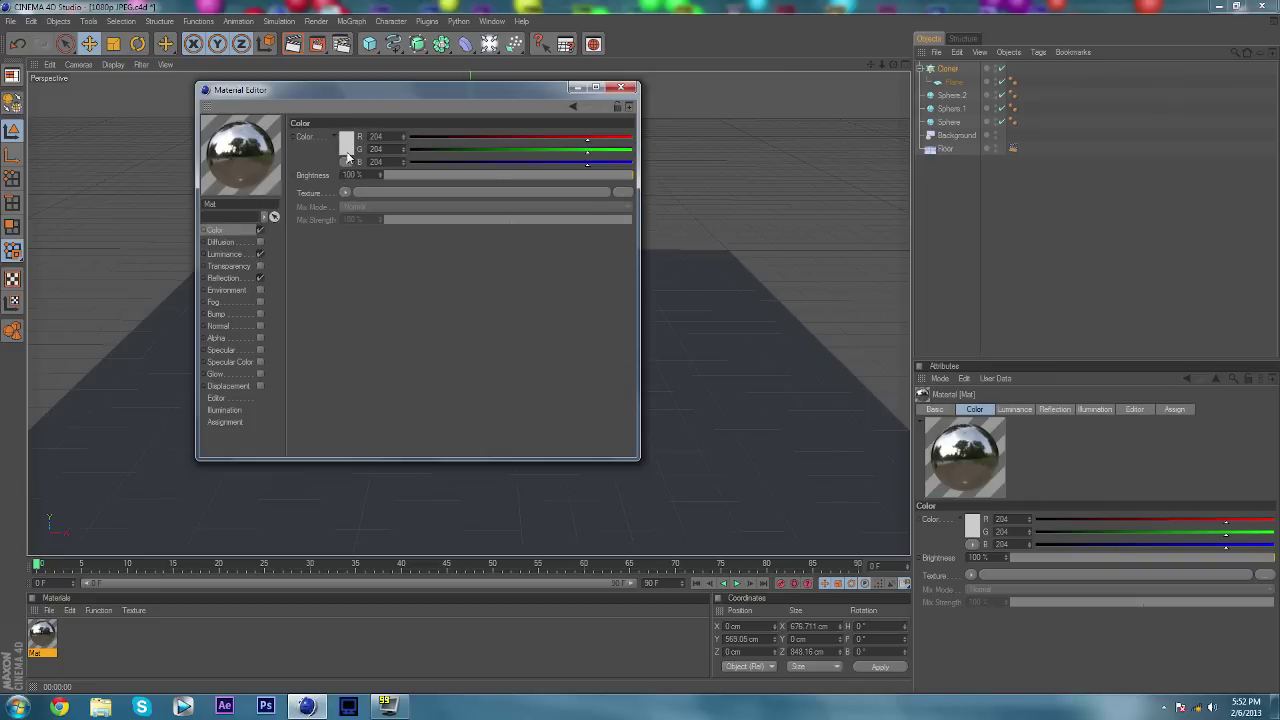
{"action": "left_click", "coordinate": [346, 142]}
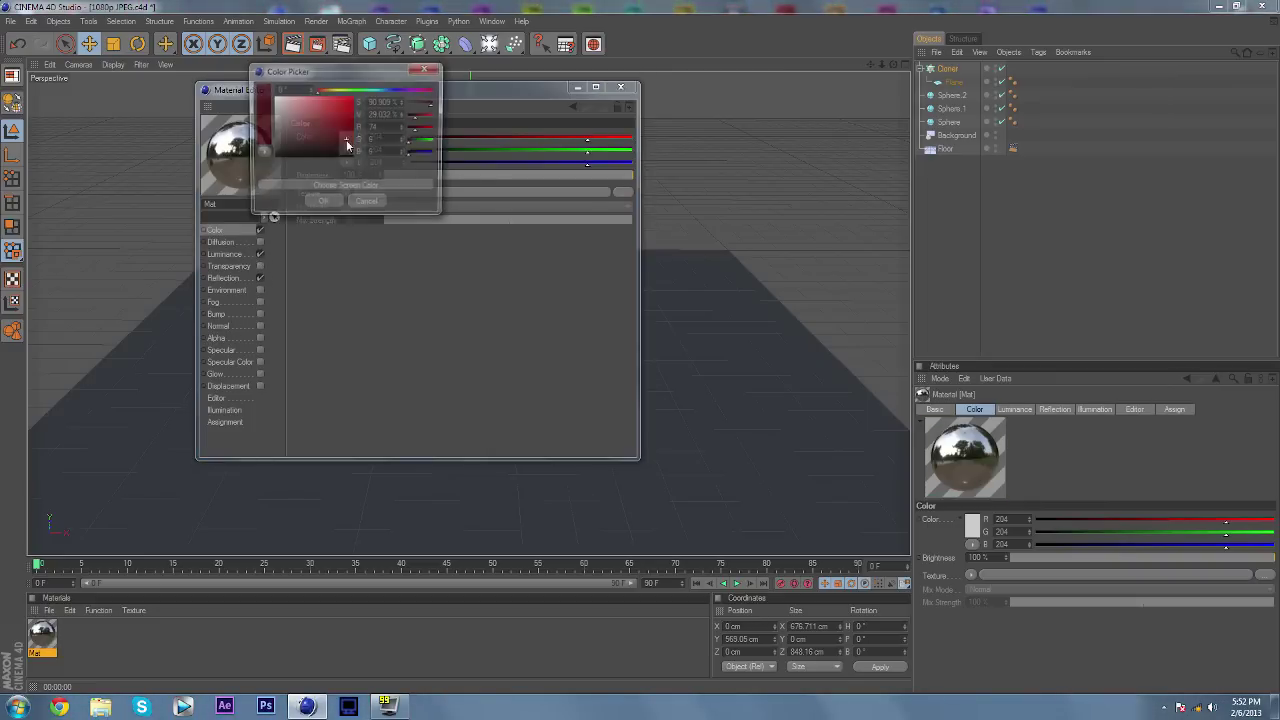
{"action": "left_click", "coordinate": [298, 93]}
{"action": "left_click_drag", "start_coordinate": [298, 93], "coordinate": [354, 90]}
{"action": "left_click", "coordinate": [322, 204]}
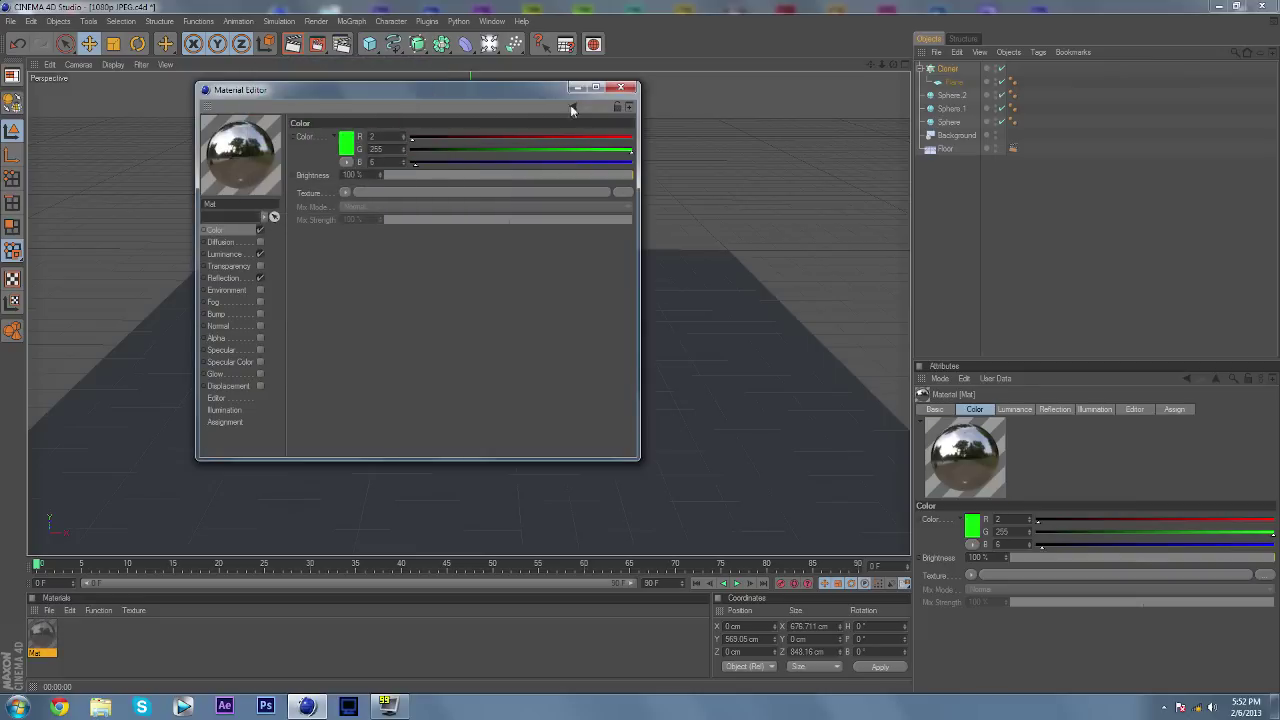
Set the material's Luminance color to bright green with RGB 72, 255, 0
{"action": "left_click", "coordinate": [224, 254]}
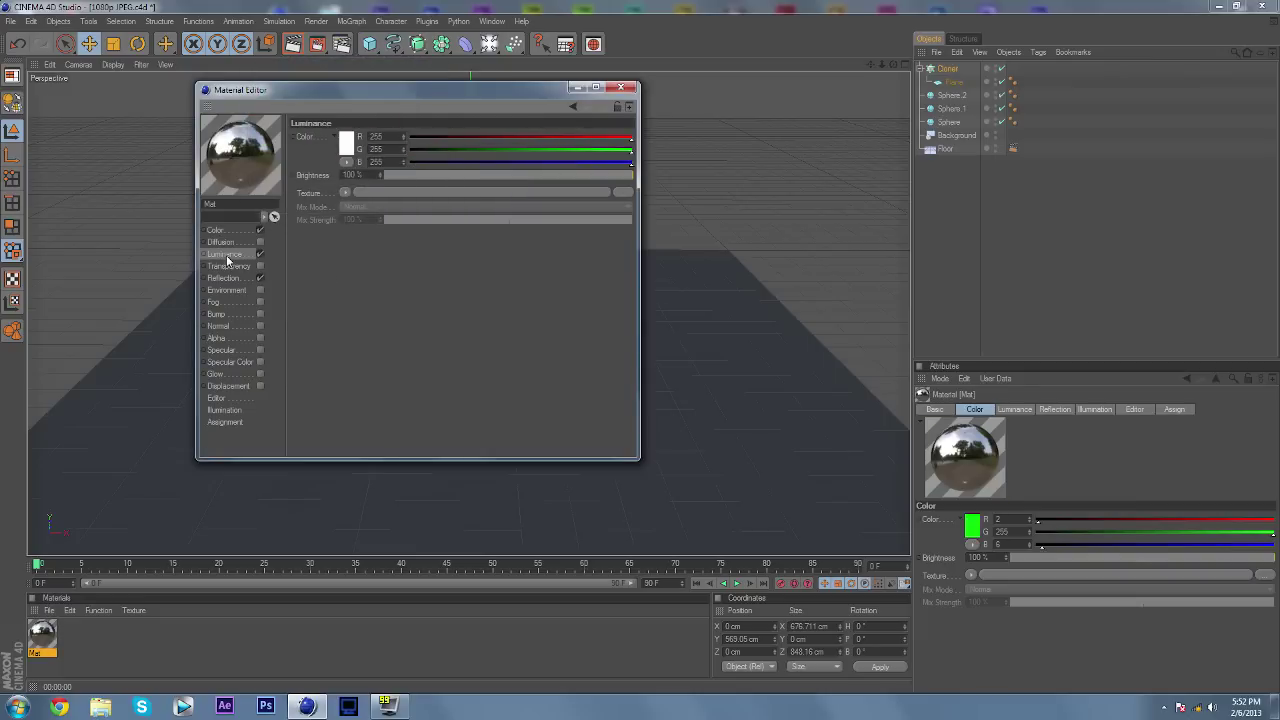
{"action": "left_click", "coordinate": [346, 150]}
{"action": "left_click", "coordinate": [349, 145]}
{"action": "left_click", "coordinate": [355, 92]}
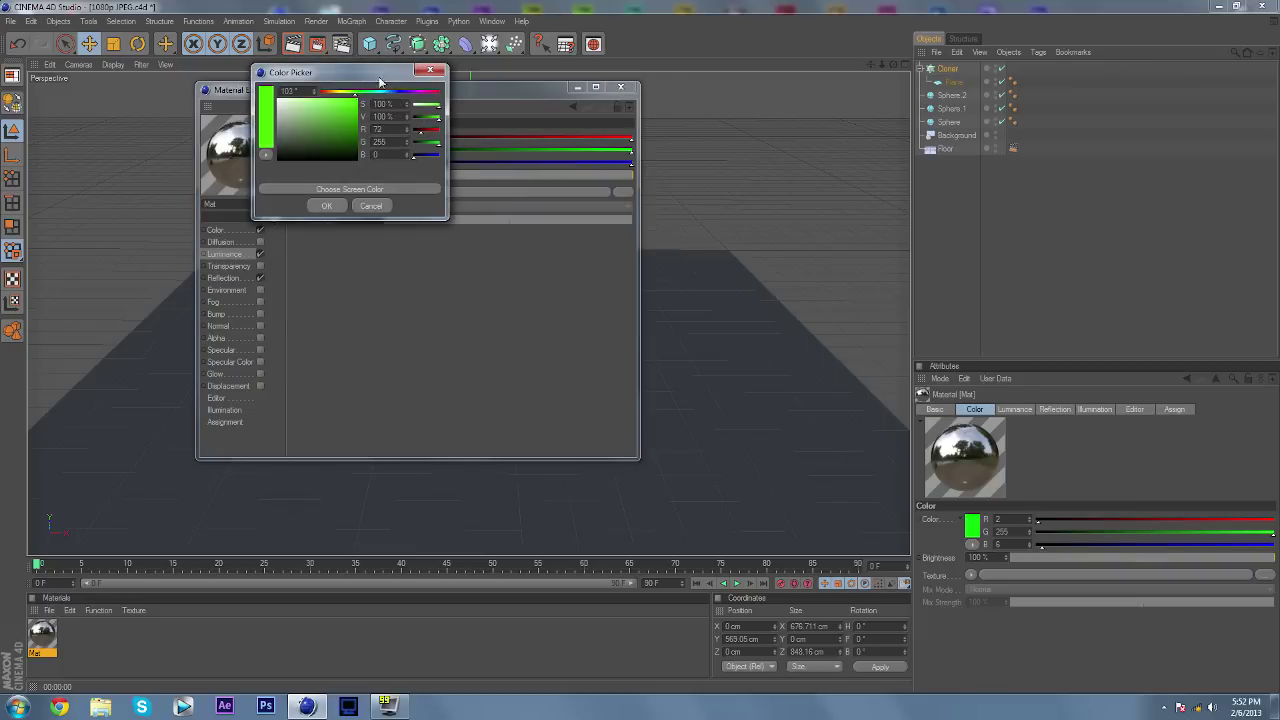
{"action": "left_click", "coordinate": [332, 205]}
Set the material's Reflection color to the same green as its Color channel, RGB 2, 255, 6
{"action": "left_click", "coordinate": [226, 278]}
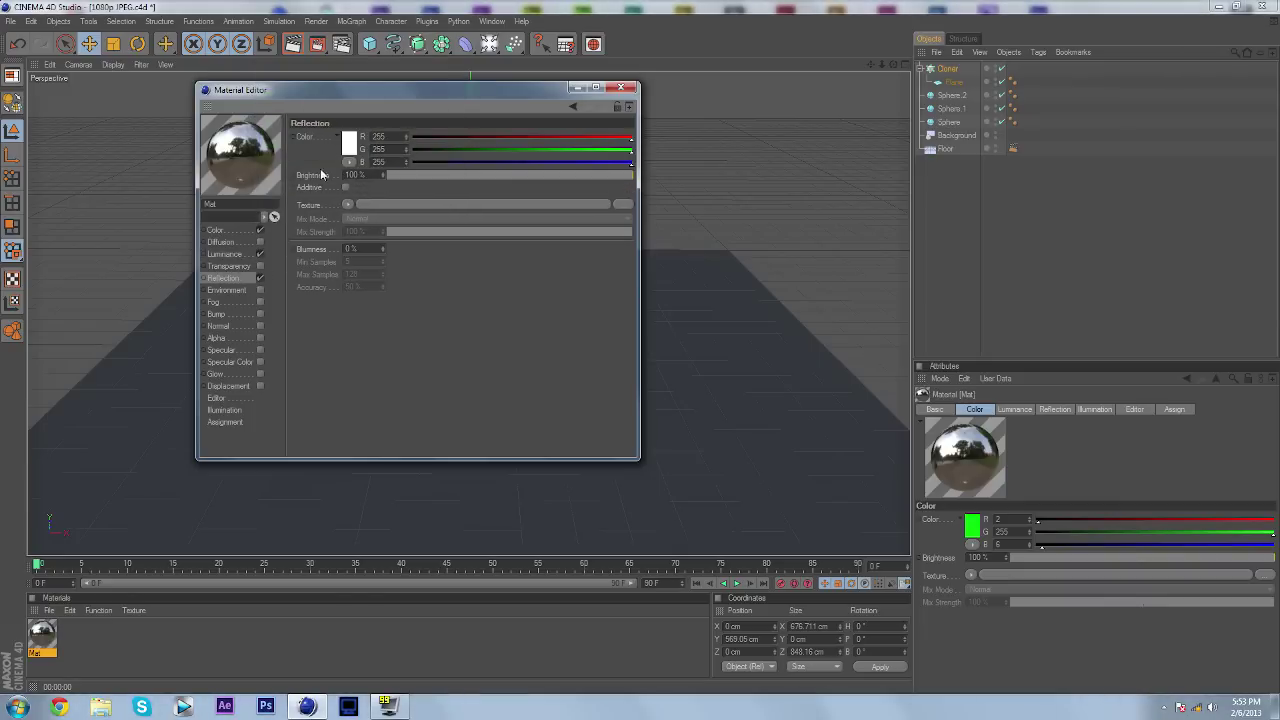
{"action": "left_click", "coordinate": [350, 147]}
{"action": "left_click_drag", "start_coordinate": [348, 147], "coordinate": [357, 98]}
{"action": "left_click", "coordinate": [359, 94]}
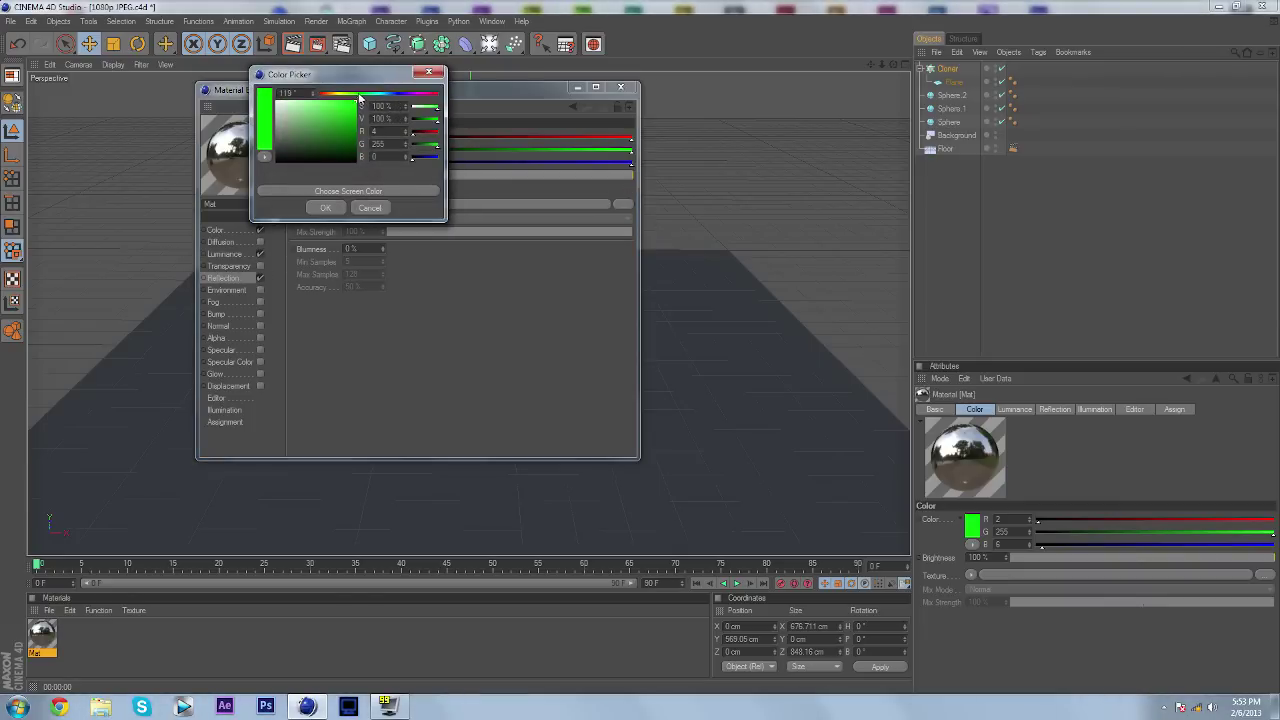
{"action": "left_click", "coordinate": [327, 192]}
{"action": "left_click", "coordinate": [972, 525]}
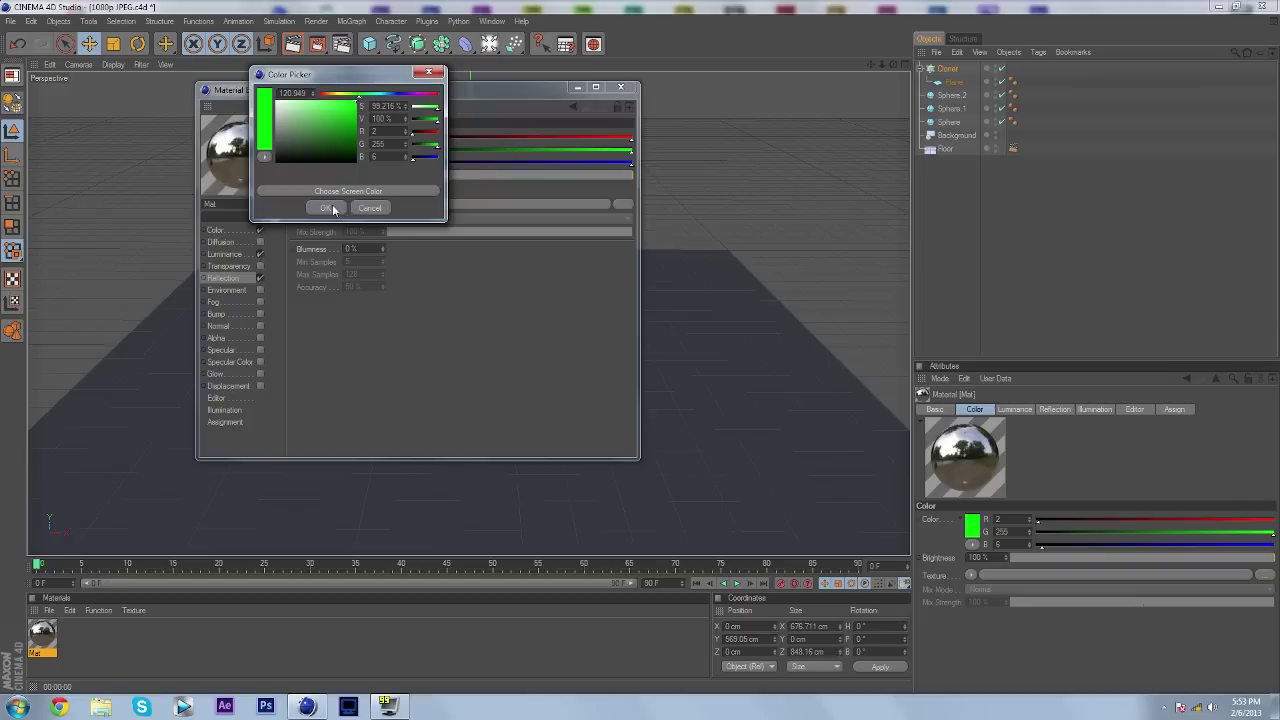
{"action": "left_click", "coordinate": [330, 208]}
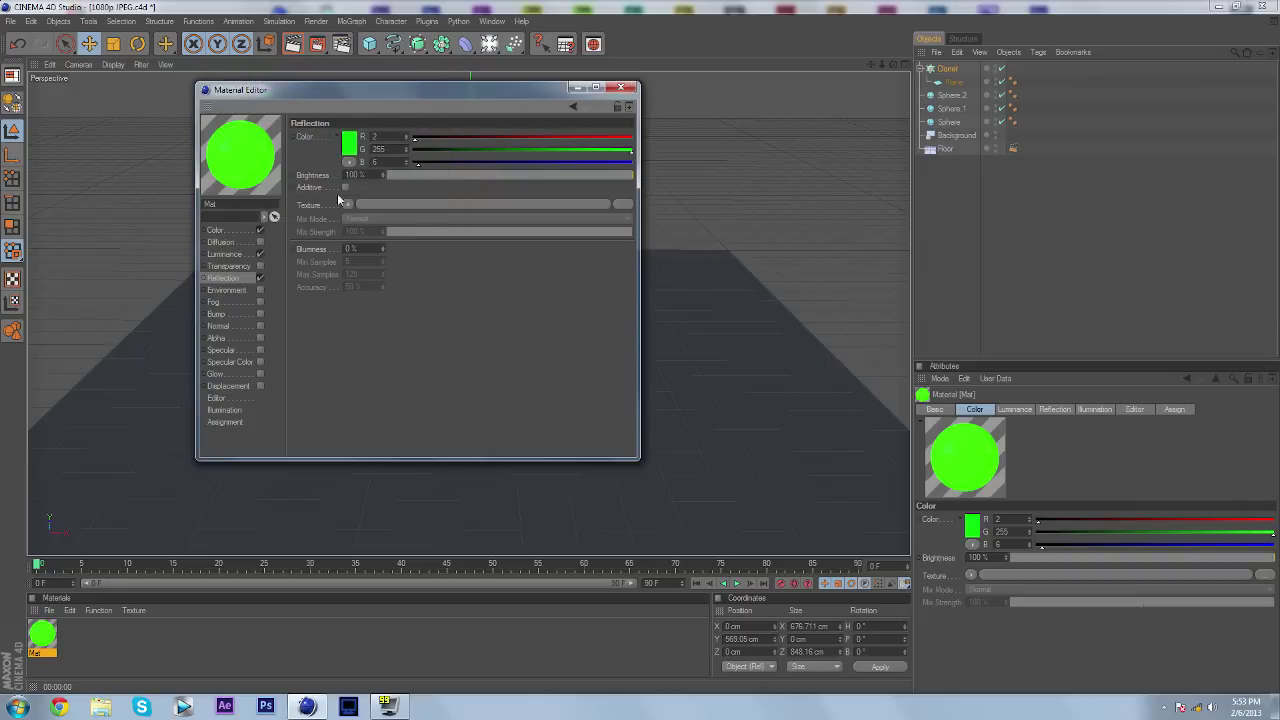
Add a Posterizer shader as the texture of the green material's Reflection channel
{"action": "left_click", "coordinate": [225, 254]}
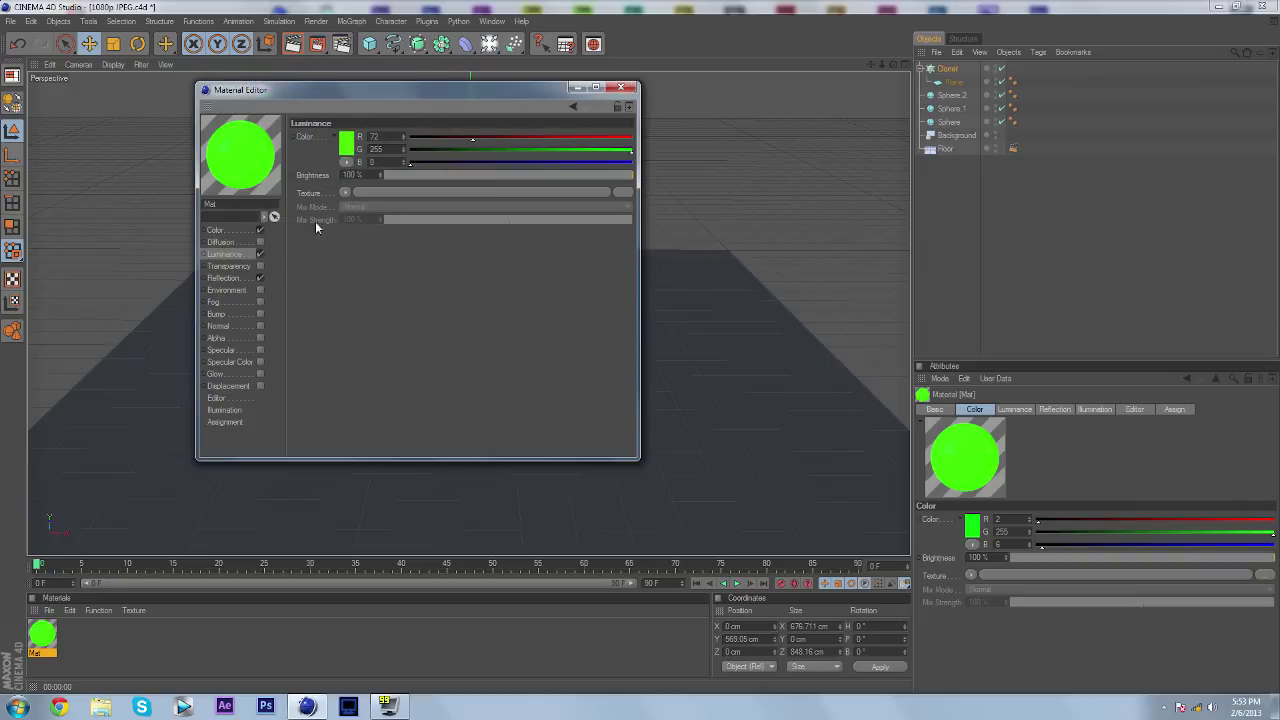
{"action": "left_click", "coordinate": [240, 279]}
{"action": "left_click", "coordinate": [349, 204]}
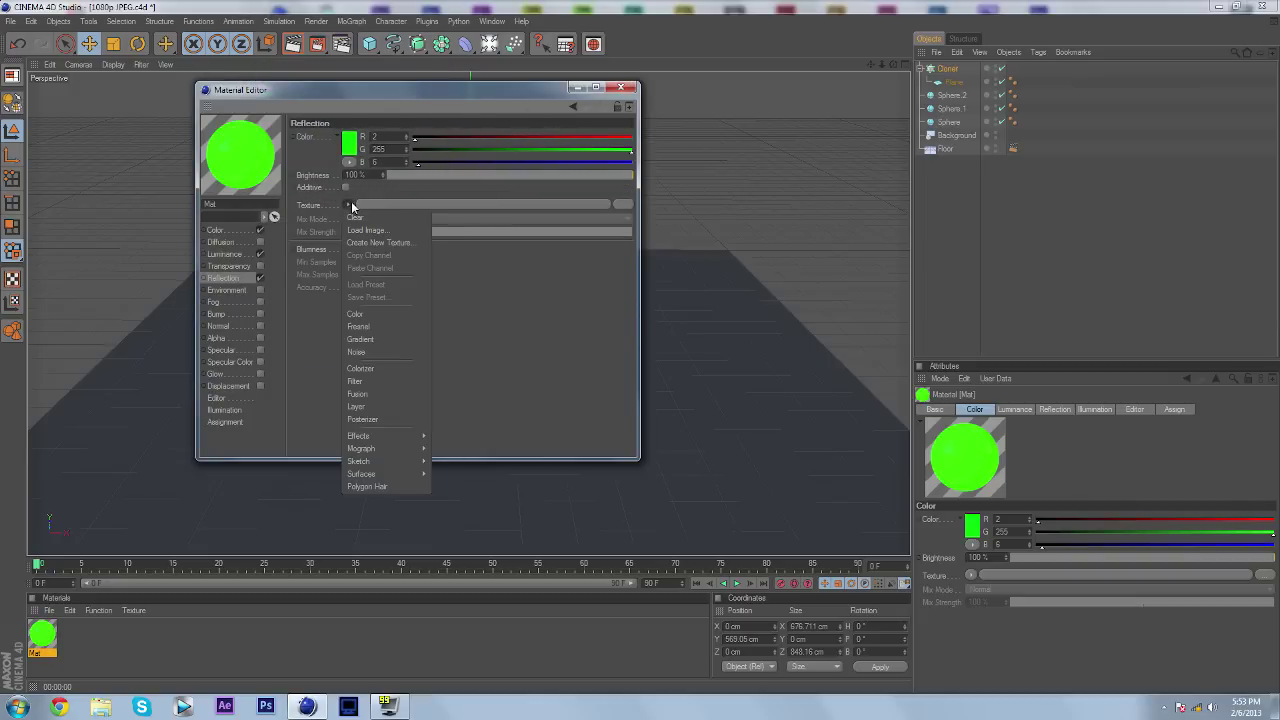
{"action": "left_click", "coordinate": [377, 421]}
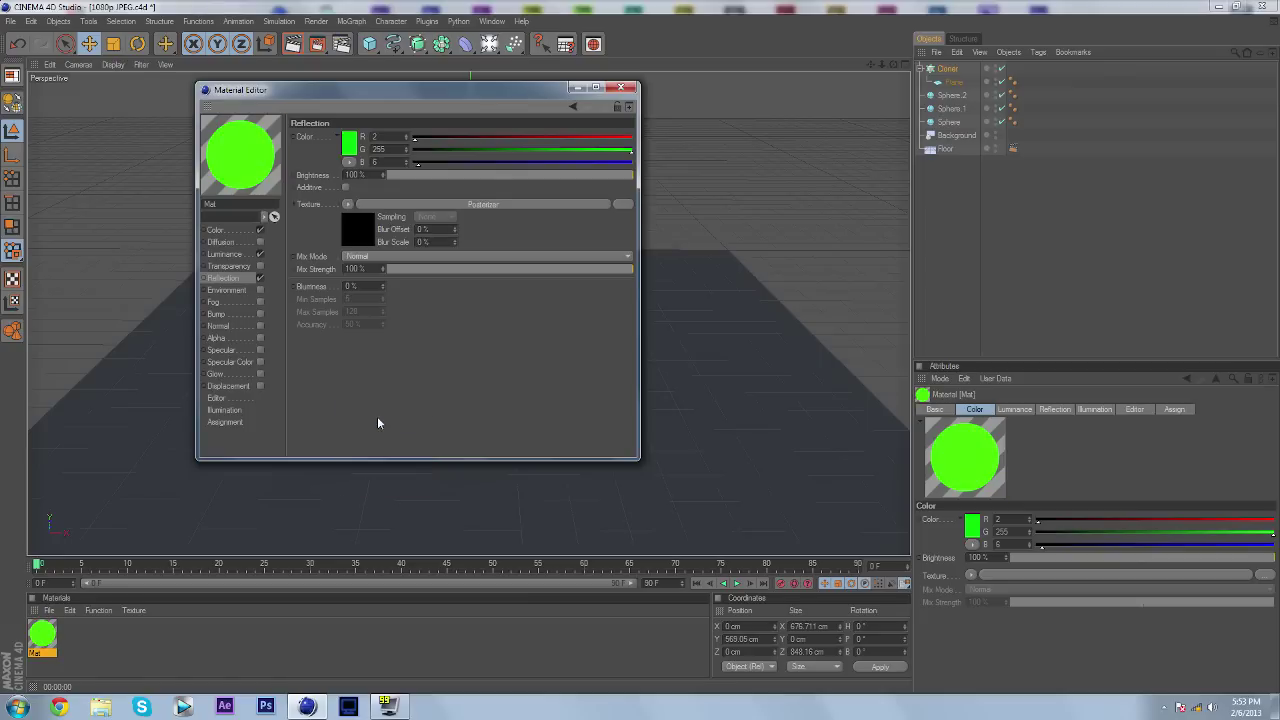
Add a Posterizer shader as the texture of the green material's Luminance channel and close the Material Editor
{"action": "left_click", "coordinate": [237, 254]}
{"action": "left_click", "coordinate": [345, 193]}
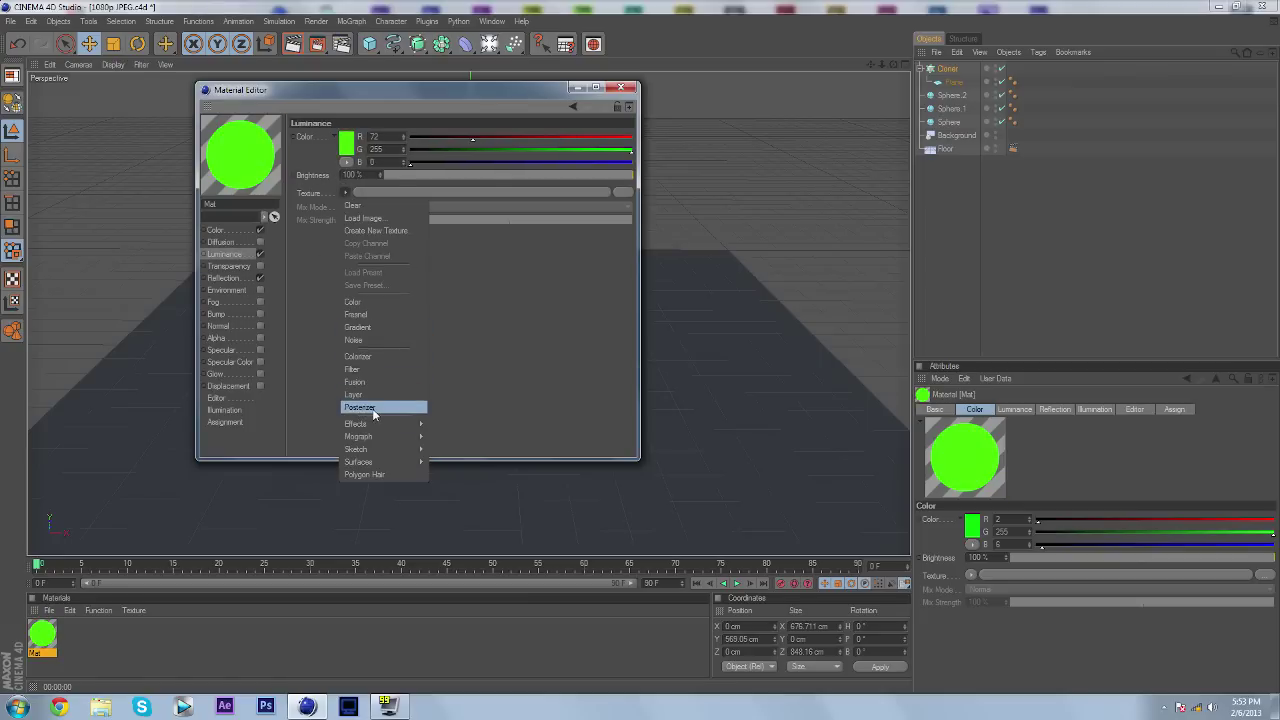
{"action": "left_click", "coordinate": [372, 408]}
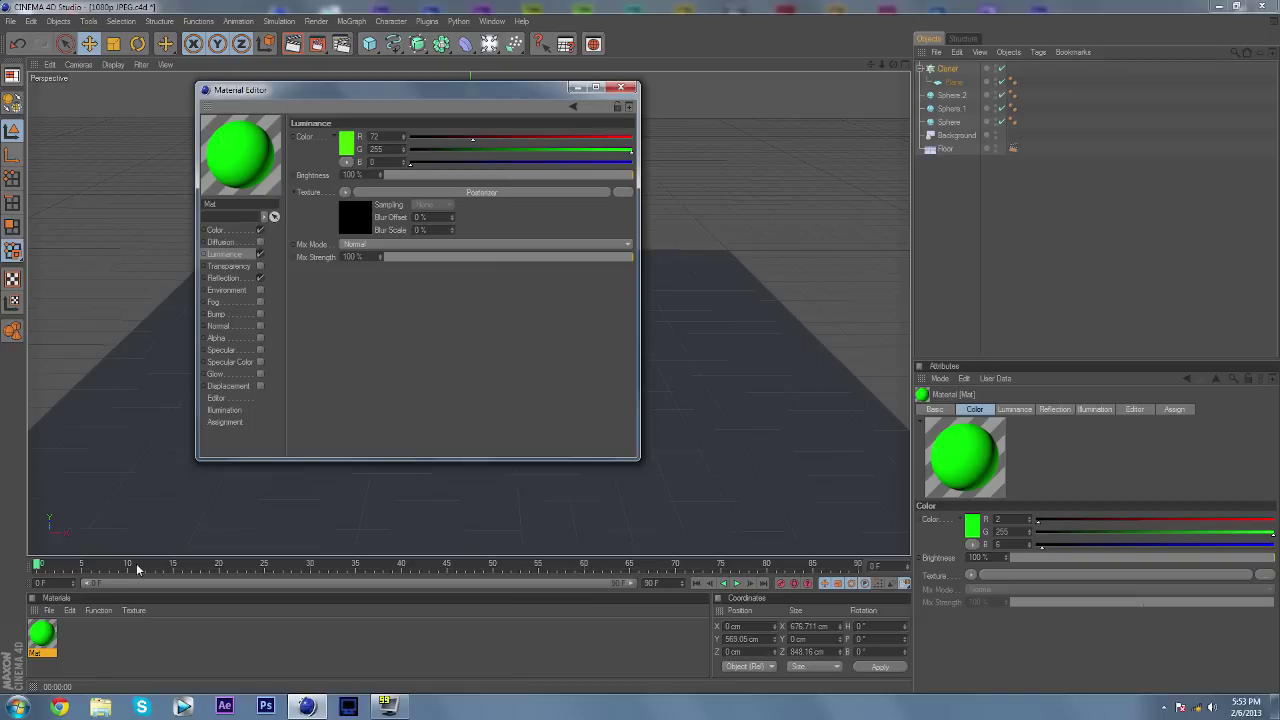
{"action": "left_click", "coordinate": [613, 89]}
{"action": "double_click", "coordinate": [94, 647]}
{"action": "double_click", "coordinate": [37, 635]}
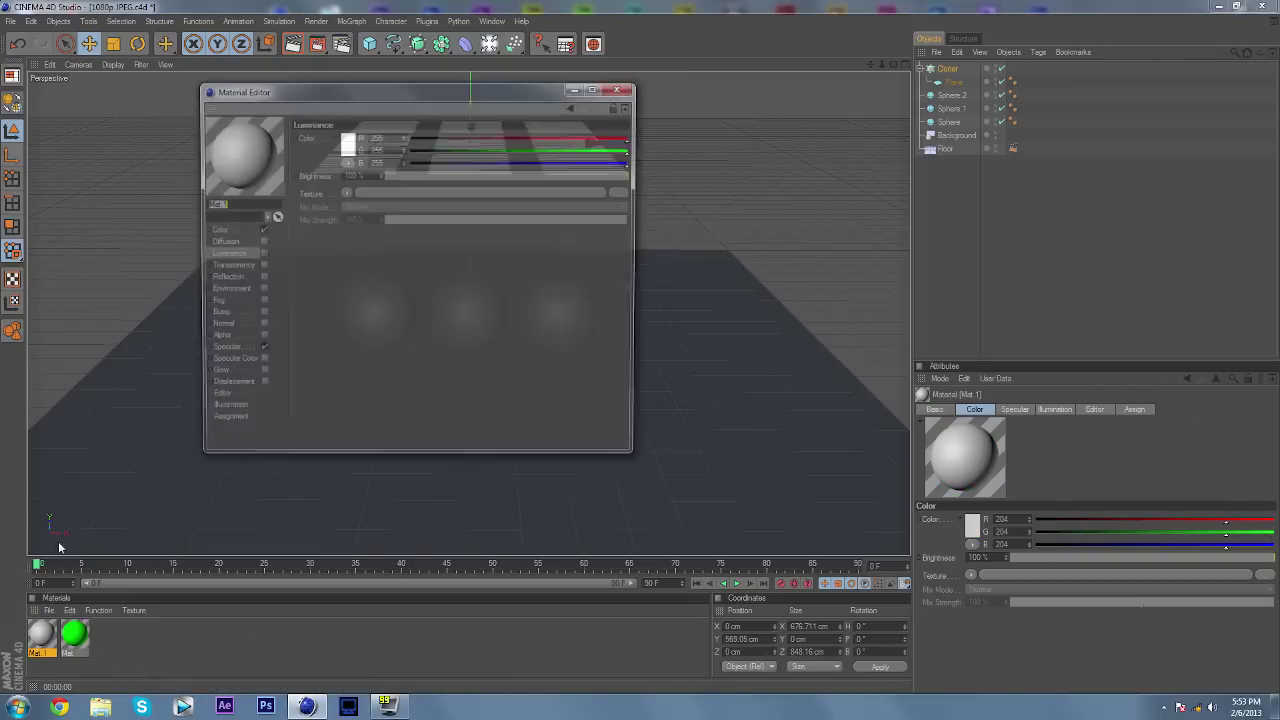
{"action": "left_click", "coordinate": [626, 87]}
Load the saved Change Color Shinny material from the Materials folder into the scene
{"action": "left_click", "coordinate": [50, 611]}
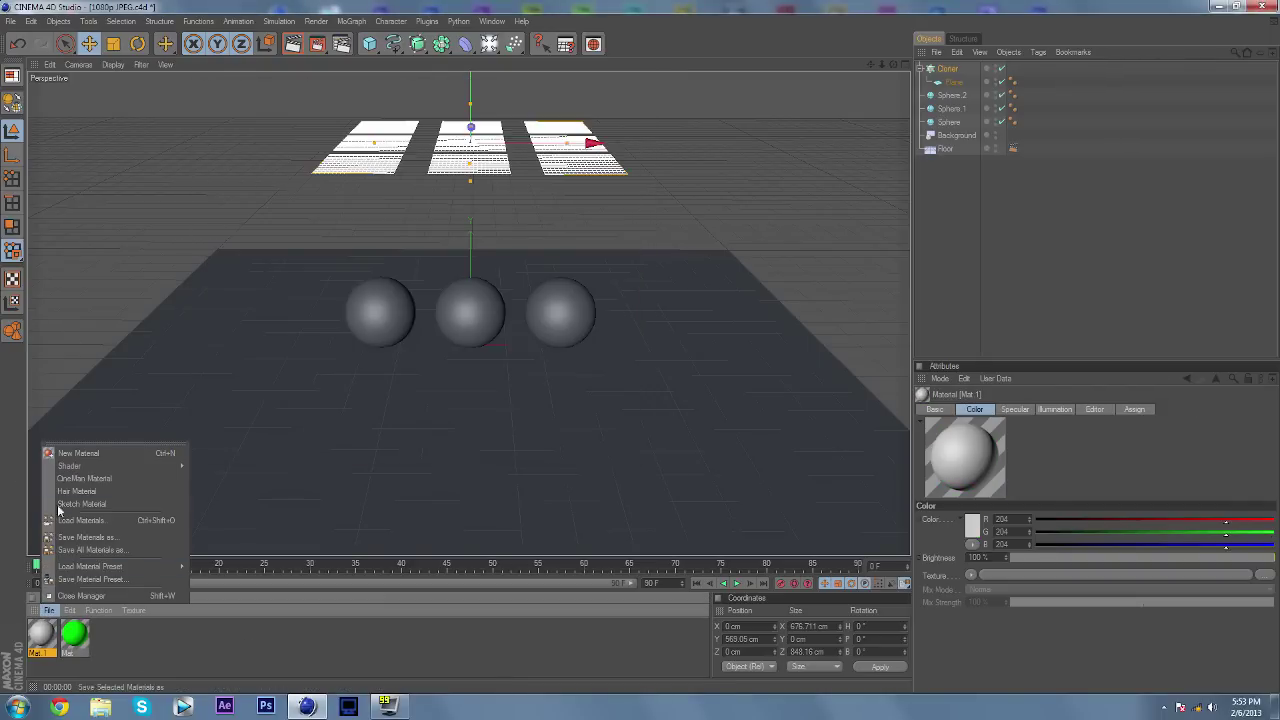
{"action": "left_click", "coordinate": [70, 536]}
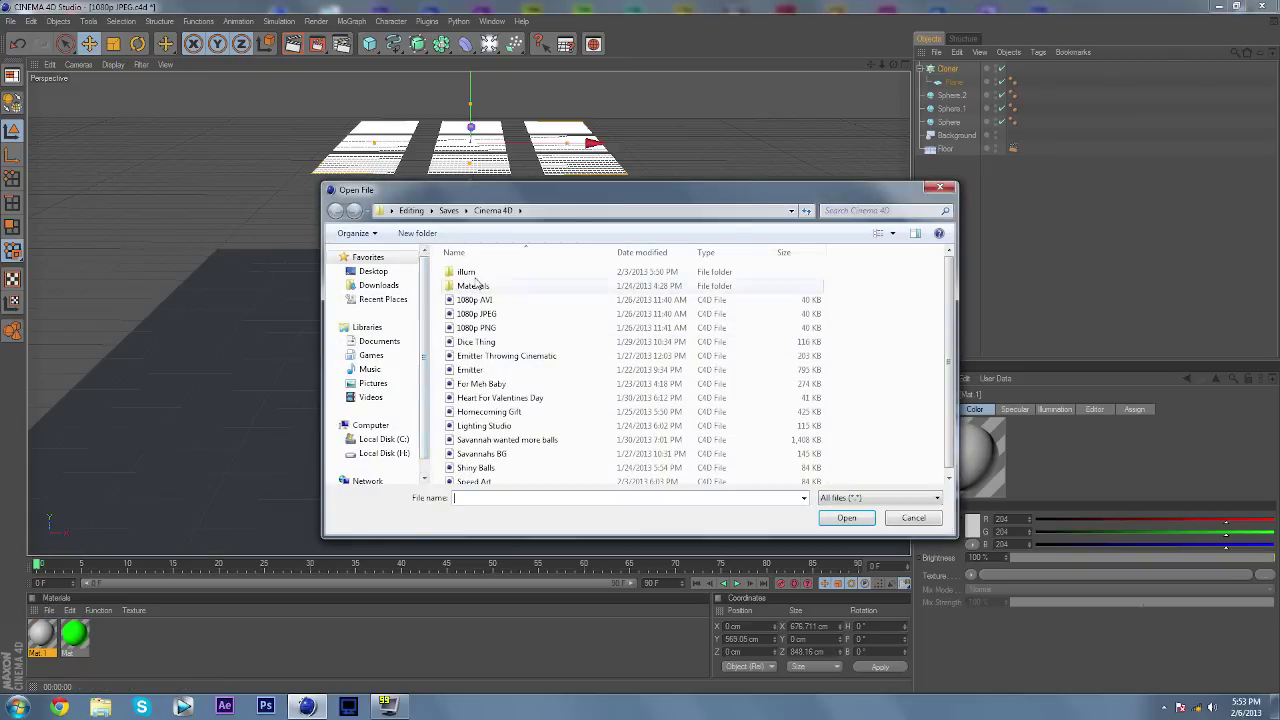
{"action": "double_click", "coordinate": [490, 286]}
{"action": "double_click", "coordinate": [498, 272]}
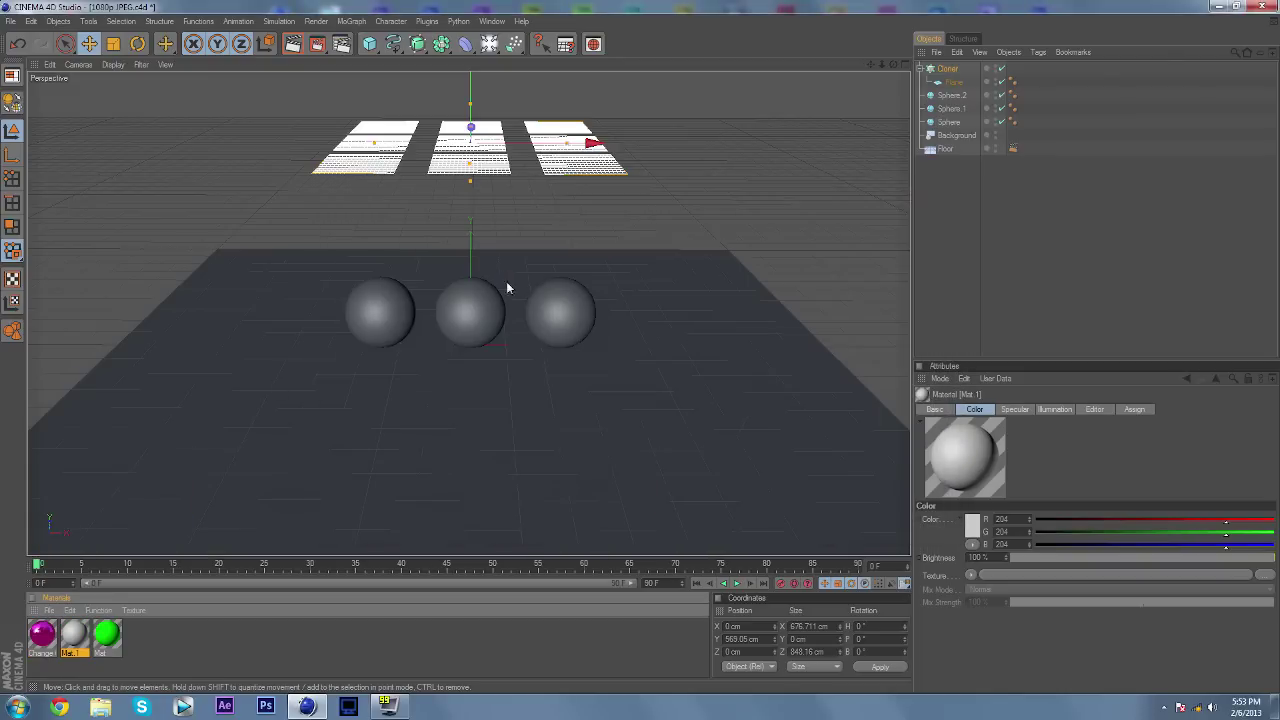
Delete the green material and the unused grey material, keeping only the loaded Change Color Shinny material
{"action": "left_click", "coordinate": [105, 638]}
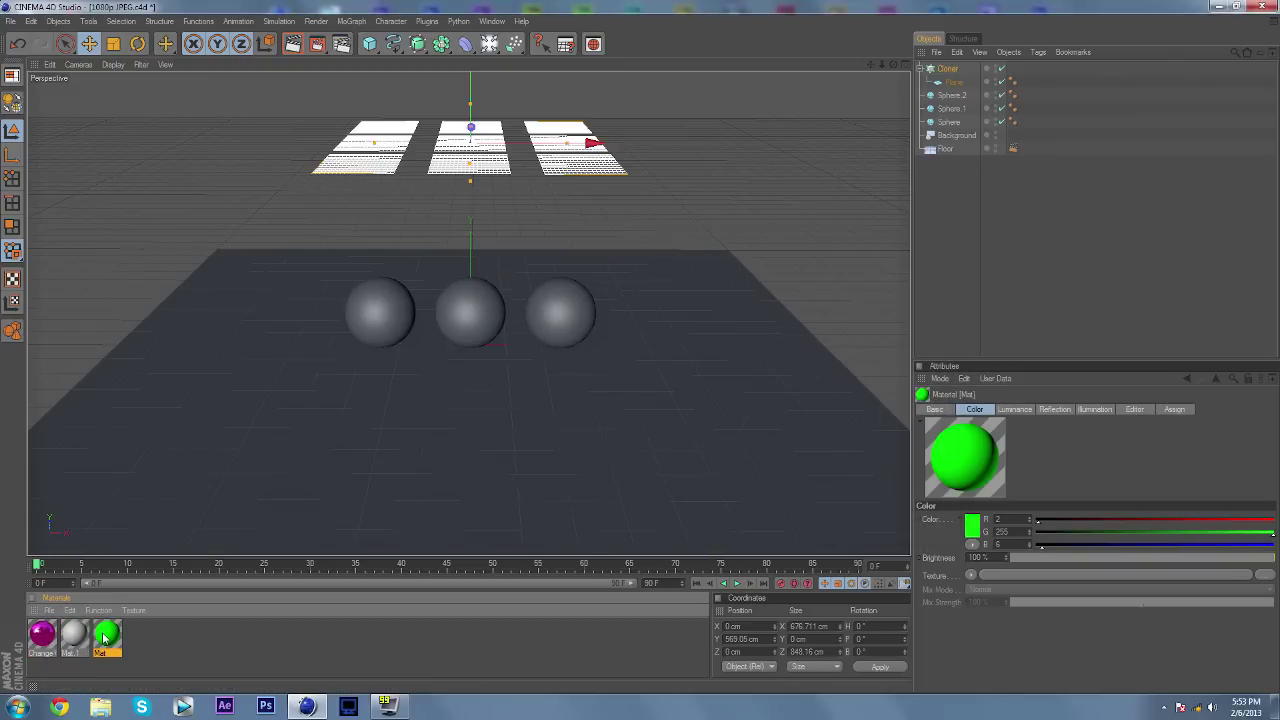
{"action": "key", "text": "Delete"}
{"action": "left_click", "coordinate": [75, 636]}
{"action": "key", "text": "Delete"}
Examine the Color, Luminance and Reflection channel settings of the Change Color Shinny material
{"action": "double_click", "coordinate": [44, 637]}
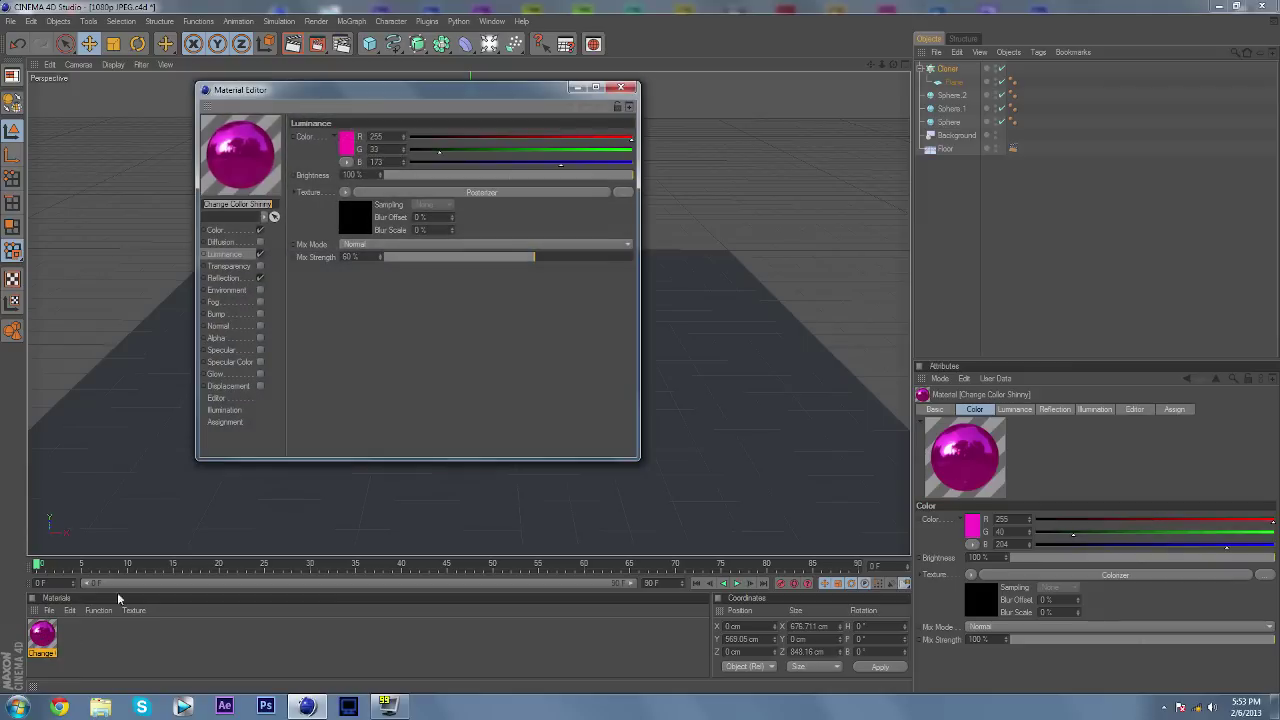
{"action": "left_click", "coordinate": [230, 231]}
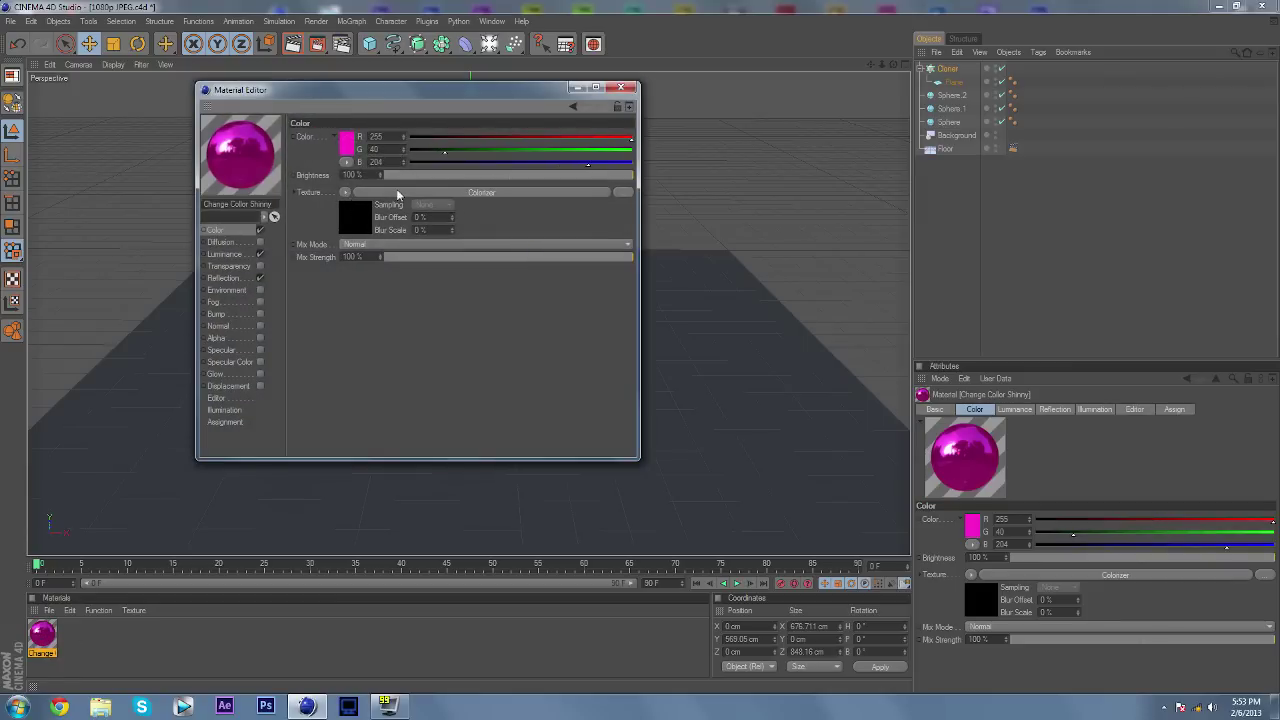
{"action": "left_click", "coordinate": [346, 193]}
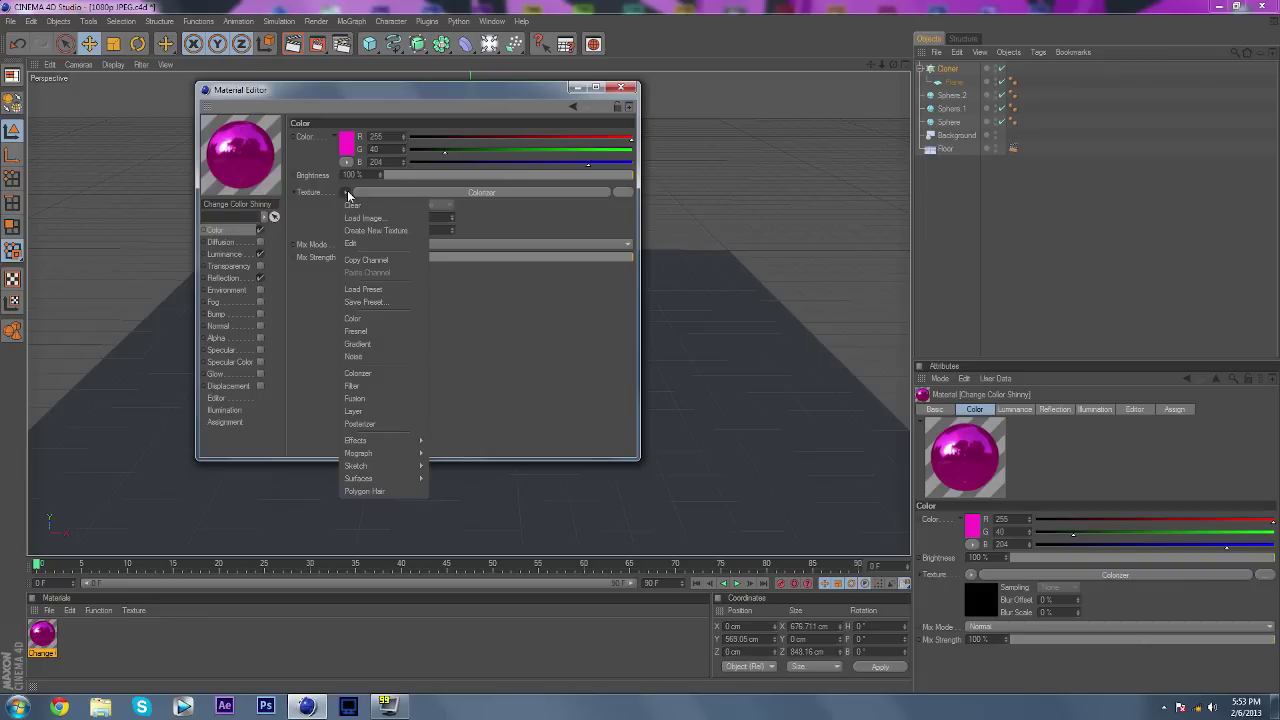
{"action": "left_click", "coordinate": [348, 196]}
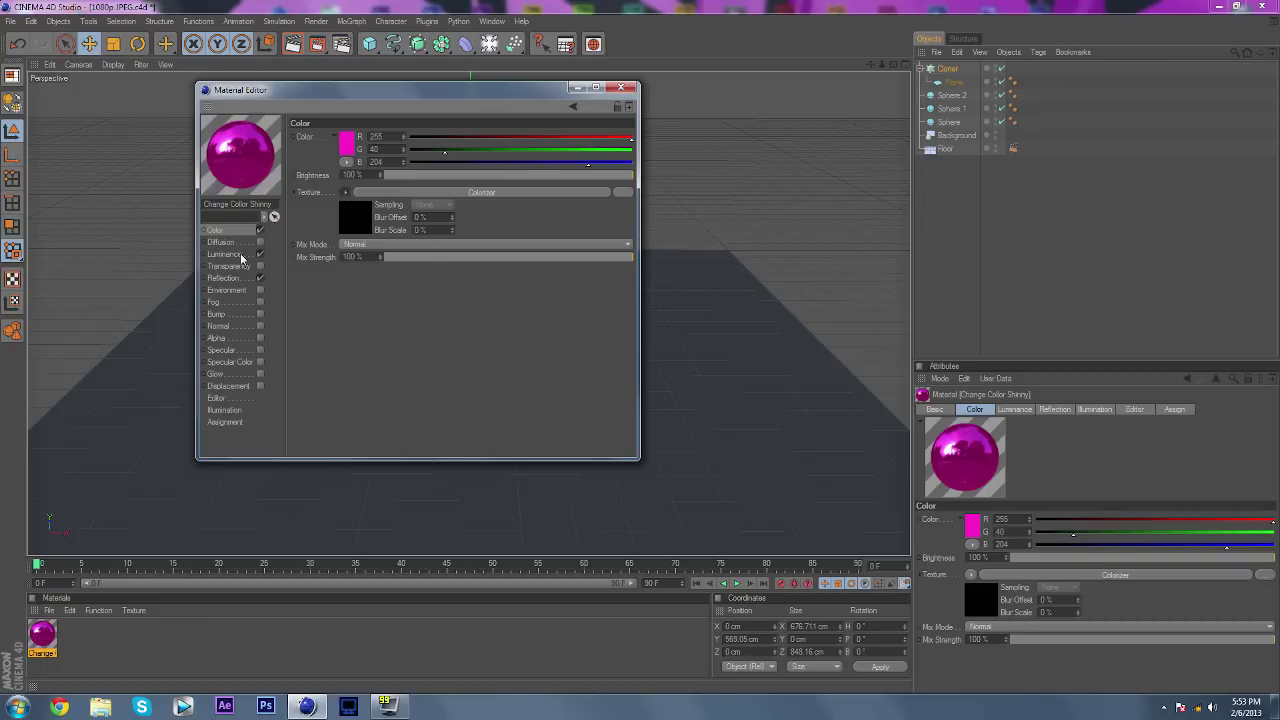
{"action": "left_click", "coordinate": [240, 256]}
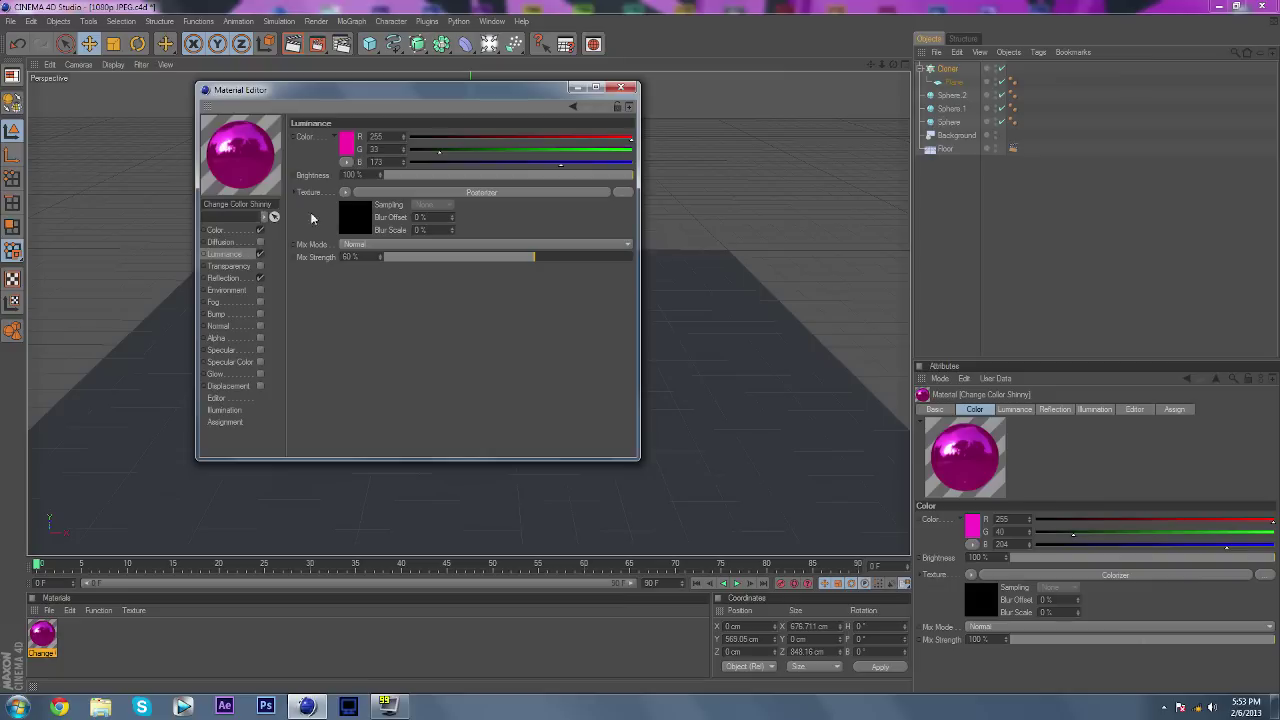
{"action": "left_click", "coordinate": [228, 230]}
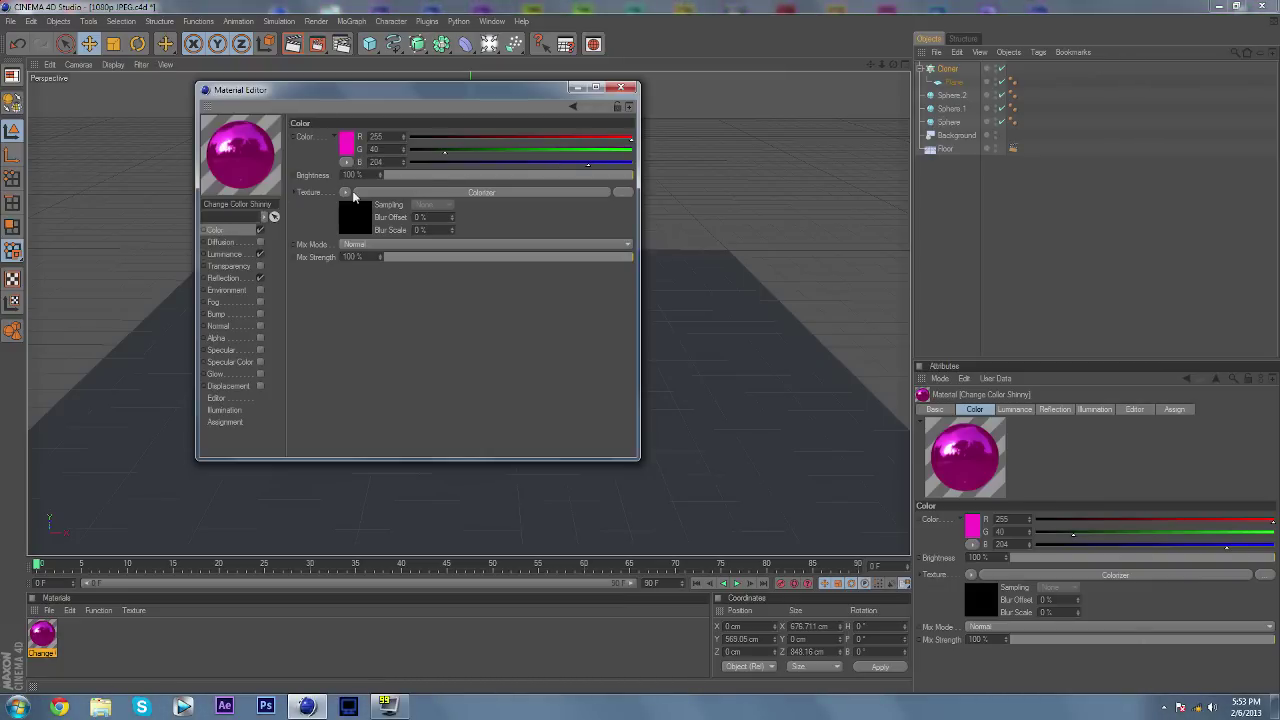
{"action": "left_click", "coordinate": [246, 256]}
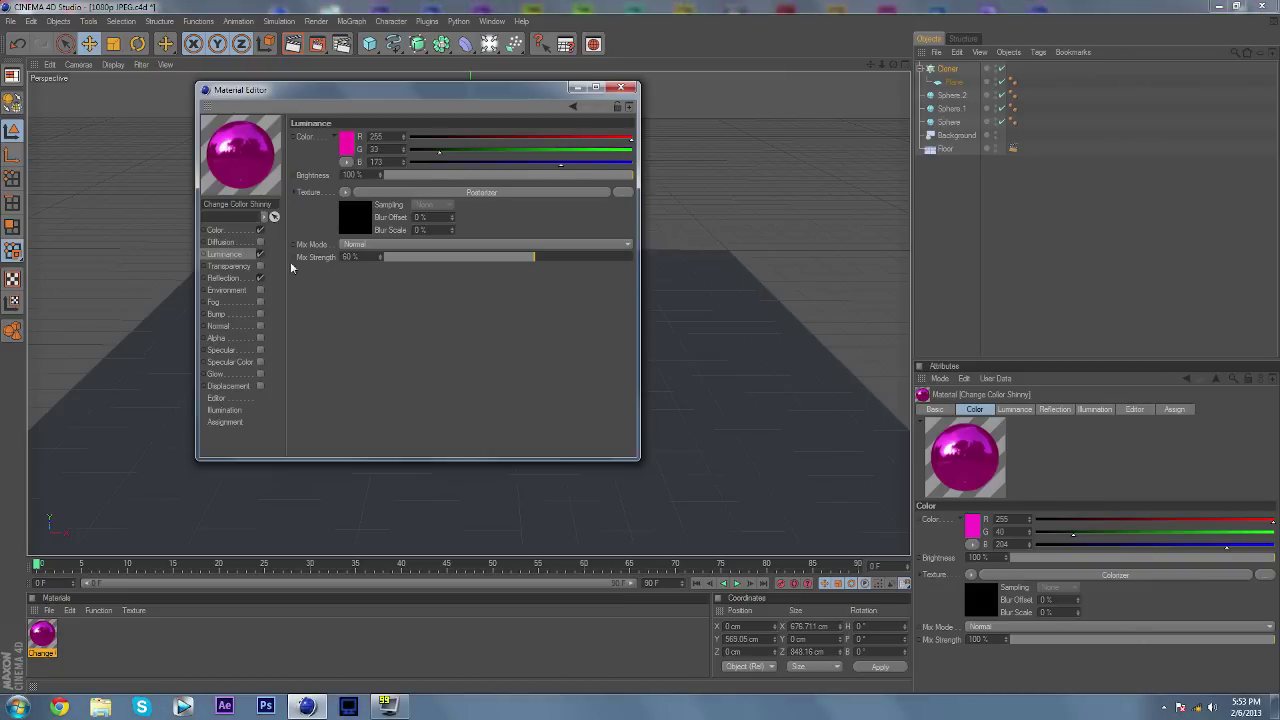
{"action": "left_click", "coordinate": [236, 279]}
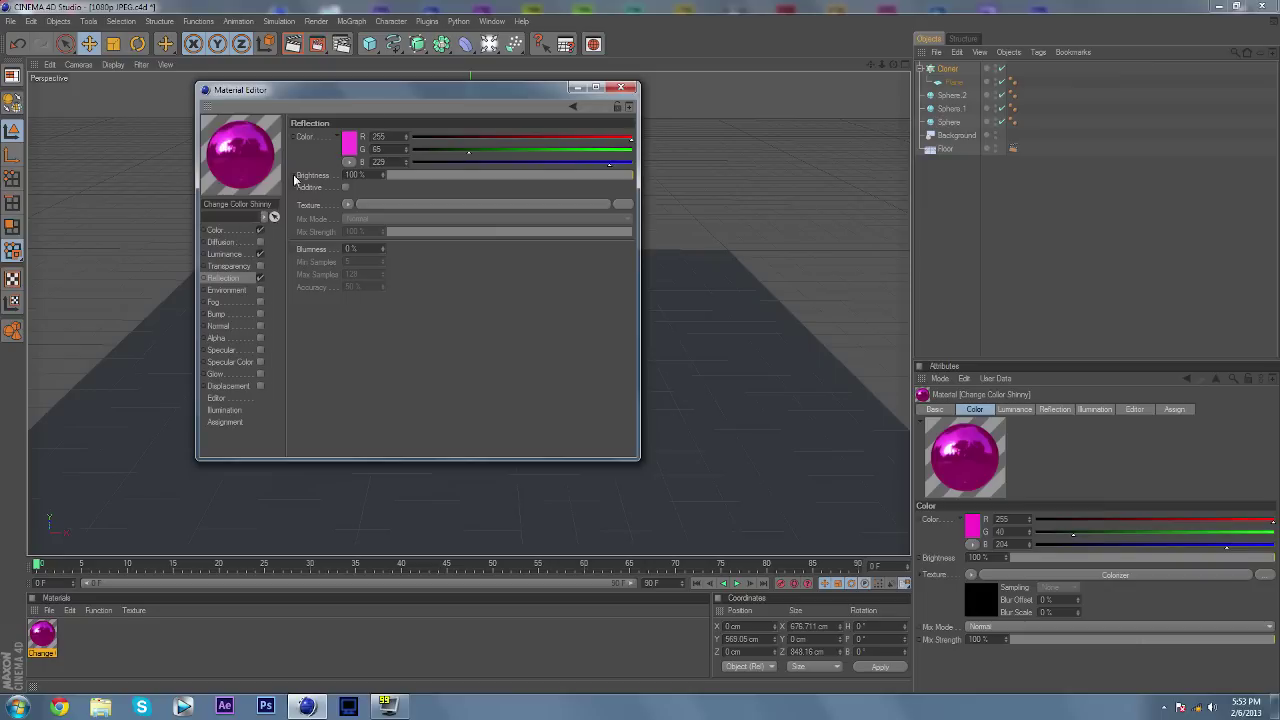
Set the Color channel of the Change Color Shinny material to bright green, R 0, G 255, B 21
{"action": "left_click", "coordinate": [243, 230]}
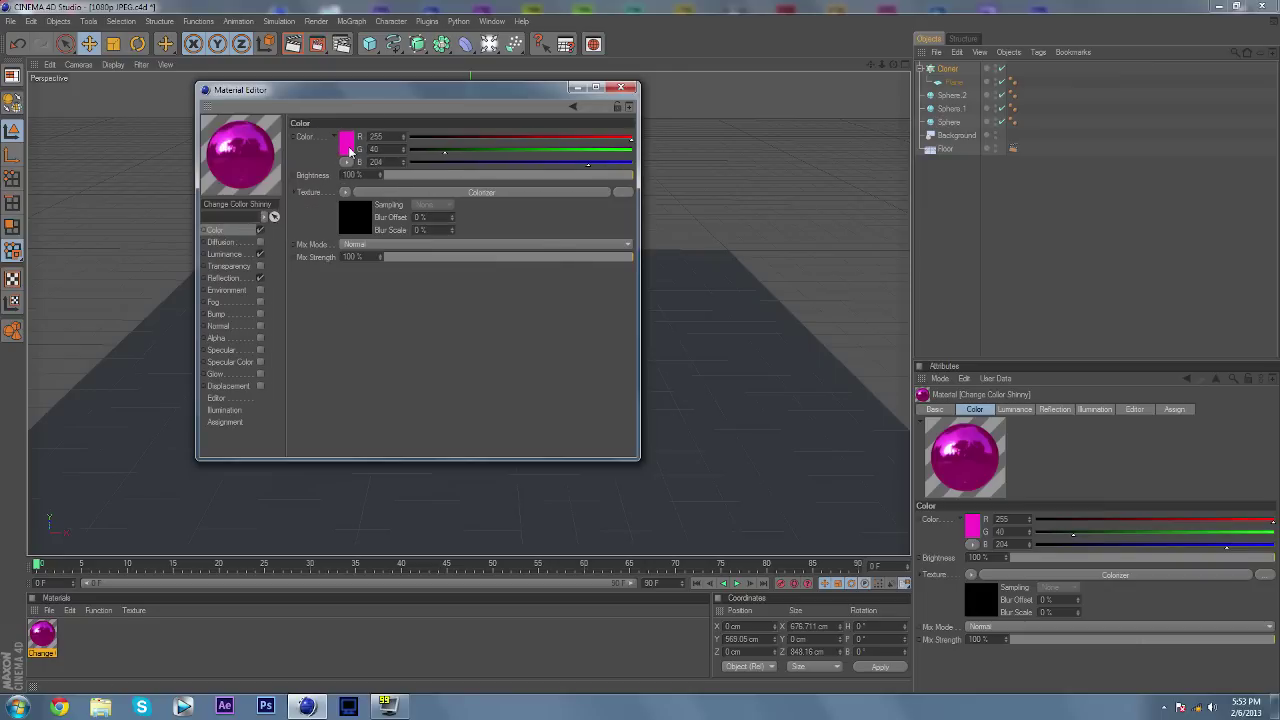
{"action": "left_click", "coordinate": [350, 150]}
{"action": "left_click", "coordinate": [361, 97]}
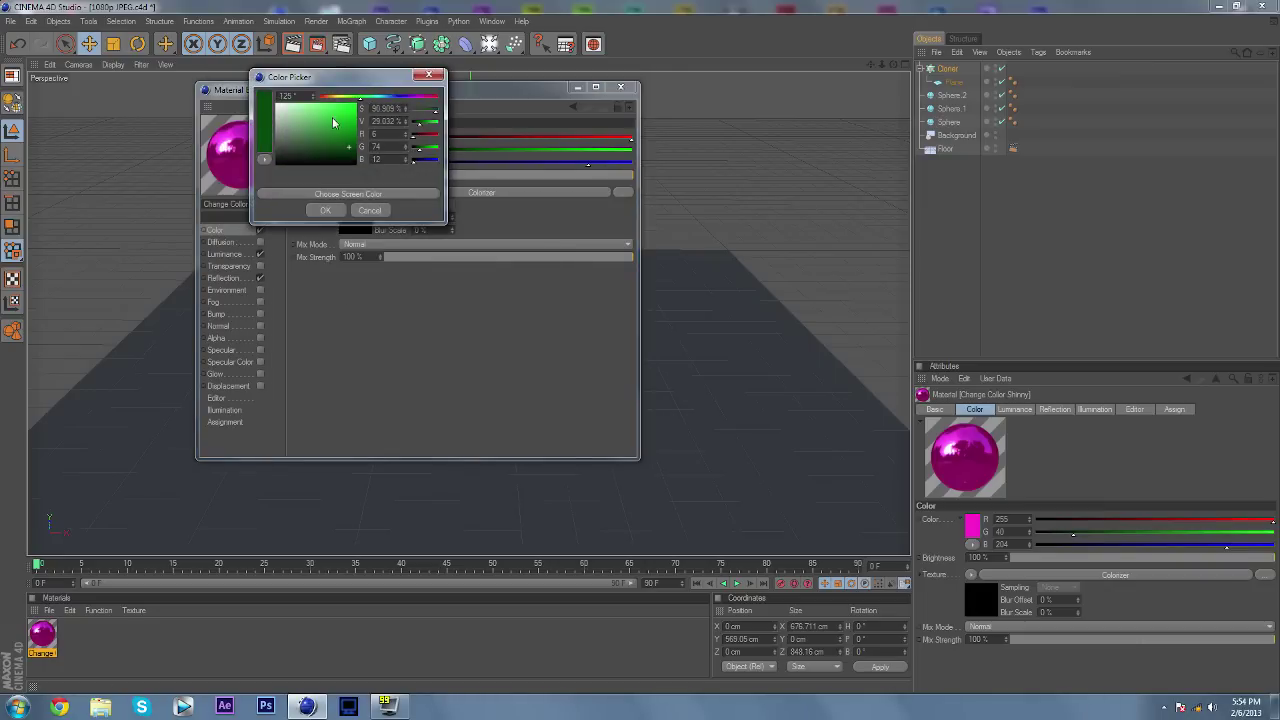
{"action": "left_click_drag", "start_coordinate": [334, 120], "coordinate": [355, 100]}
{"action": "left_click", "coordinate": [328, 211]}
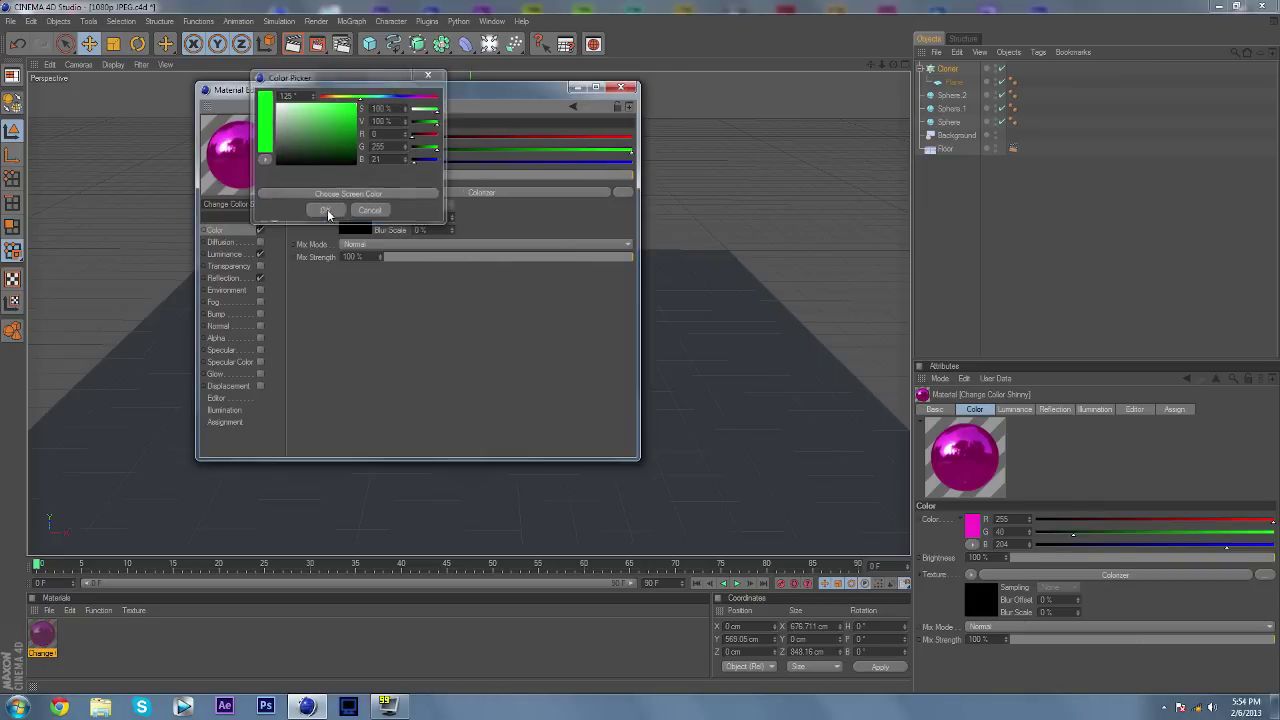
Set the material's Luminance color to R 0, G 255, B 21 by sampling the green Color swatch from the screen
{"action": "left_click", "coordinate": [248, 256]}
{"action": "left_click", "coordinate": [343, 143]}
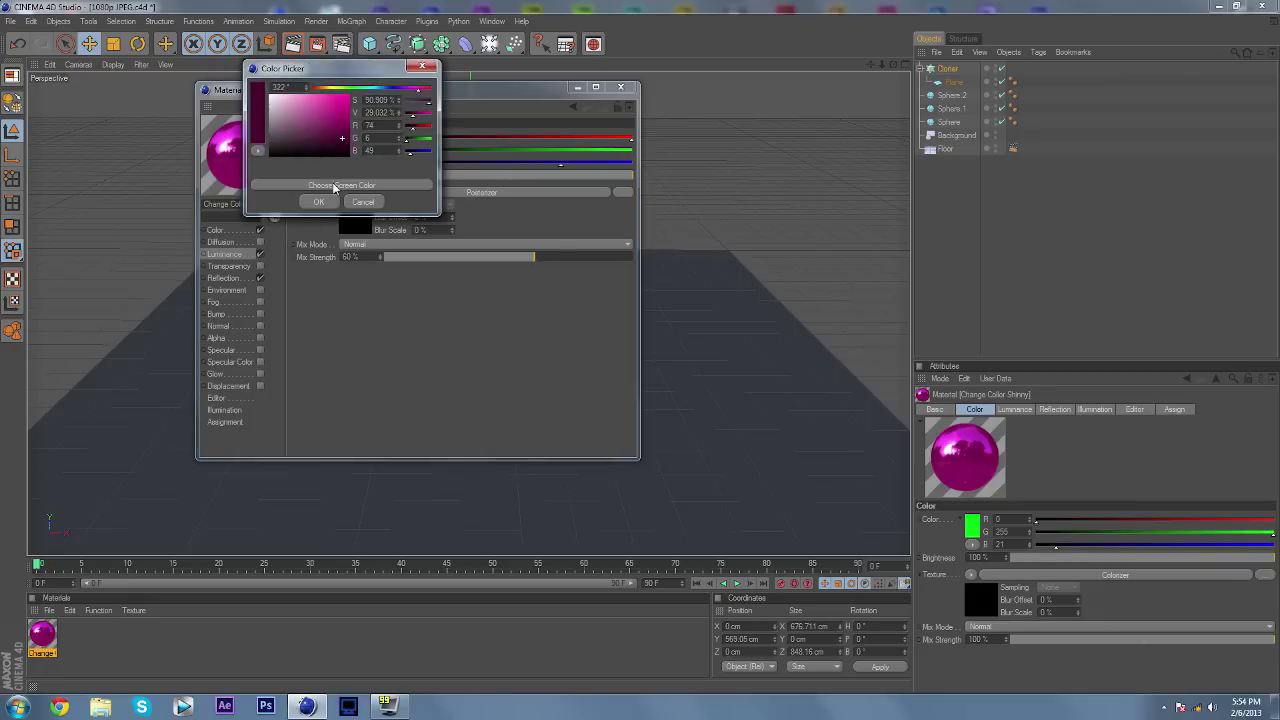
{"action": "left_click", "coordinate": [354, 187]}
{"action": "left_click", "coordinate": [970, 525]}
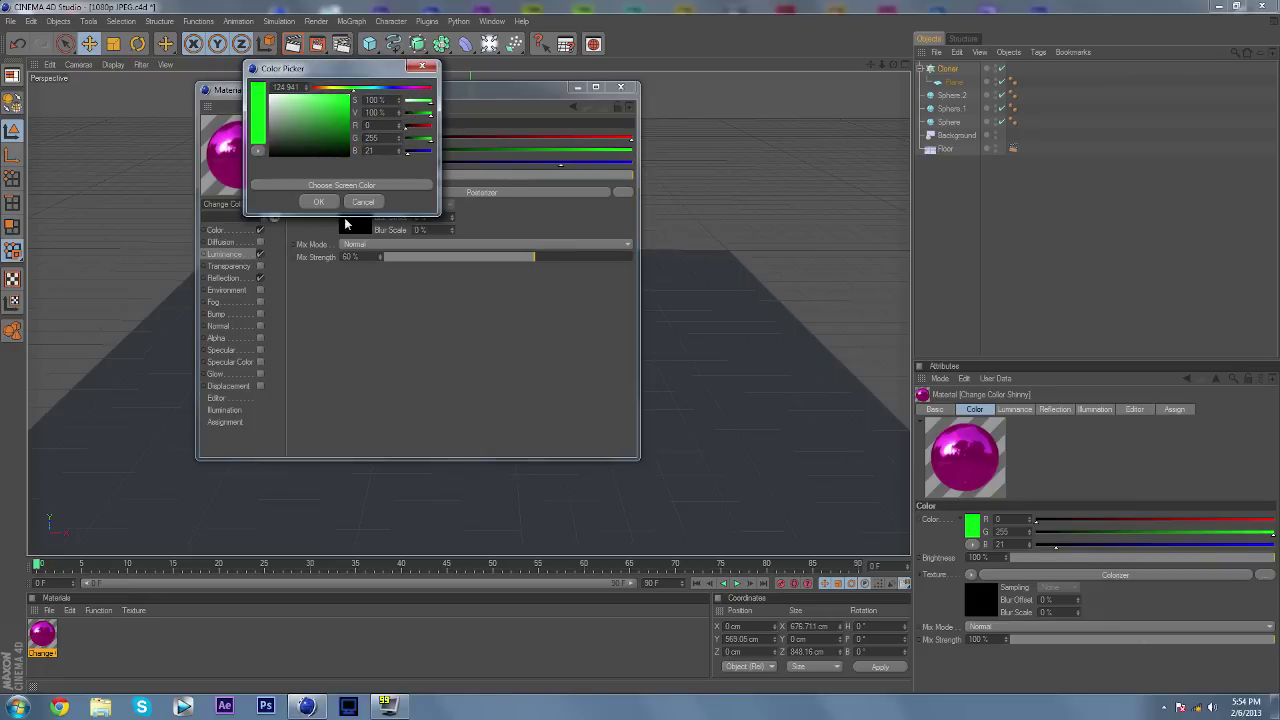
{"action": "left_click", "coordinate": [318, 202]}
Match the Reflection color to the sampled green, R 0, G 255, B 21, and close the Material Editor
{"action": "left_click", "coordinate": [223, 278]}
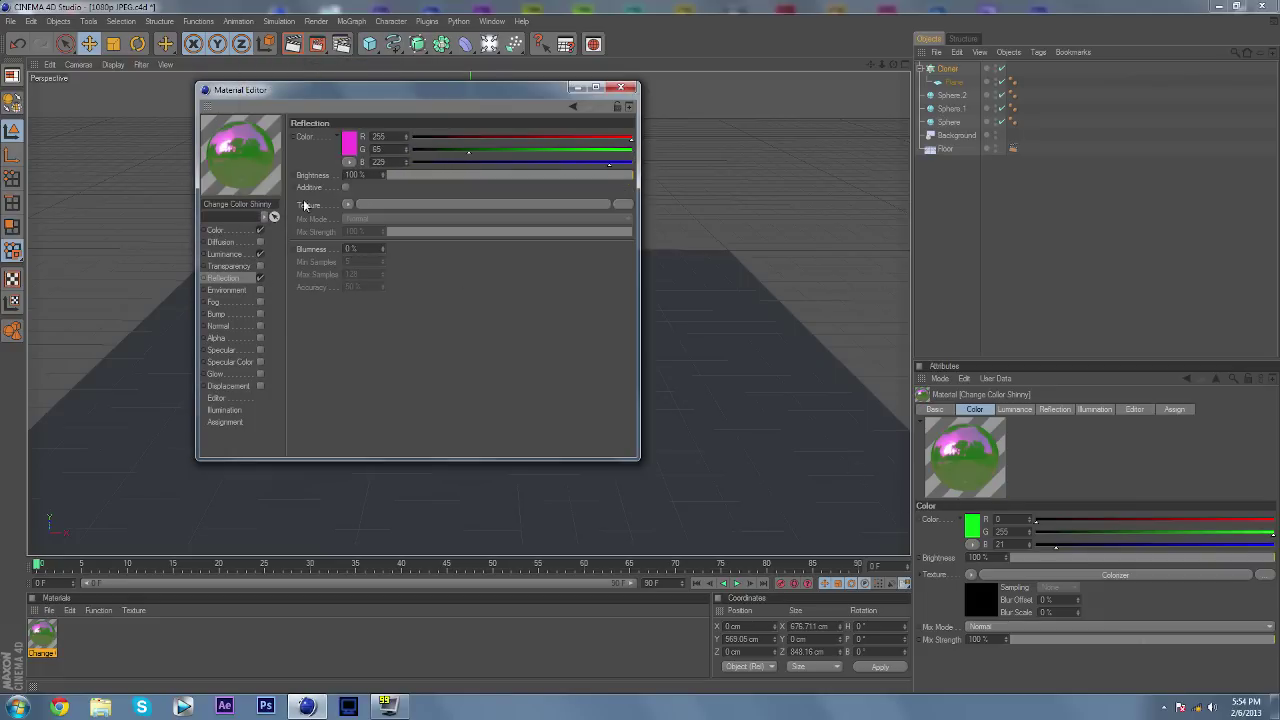
{"action": "left_click", "coordinate": [350, 145]}
{"action": "left_click", "coordinate": [348, 190]}
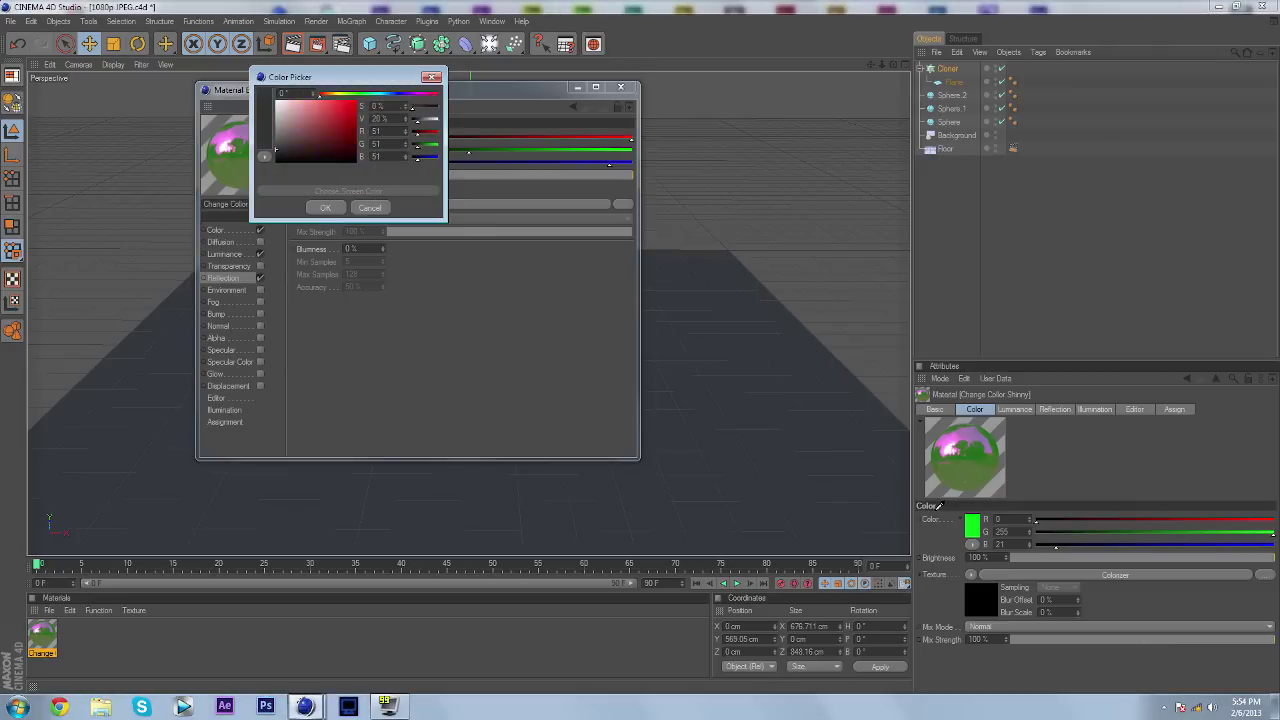
{"action": "left_click", "coordinate": [974, 527]}
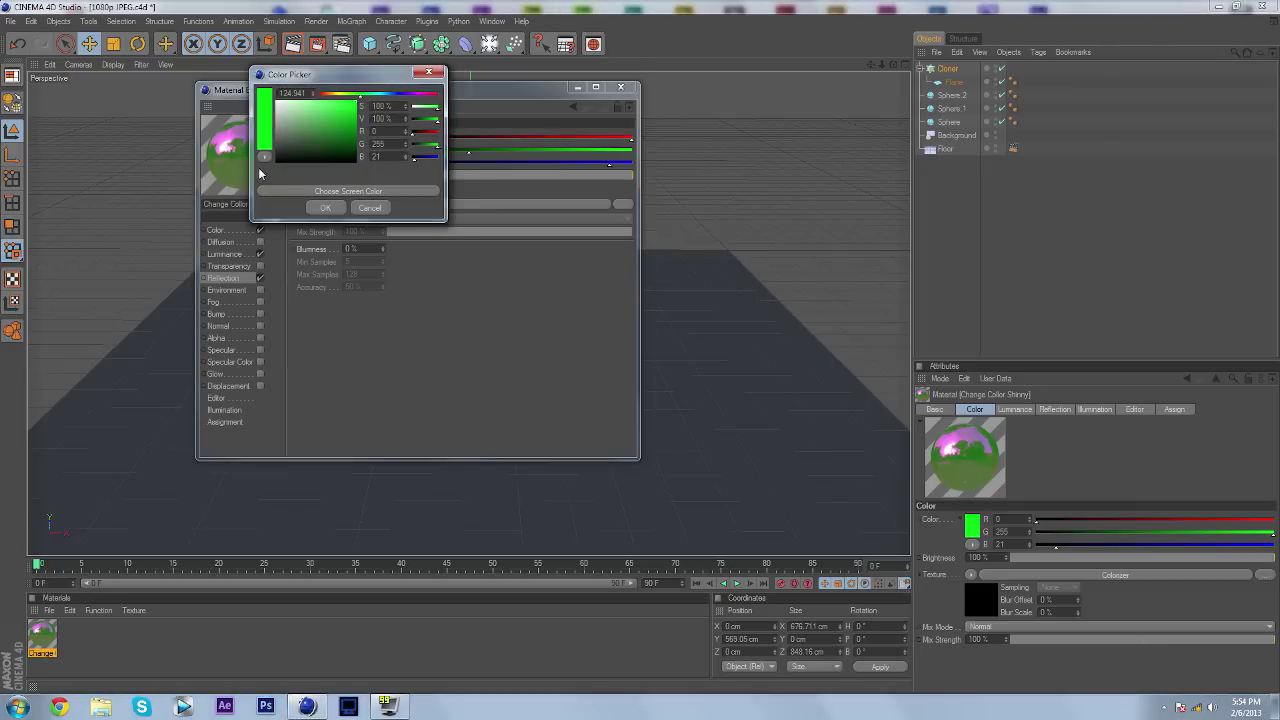
{"action": "left_click", "coordinate": [326, 207]}
{"action": "left_click", "coordinate": [621, 89]}
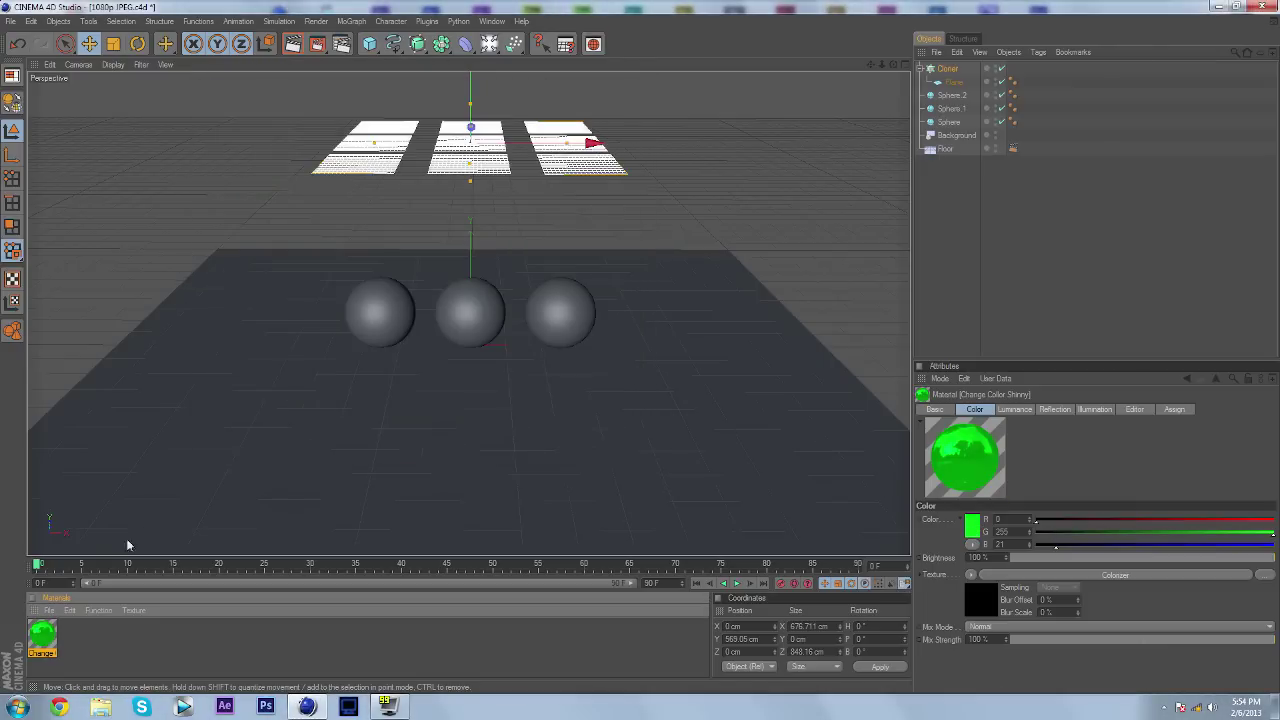
Apply the green Change Color Shinny material to the middle sphere and render the active view
{"action": "left_click_drag", "start_coordinate": [446, 341], "coordinate": [455, 330]}
{"action": "scroll", "coordinate": [413, 234], "scroll_direction": "up", "scroll_amount": 5}
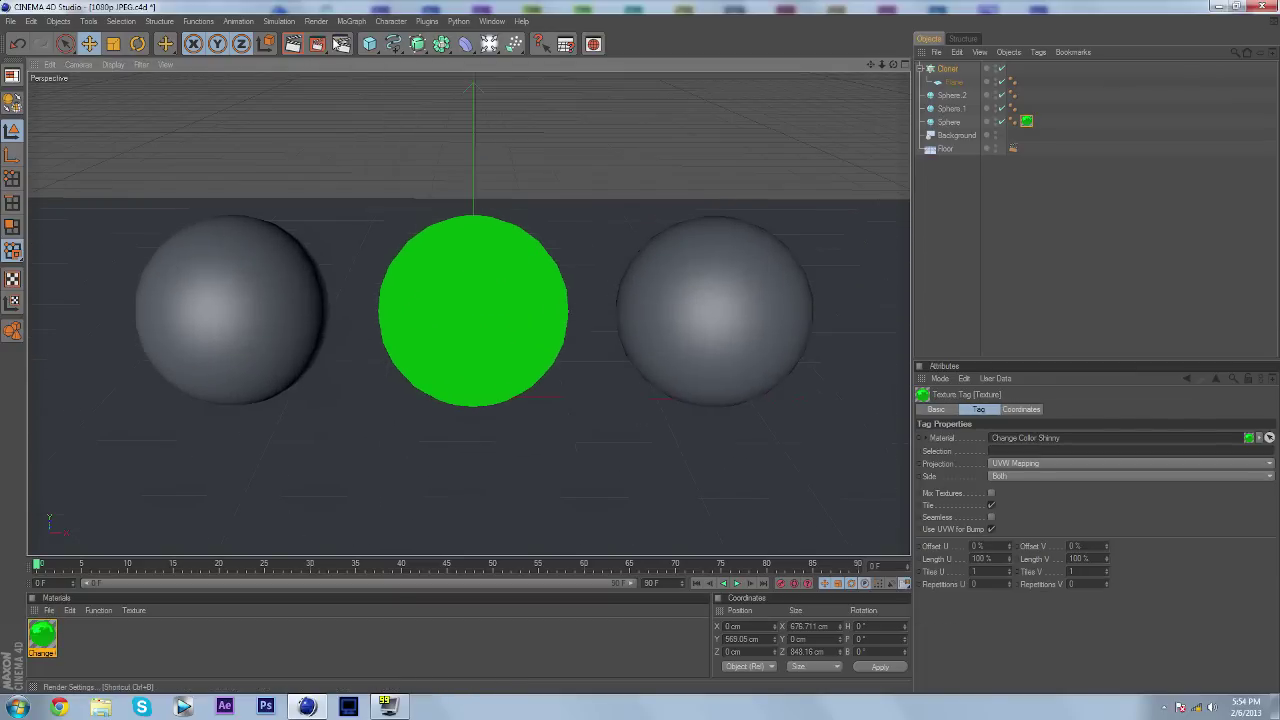
{"action": "left_click", "coordinate": [341, 44]}
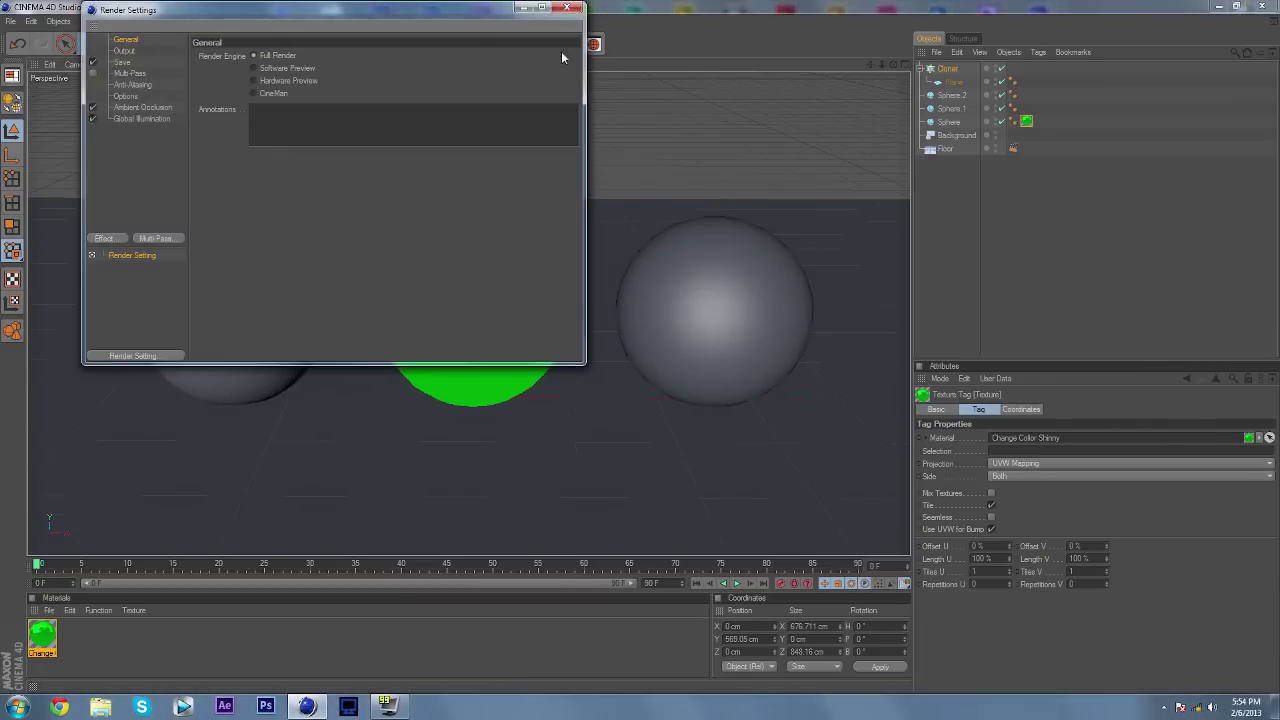
{"action": "left_click", "coordinate": [566, 9]}
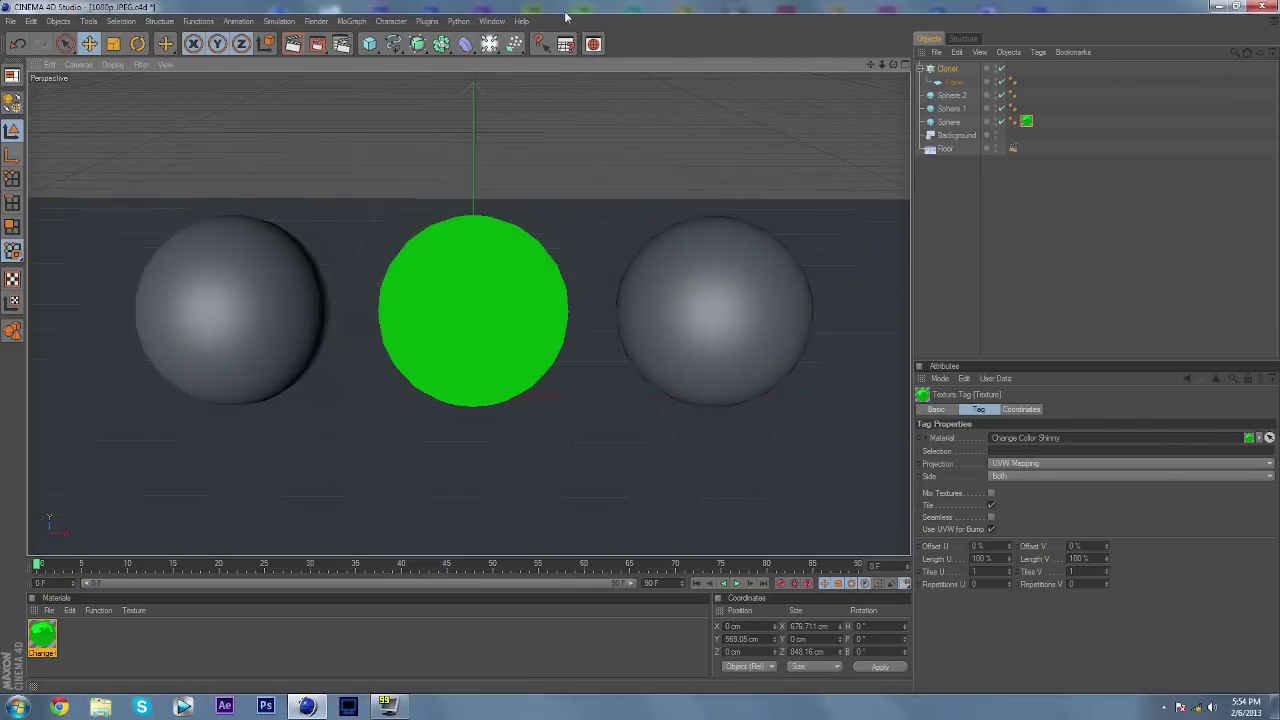
{"action": "left_click", "coordinate": [293, 44]}
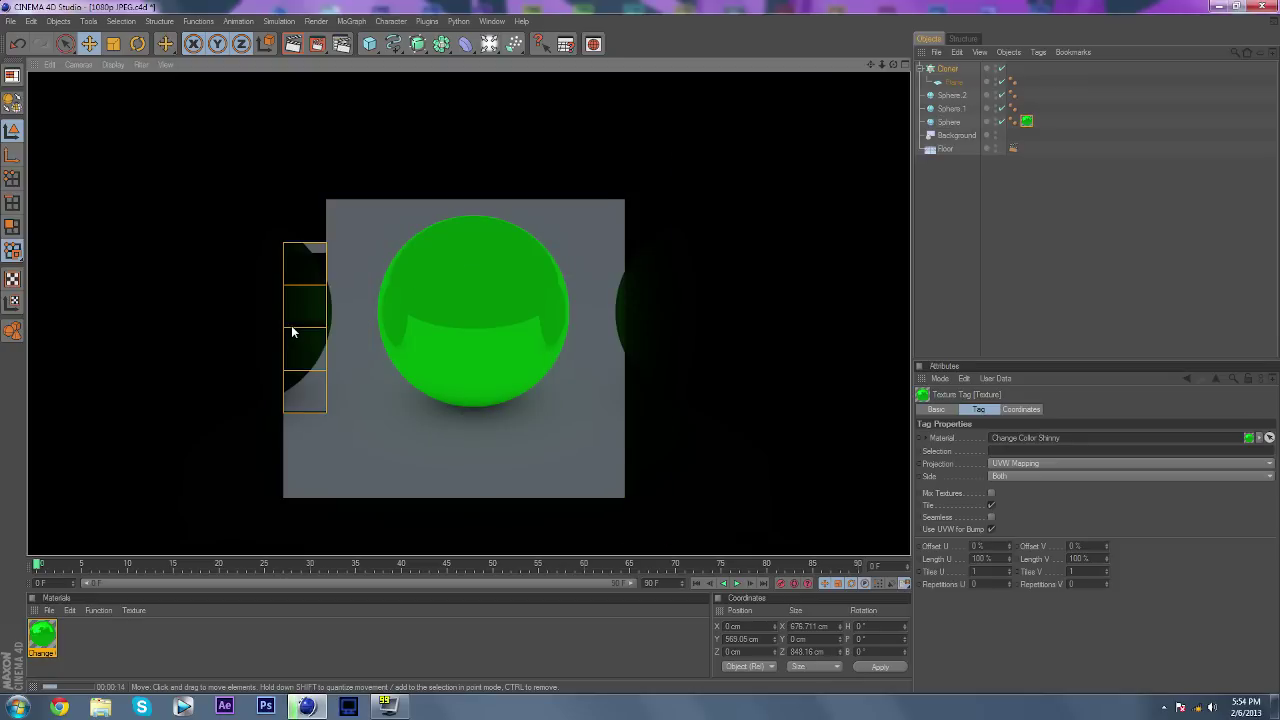
Lower the cloned planes above the spheres to a Y position of about 367 cm and render the active view
{"action": "scroll", "coordinate": [541, 290], "scroll_direction": "down", "scroll_amount": 8}
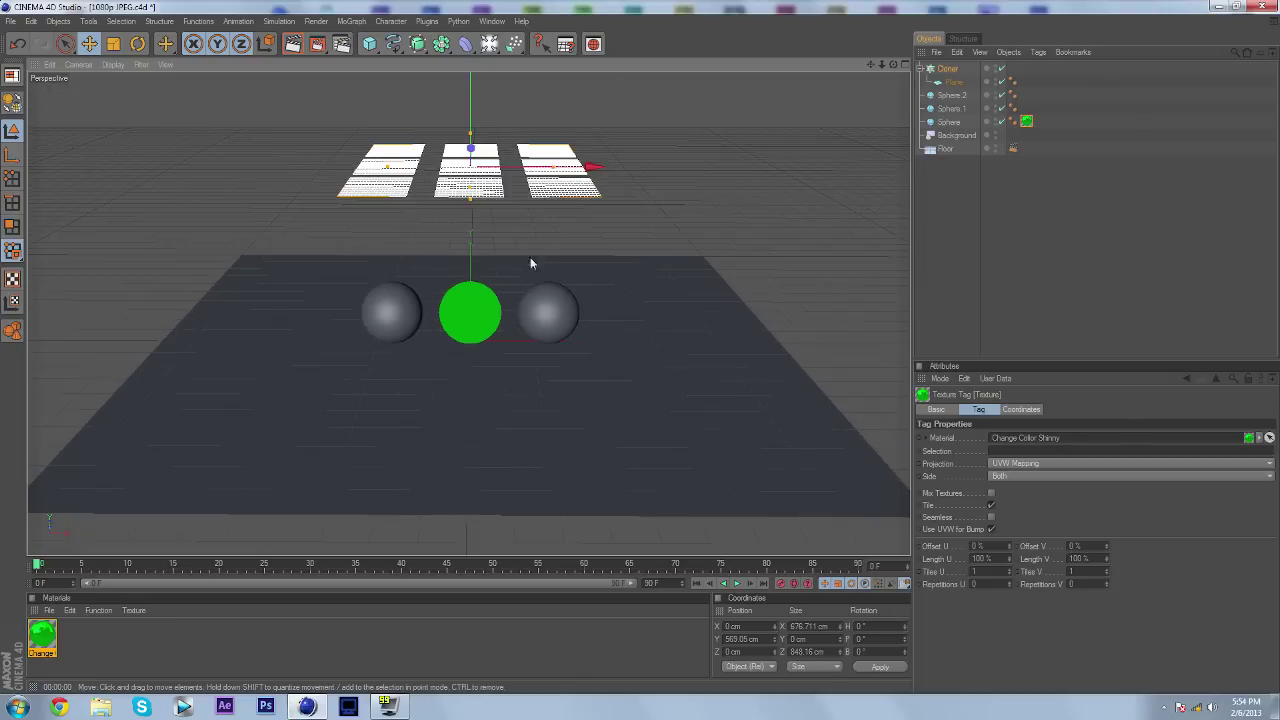
{"action": "left_click_drag", "start_coordinate": [450, 104], "coordinate": [456, 177]}
{"action": "scroll", "coordinate": [503, 253], "scroll_direction": "up", "scroll_amount": 8}
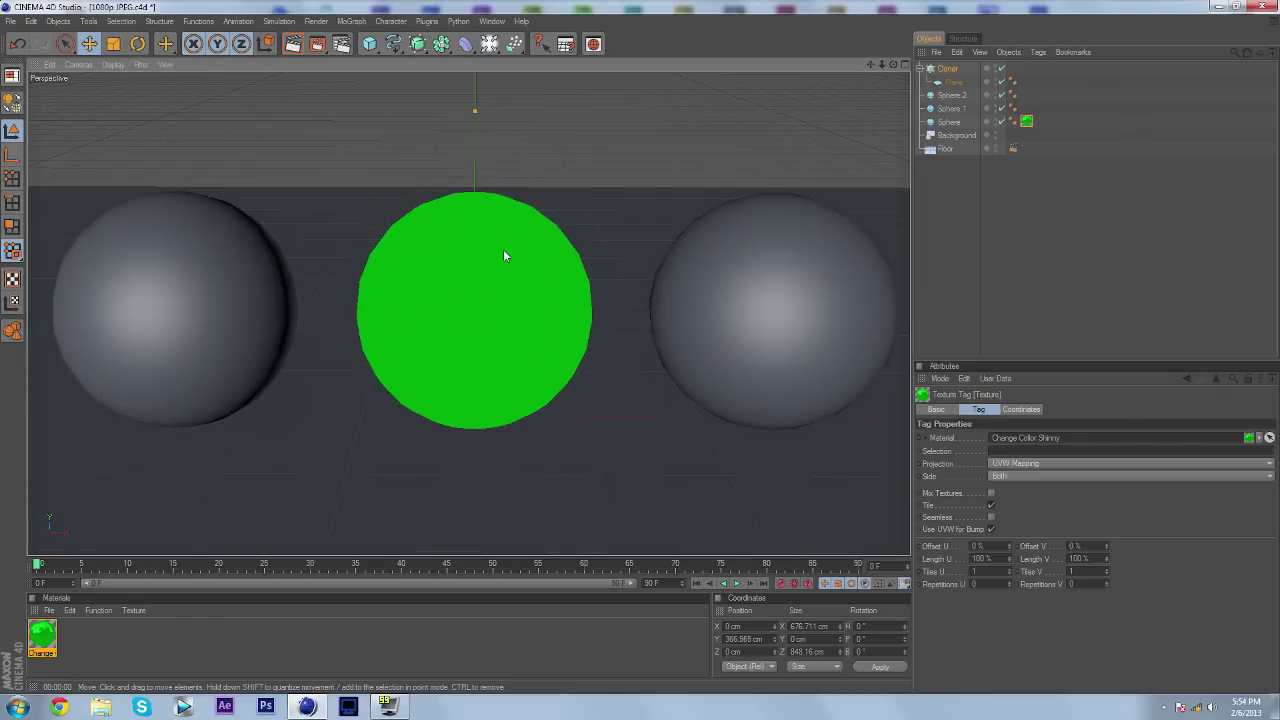
{"action": "left_click_drag", "start_coordinate": [894, 64], "coordinate": [894, 45]}
{"action": "left_click", "coordinate": [293, 44]}
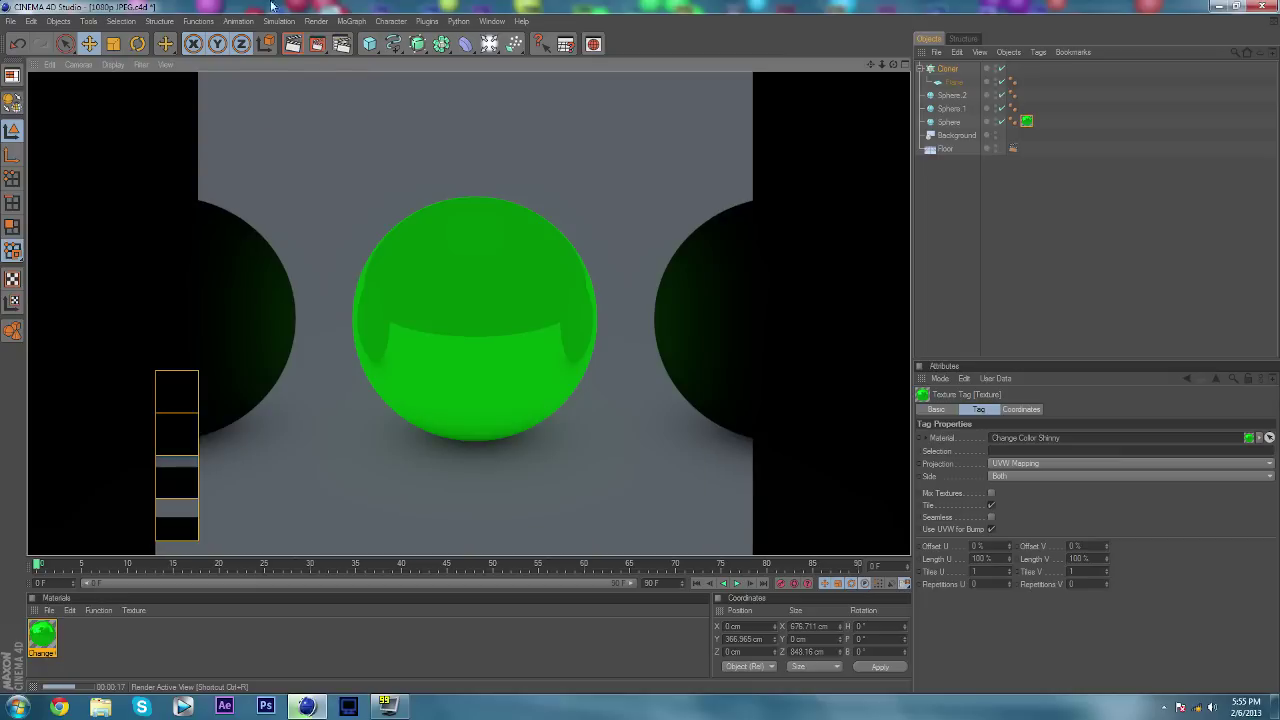
Create a new material, load the saved Lighting material from the Materials folder, and check its channel settings
{"action": "left_click", "coordinate": [386, 628]}
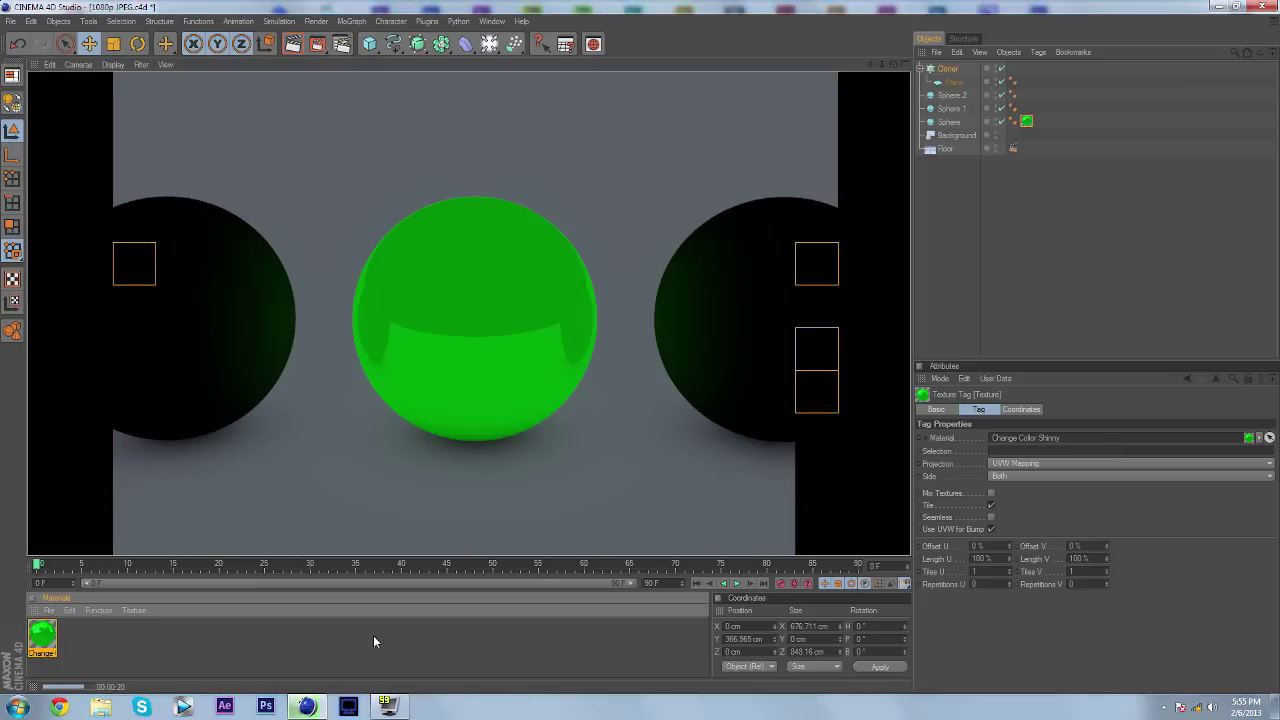
{"action": "double_click", "coordinate": [110, 630]}
{"action": "left_click", "coordinate": [46, 611]}
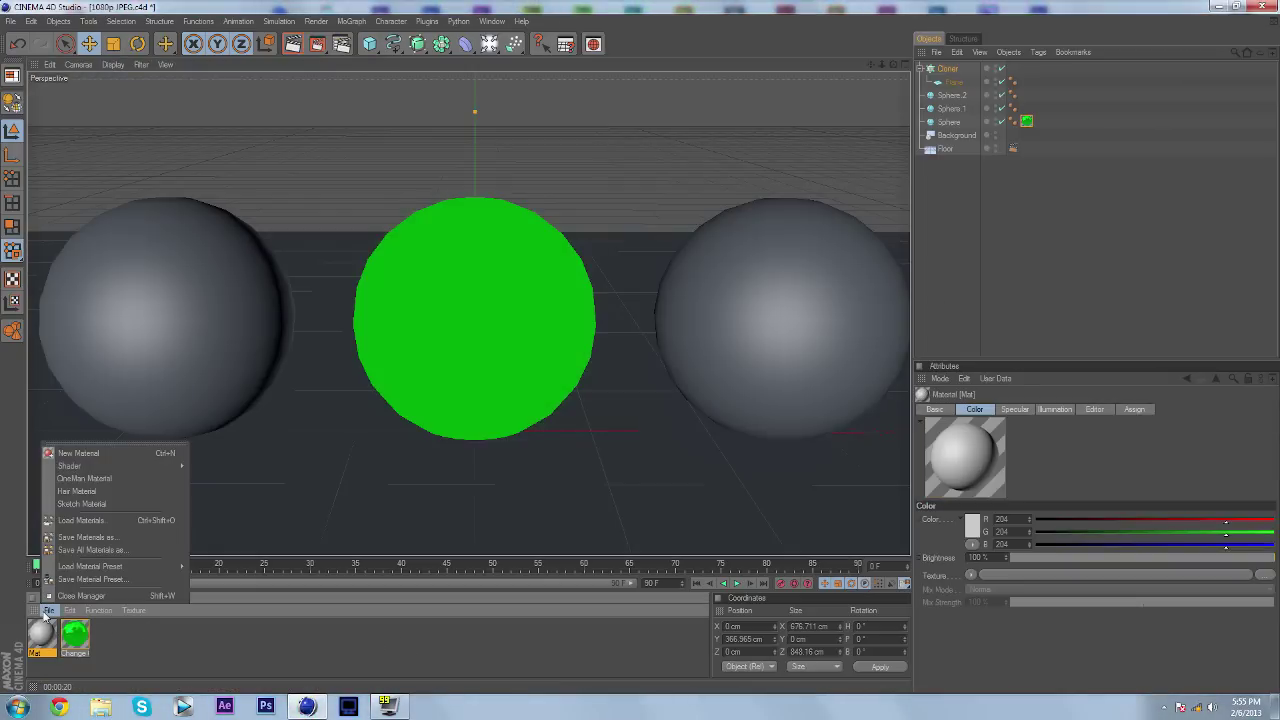
{"action": "left_click", "coordinate": [100, 520]}
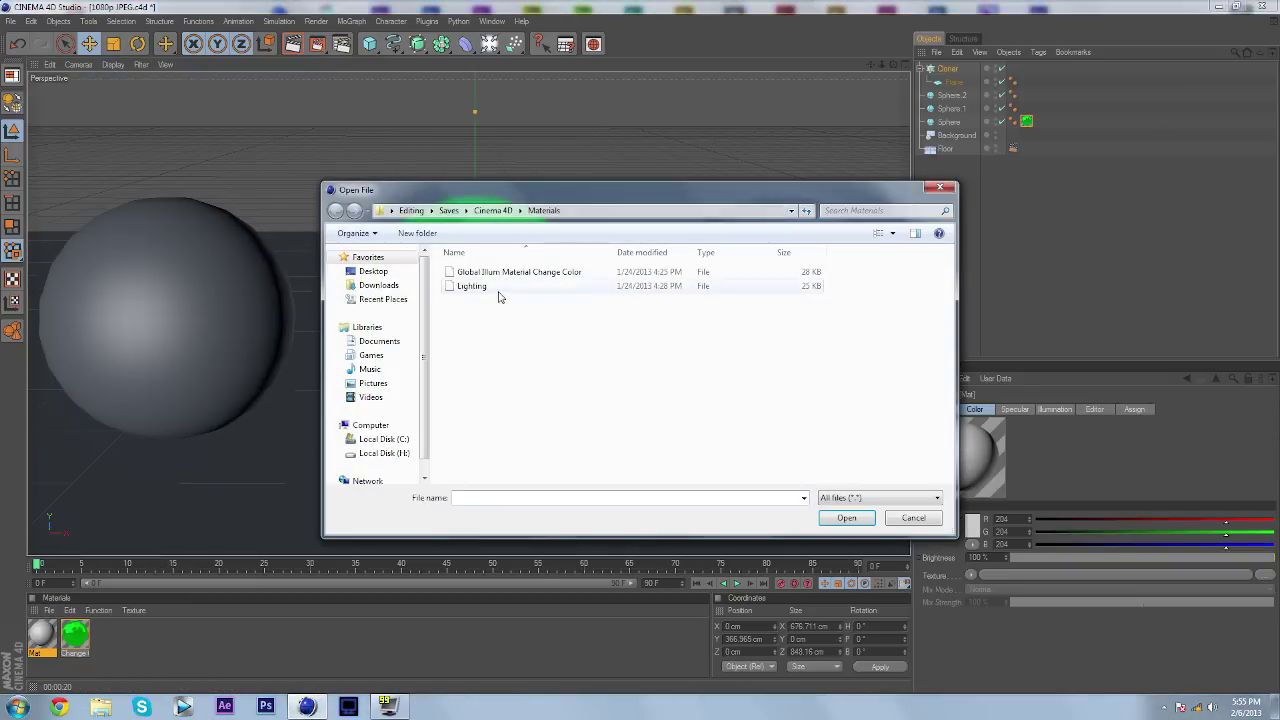
{"action": "double_click", "coordinate": [500, 291]}
{"action": "double_click", "coordinate": [43, 634]}
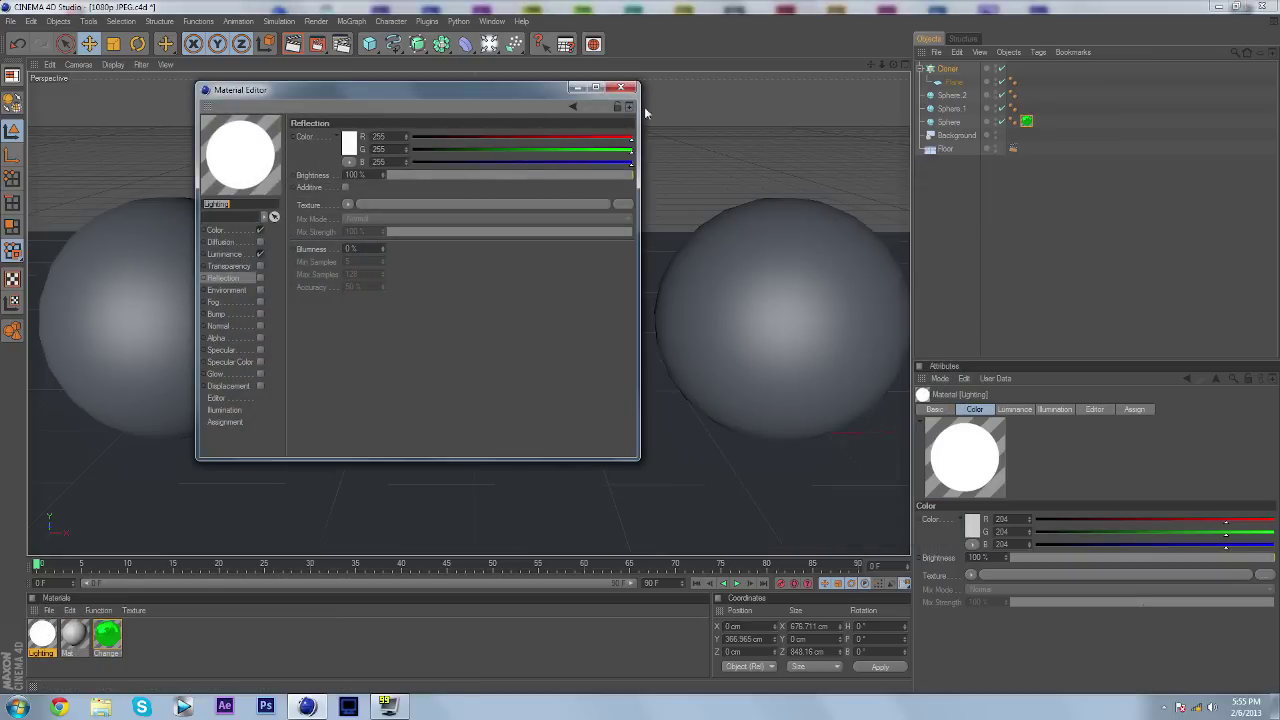
{"action": "left_click", "coordinate": [621, 87]}
Turn off Specular and turn on Luminance in the new Mat material, and delete that material
{"action": "double_click", "coordinate": [74, 634]}
{"action": "left_click", "coordinate": [260, 350]}
{"action": "left_click", "coordinate": [260, 254]}
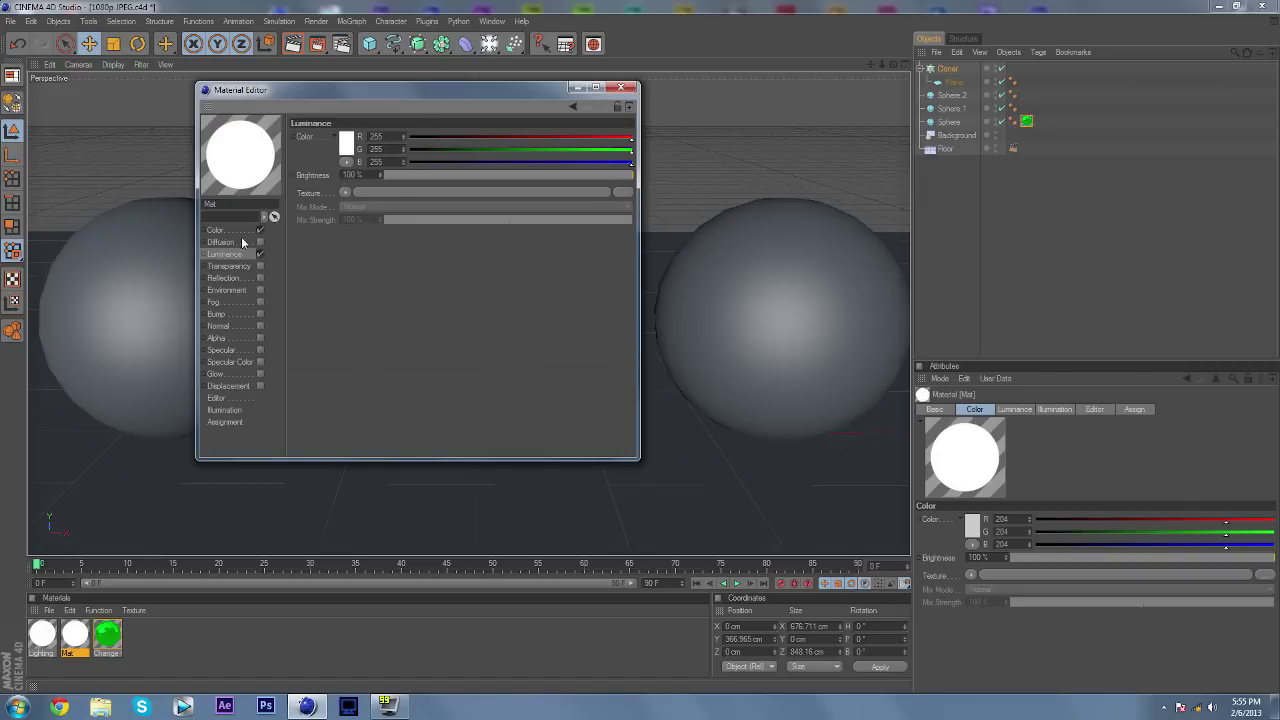
{"action": "left_click", "coordinate": [254, 256]}
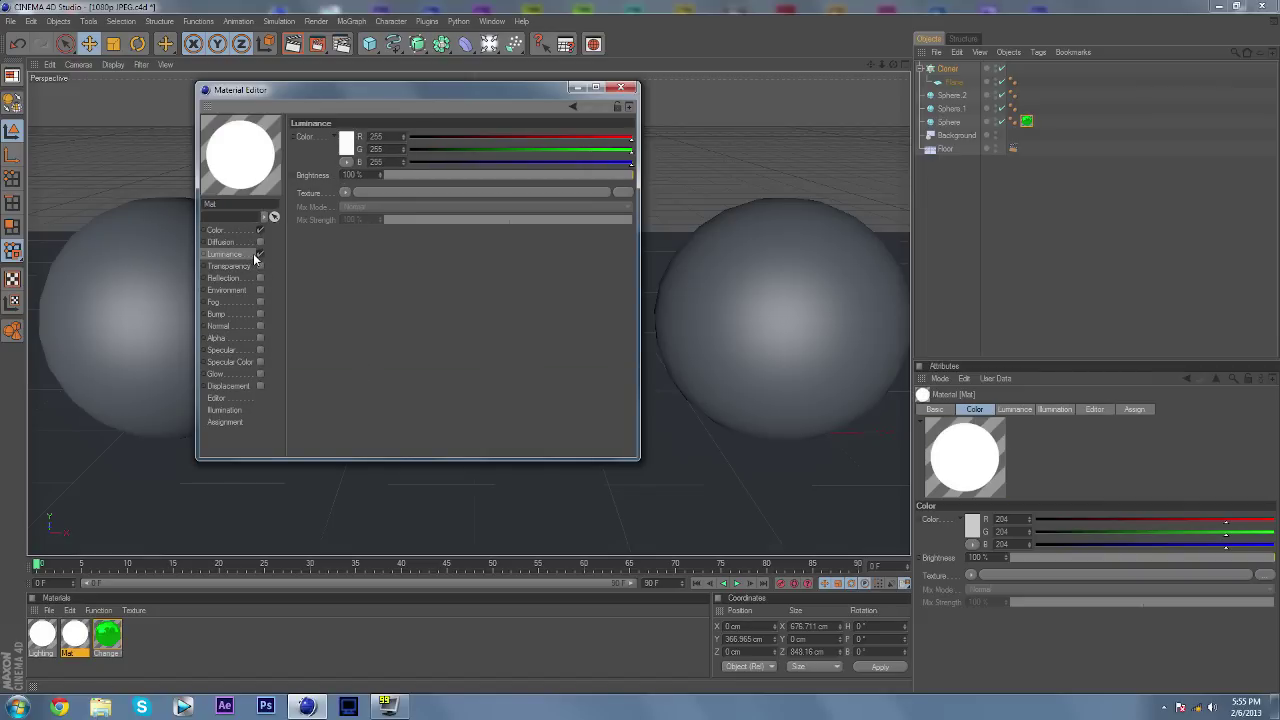
{"action": "left_click", "coordinate": [620, 88]}
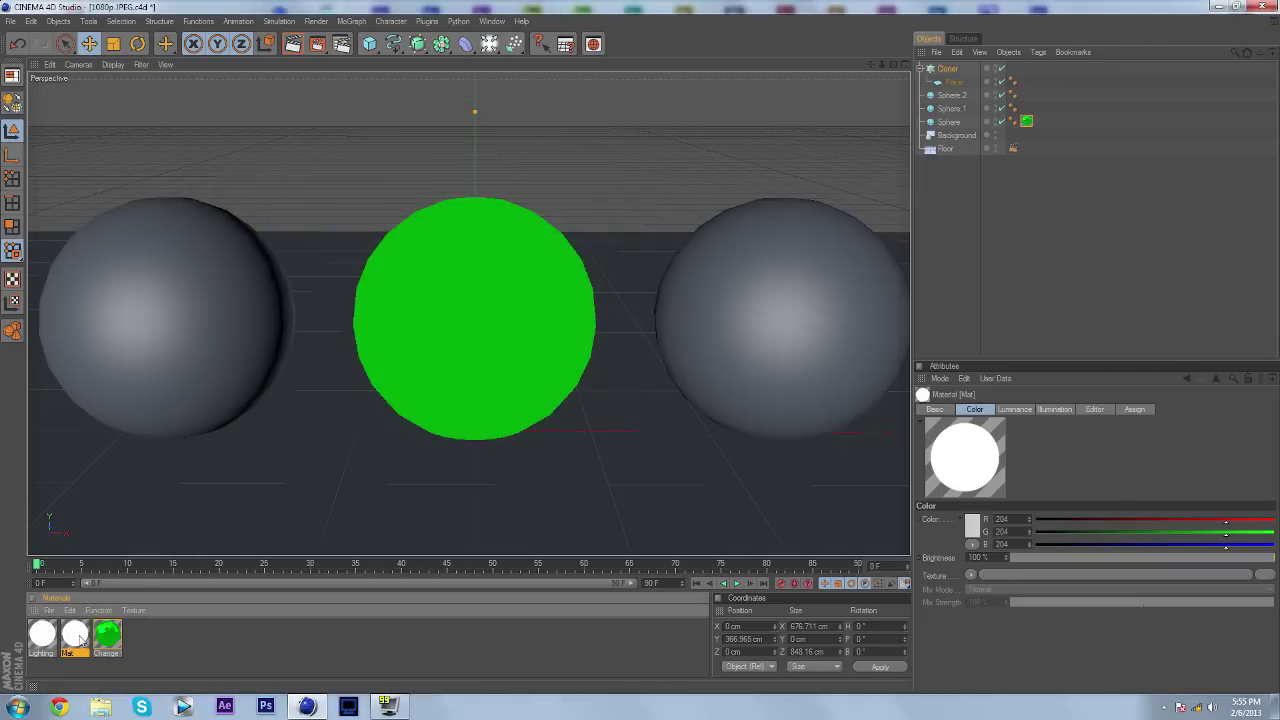
{"action": "key", "text": "Delete"}
Try applying the white Lighting material to the cloned overhead planes
{"action": "scroll", "coordinate": [349, 466], "scroll_direction": "down", "scroll_amount": 3}
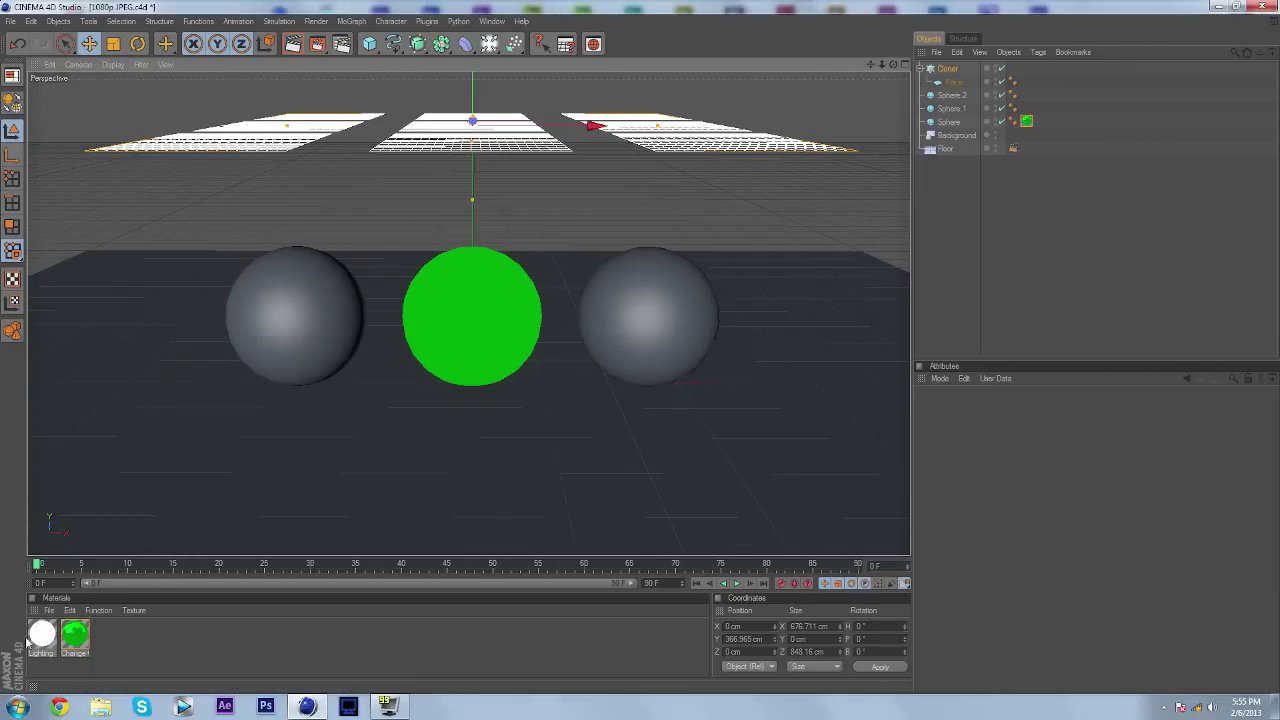
{"action": "left_click_drag", "start_coordinate": [286, 134], "coordinate": [288, 136]}
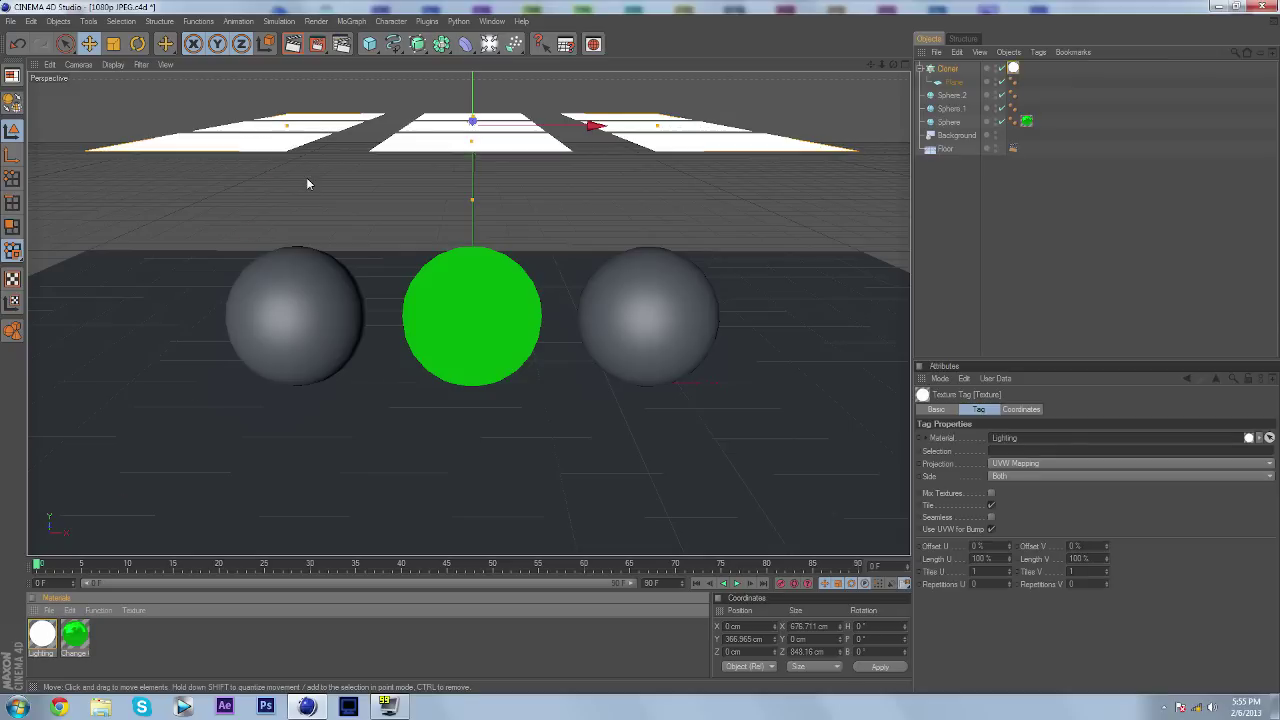
{"action": "scroll", "coordinate": [444, 327], "scroll_direction": "down", "scroll_amount": 3}
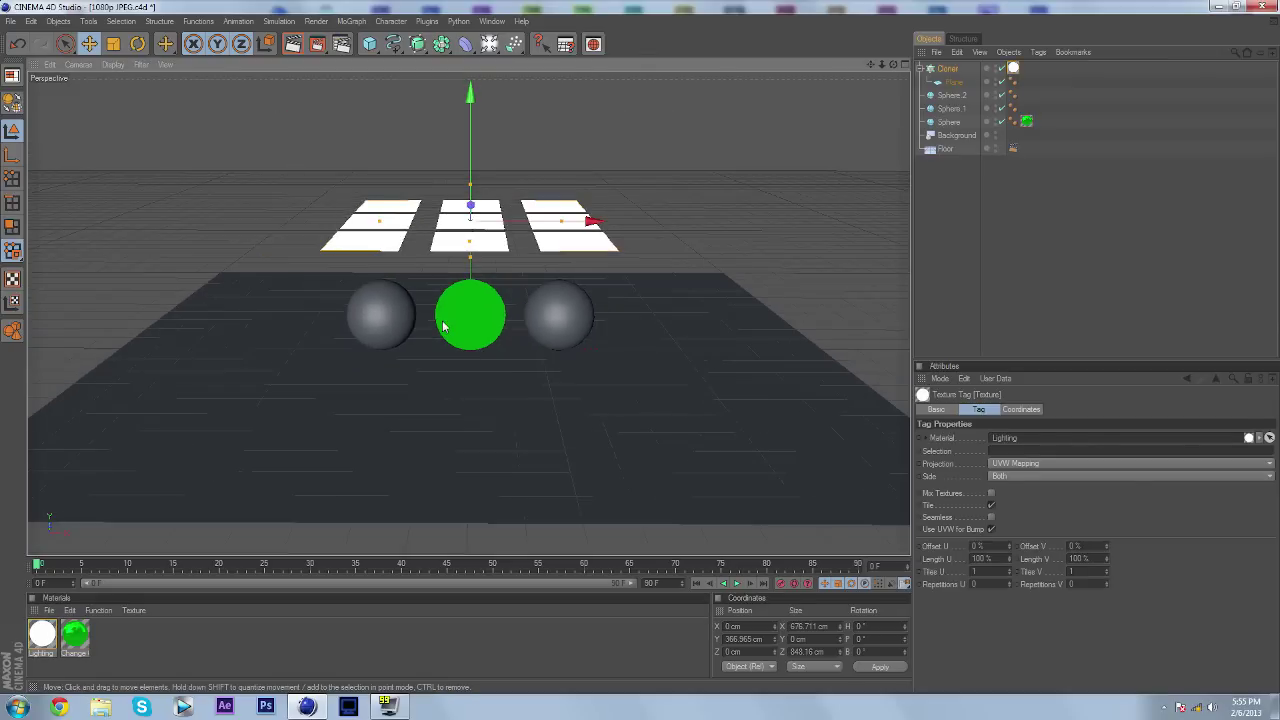
{"action": "key", "text": "ctrl+z"}
Apply the Lighting material to the Cloner that holds the overhead planes
{"action": "left_click", "coordinate": [962, 238]}
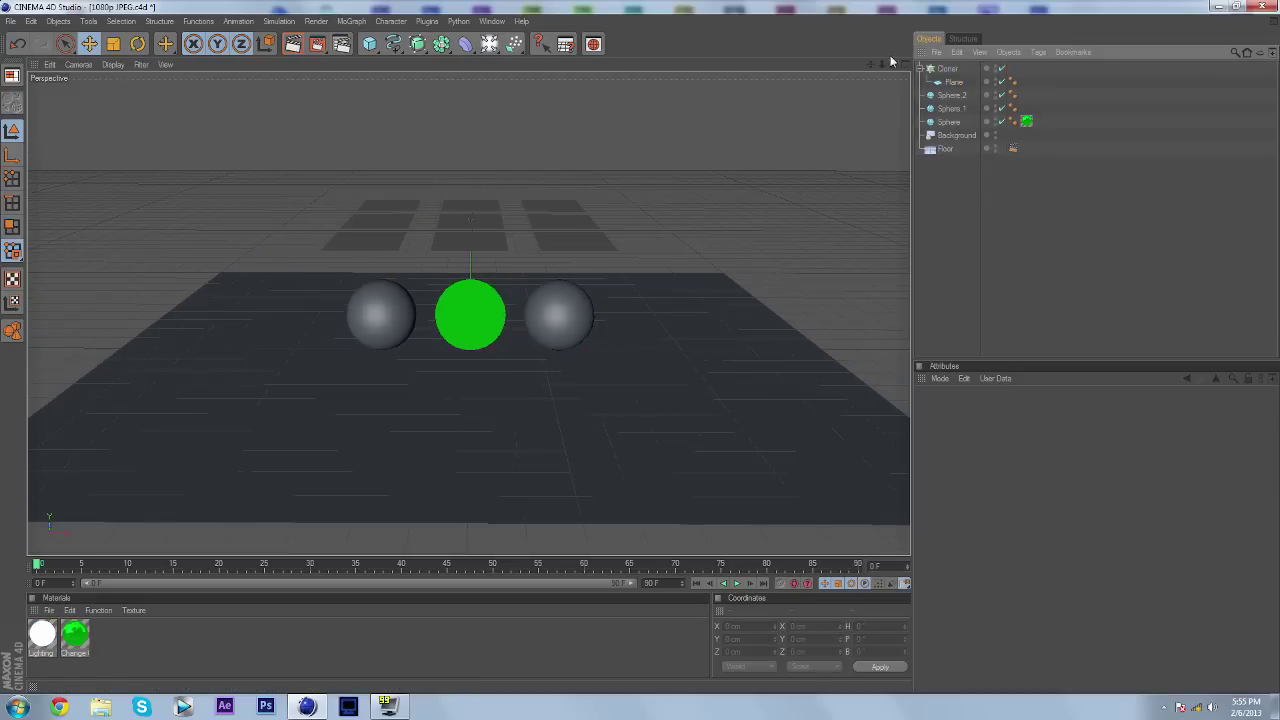
{"action": "left_click_drag", "start_coordinate": [893, 64], "coordinate": [893, 30]}
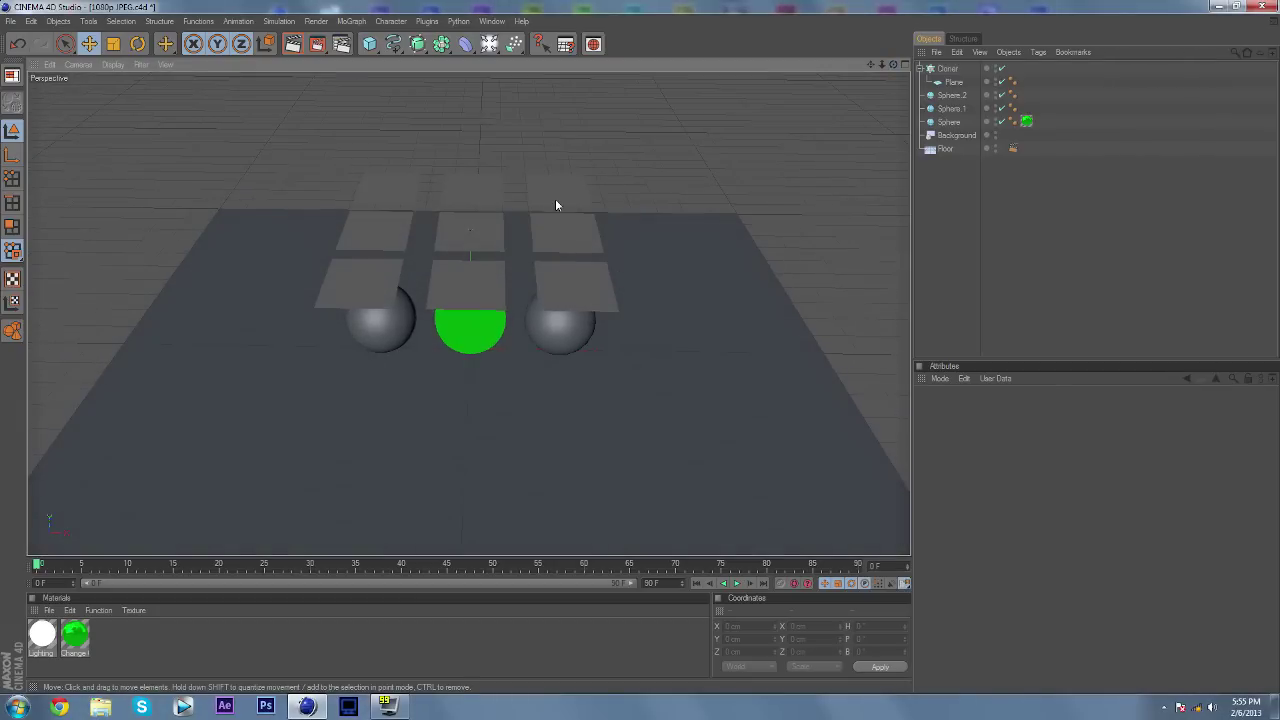
{"action": "left_click", "coordinate": [566, 231]}
{"action": "left_click", "coordinate": [771, 200]}
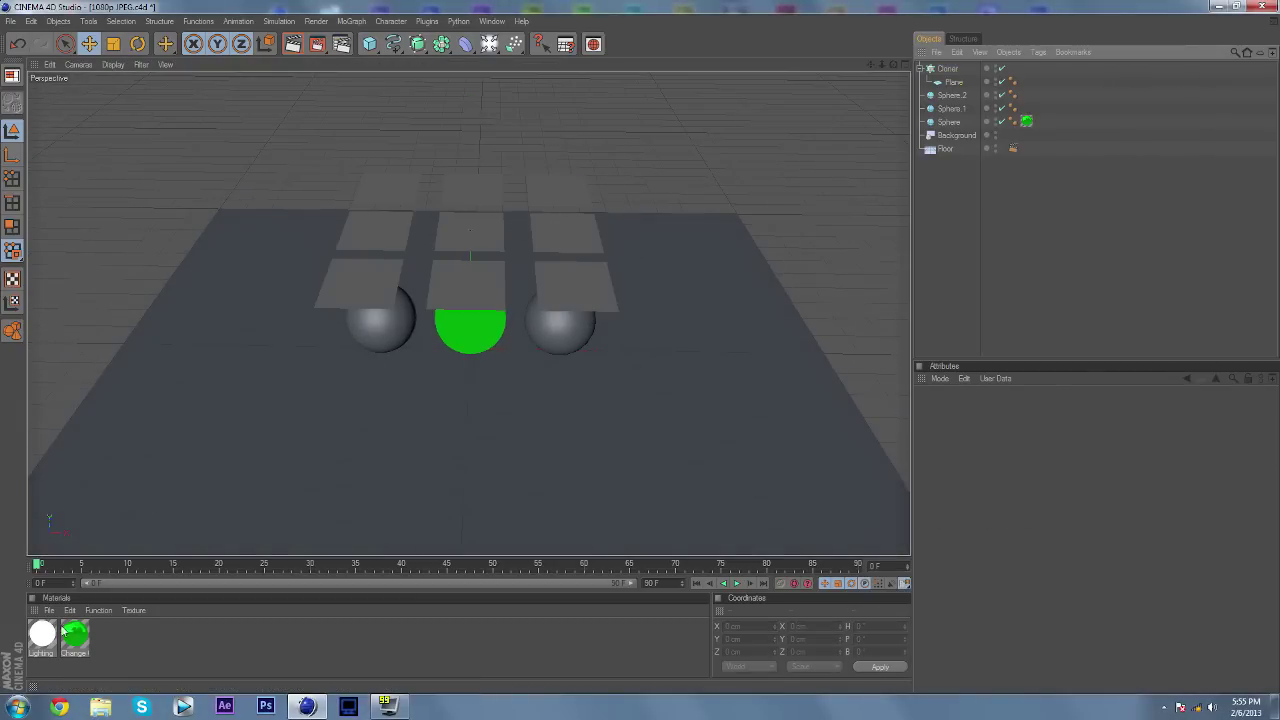
{"action": "left_click_drag", "start_coordinate": [75, 633], "coordinate": [804, 87]}
{"action": "left_click_drag", "start_coordinate": [949, 71], "coordinate": [894, 25]}
{"action": "scroll", "coordinate": [200, 413], "scroll_direction": "up", "scroll_amount": 6}
{"action": "scroll", "coordinate": [642, 278], "scroll_direction": "up", "scroll_amount": 5}
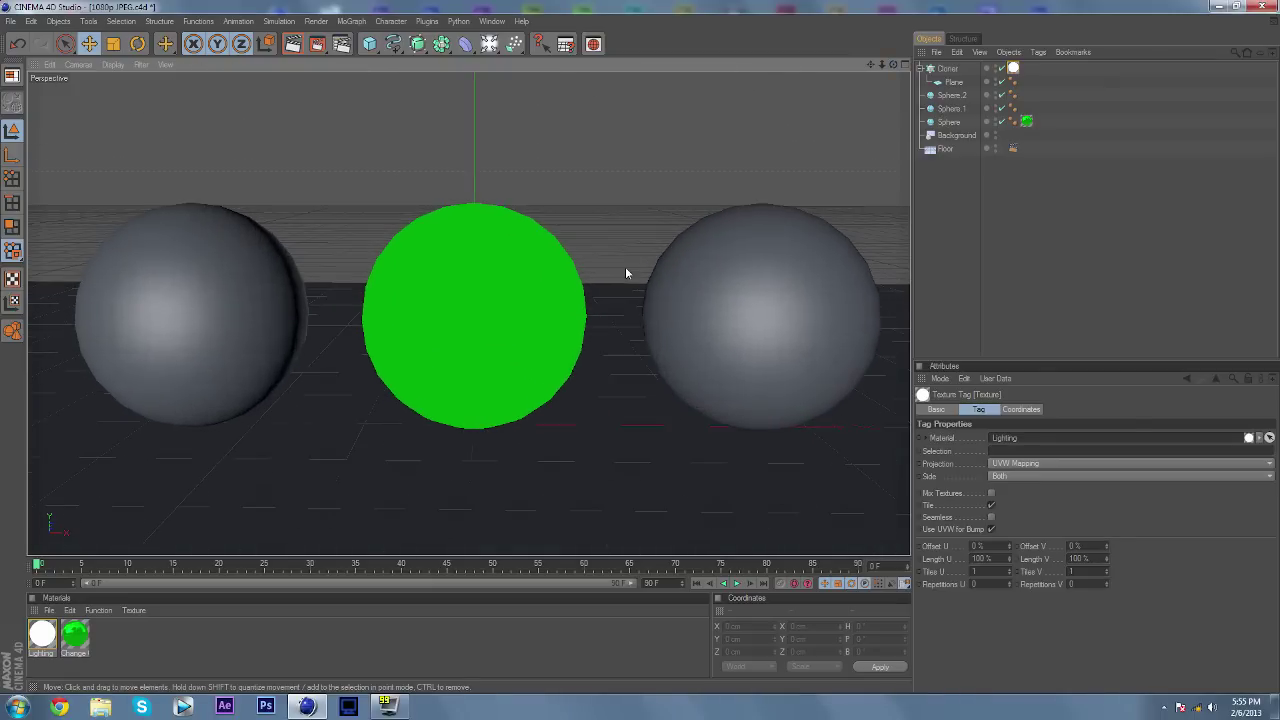
{"action": "left_click", "coordinate": [310, 46]}
{"action": "left_click", "coordinate": [559, 10]}
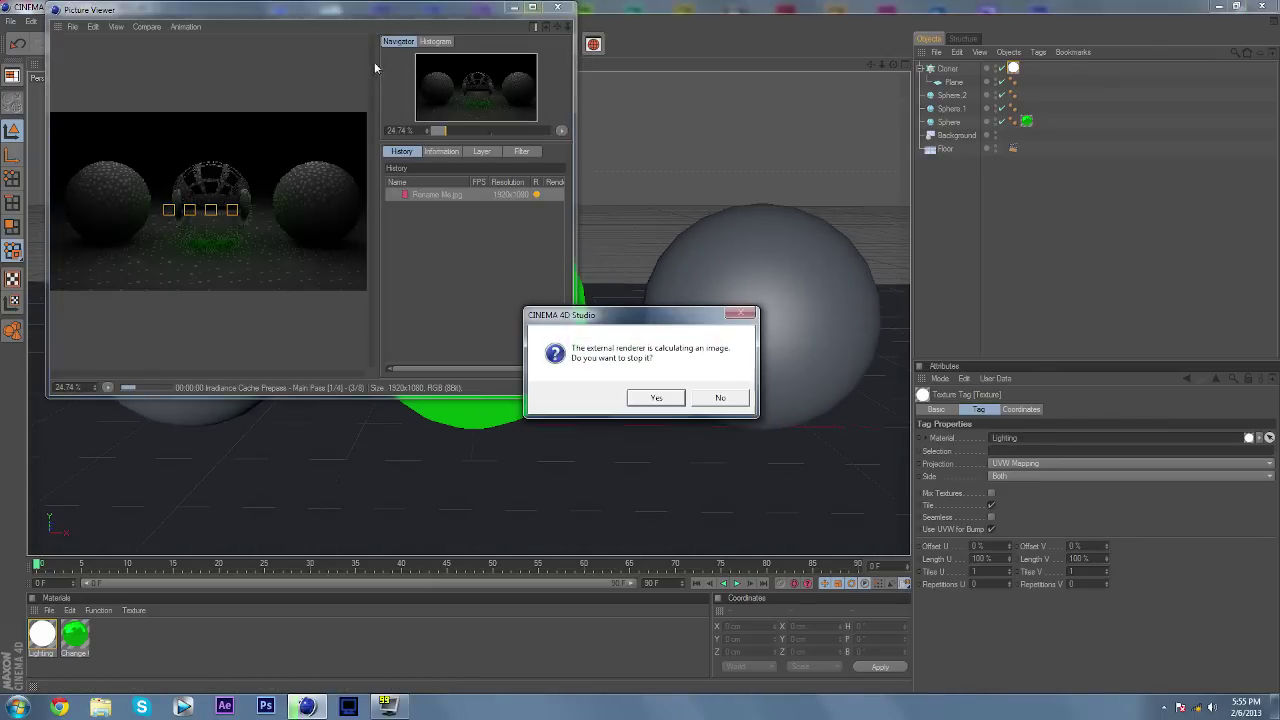
{"action": "left_click", "coordinate": [656, 398]}
Render the active view and raise the cloned planes to a Y position of about 433 cm
{"action": "left_click", "coordinate": [293, 44]}
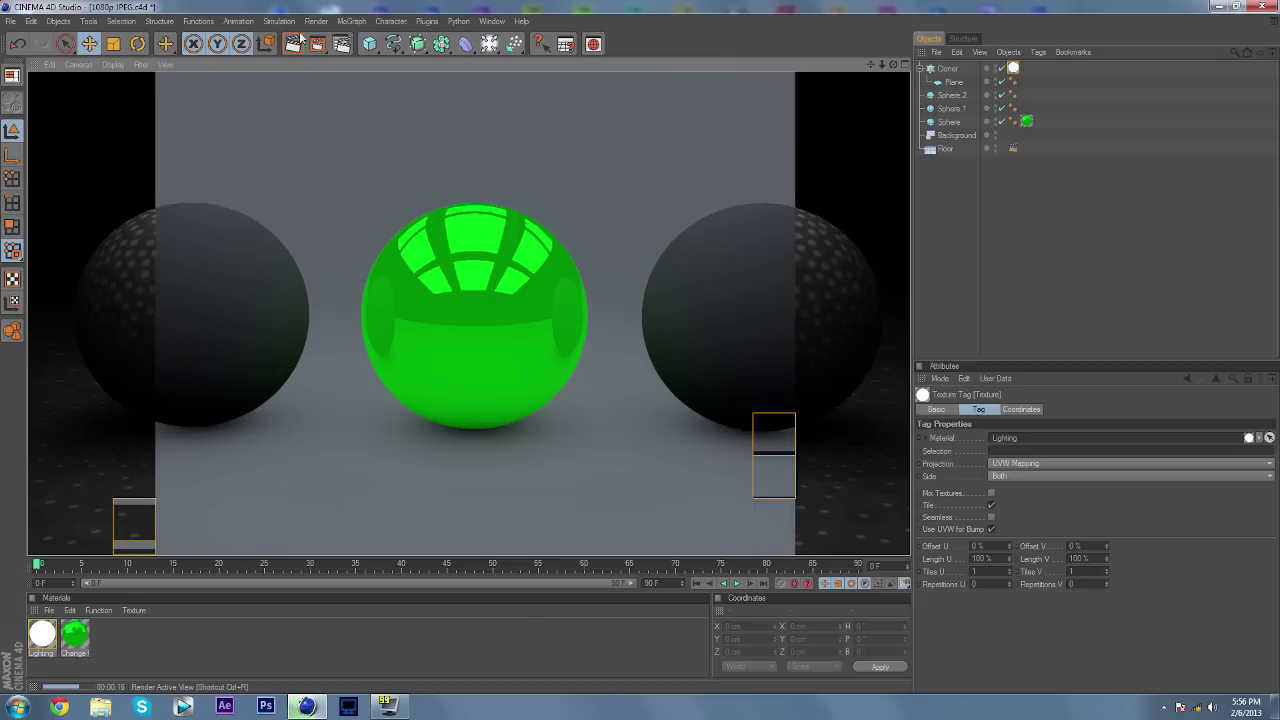
{"action": "scroll", "coordinate": [592, 292], "scroll_direction": "down", "scroll_amount": 5}
{"action": "scroll", "coordinate": [503, 376], "scroll_direction": "up", "scroll_amount": 1}
{"action": "scroll", "coordinate": [493, 184], "scroll_direction": "down", "scroll_amount": 4}
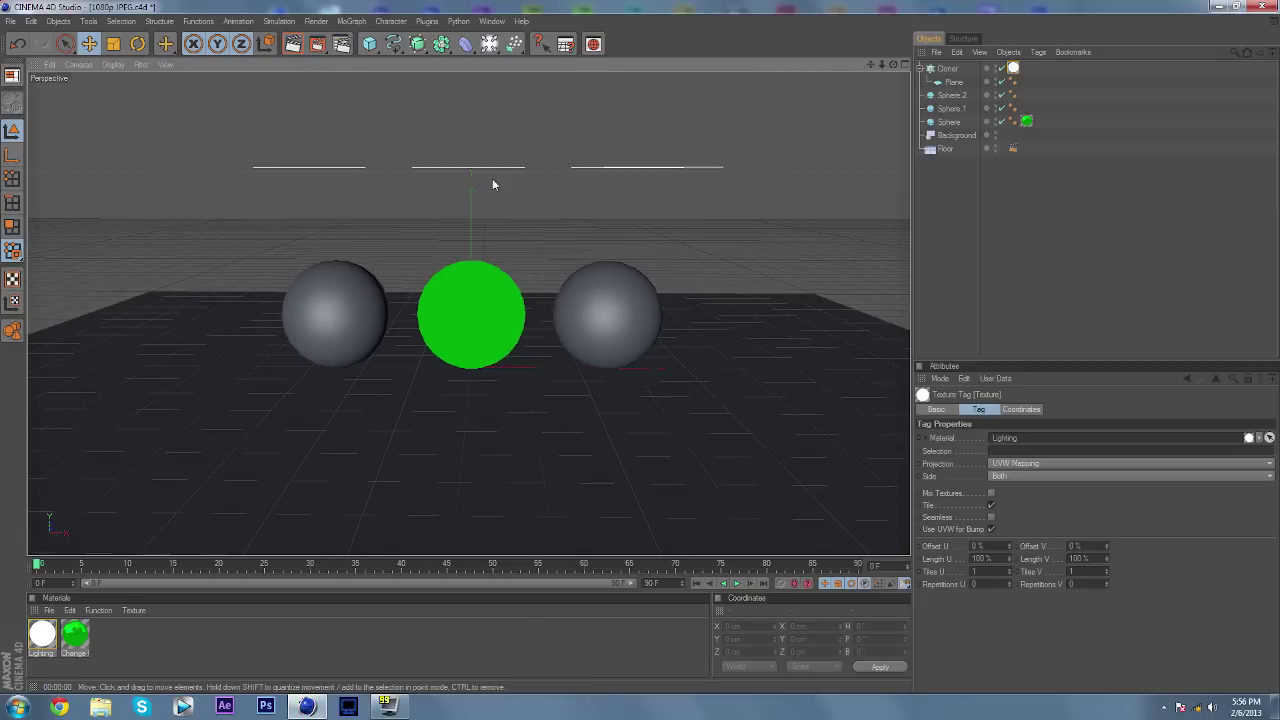
{"action": "left_click", "coordinate": [492, 168]}
{"action": "left_click_drag", "start_coordinate": [474, 101], "coordinate": [474, 65]}
{"action": "scroll", "coordinate": [491, 322], "scroll_direction": "up", "scroll_amount": 3}
Duplicate the green Change Color Shinny material, place the copy after Lighting, and discard the blank new Mat material
{"action": "double_click", "coordinate": [128, 640]}
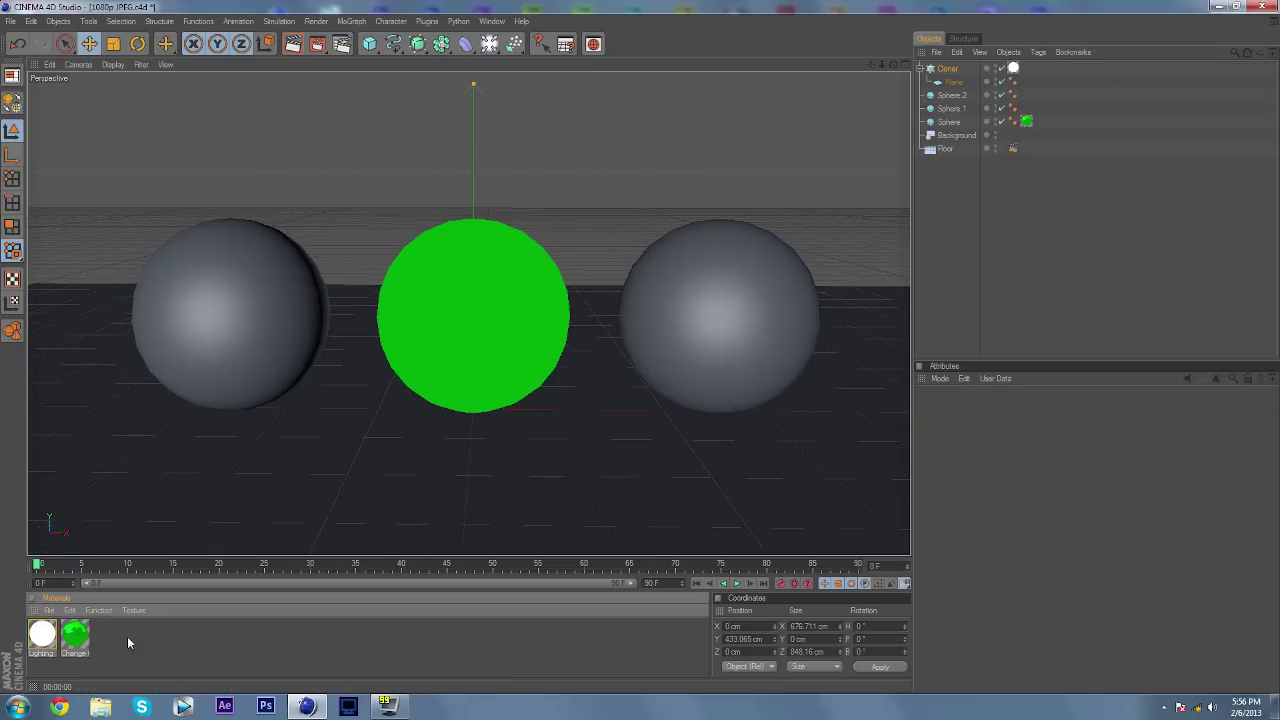
{"action": "left_click", "coordinate": [107, 636]}
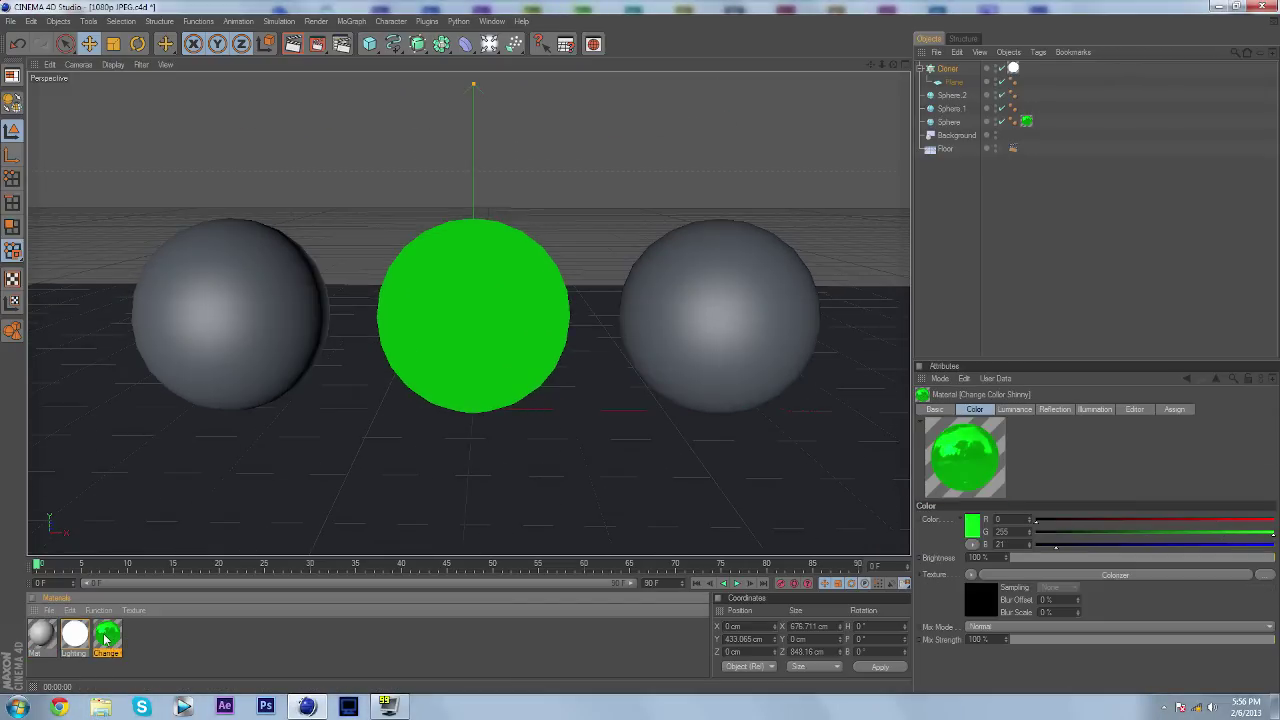
{"action": "key", "text": "ctrl+c"}
{"action": "key", "text": "ctrl+v"}
{"action": "left_click", "coordinate": [79, 640]}
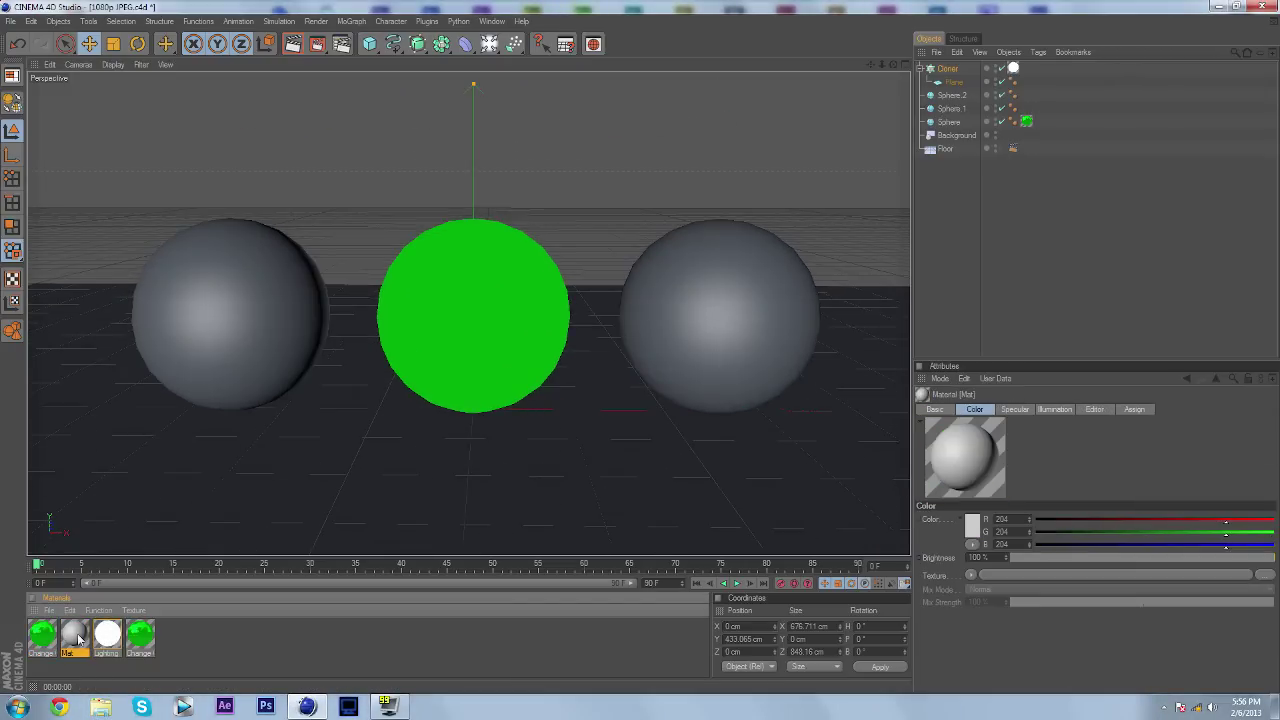
{"action": "key", "text": "Delete"}
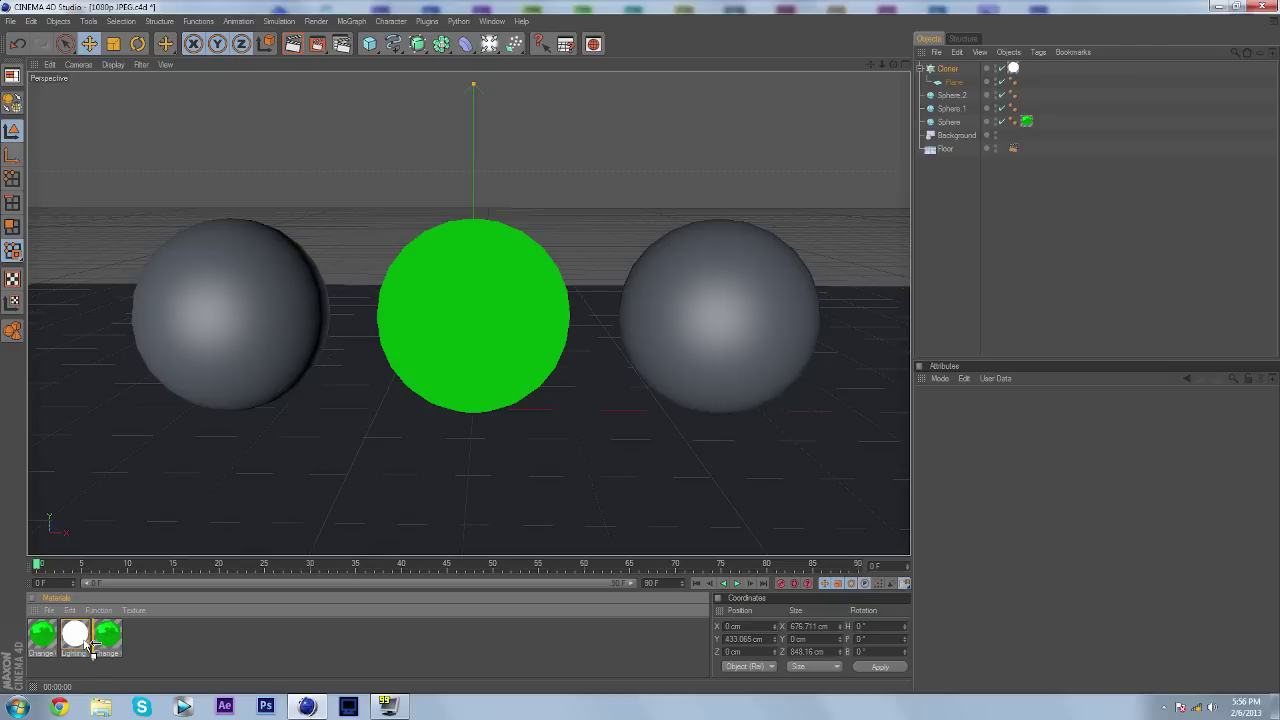
{"action": "left_click_drag", "start_coordinate": [93, 645], "coordinate": [92, 645]}
Set the Color channel of the duplicated Change Color Shinny material to dark gray, RGB 52, 52, 52
{"action": "double_click", "coordinate": [84, 641]}
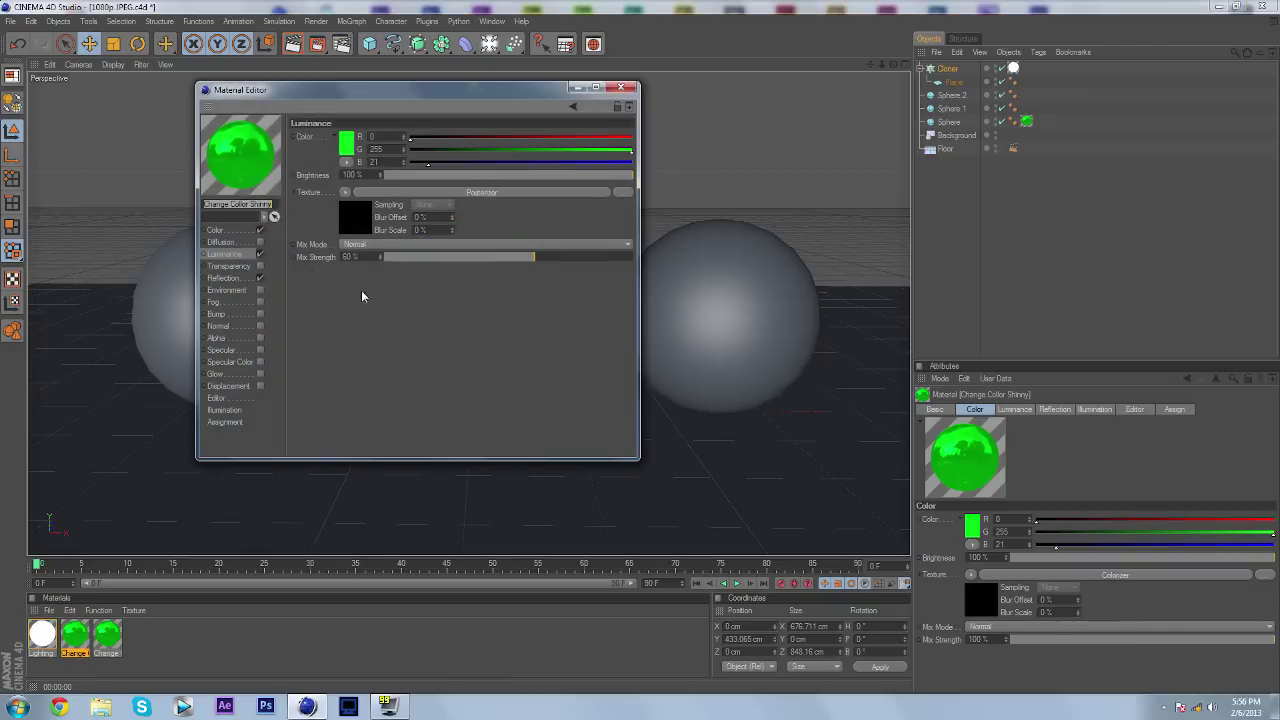
{"action": "left_click", "coordinate": [235, 231]}
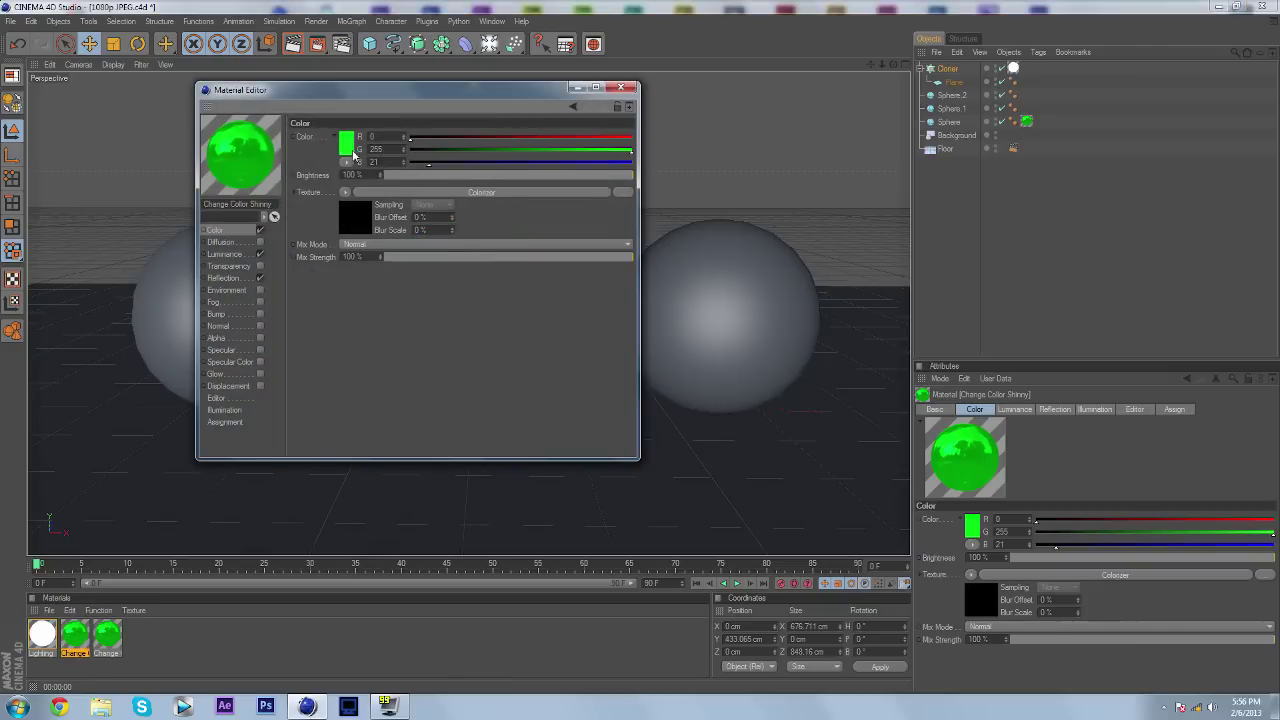
{"action": "left_click", "coordinate": [352, 148]}
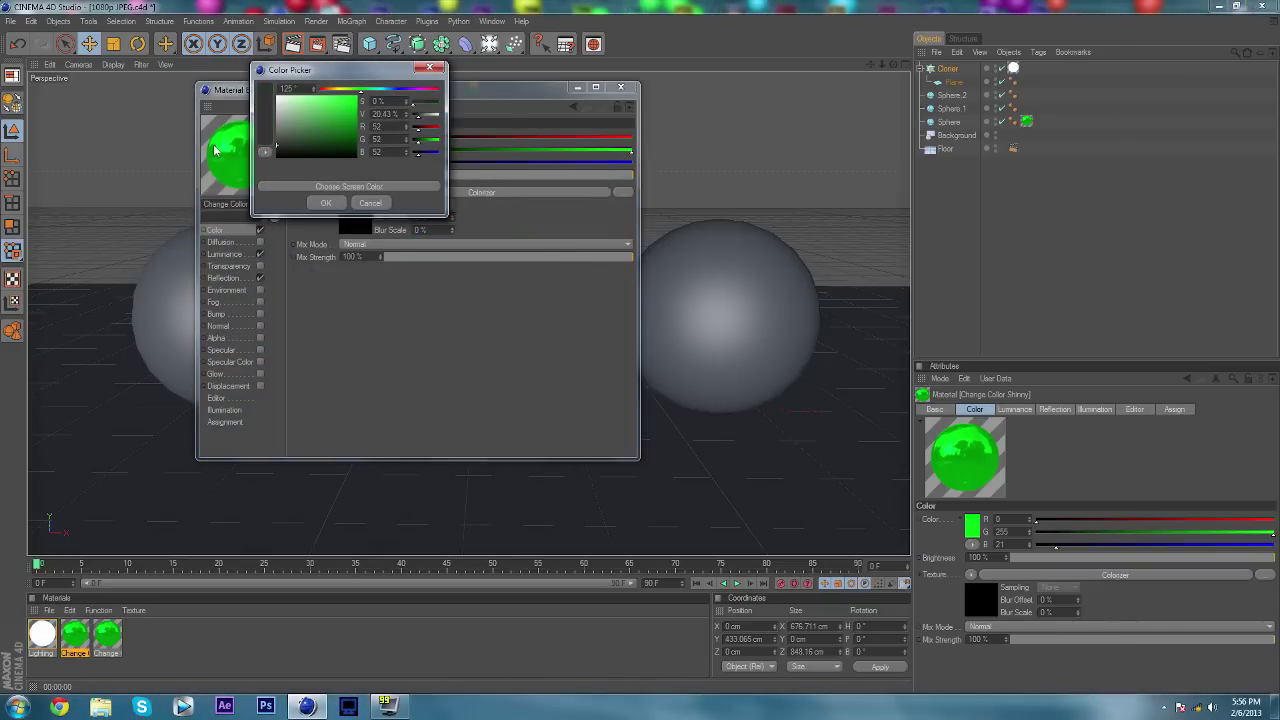
{"action": "left_click", "coordinate": [315, 204]}
Set the duplicated material's Luminance color to dark gray, RGB 52, 52, 52
{"action": "left_click", "coordinate": [230, 256]}
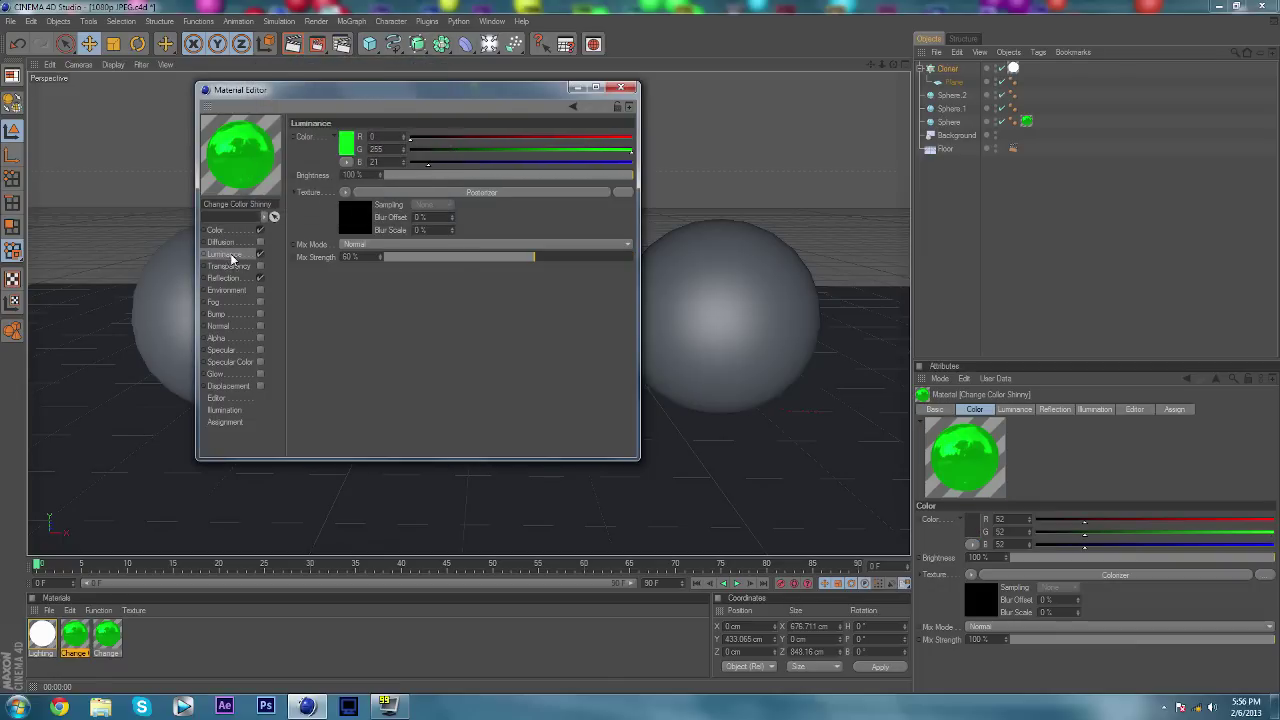
{"action": "left_click", "coordinate": [347, 138]}
{"action": "left_click", "coordinate": [346, 132]}
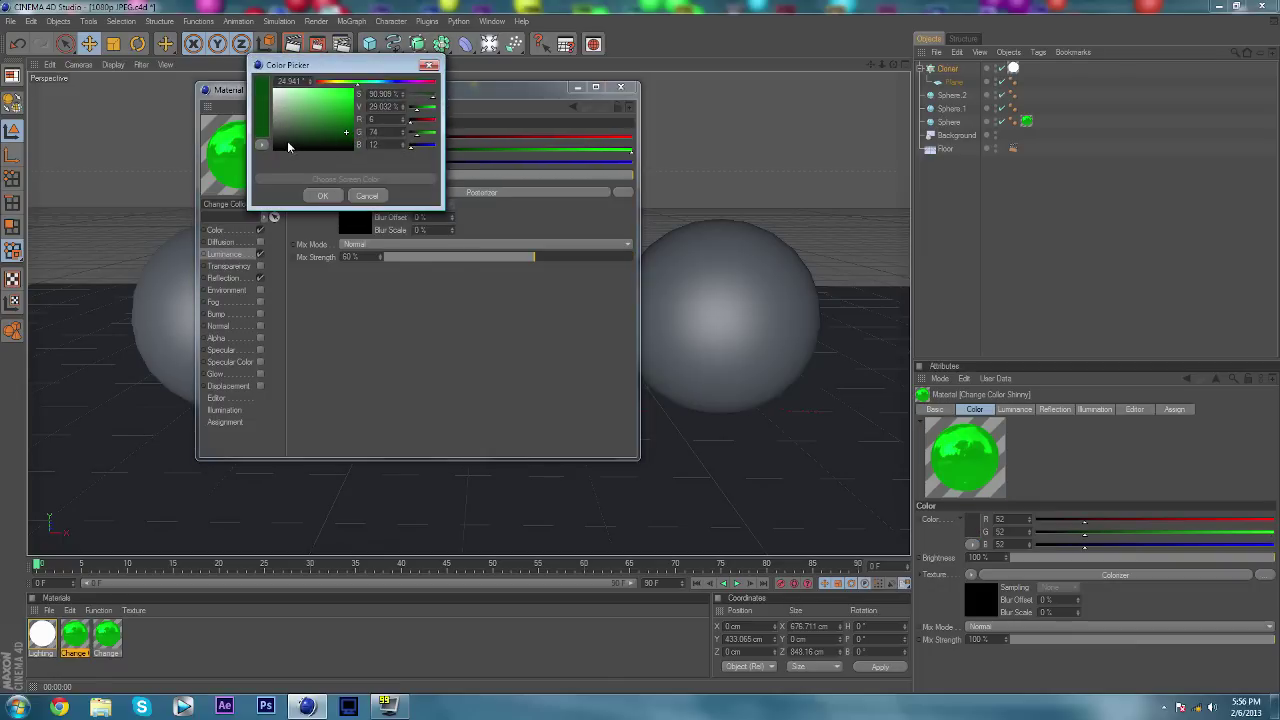
{"action": "left_click", "coordinate": [333, 168]}
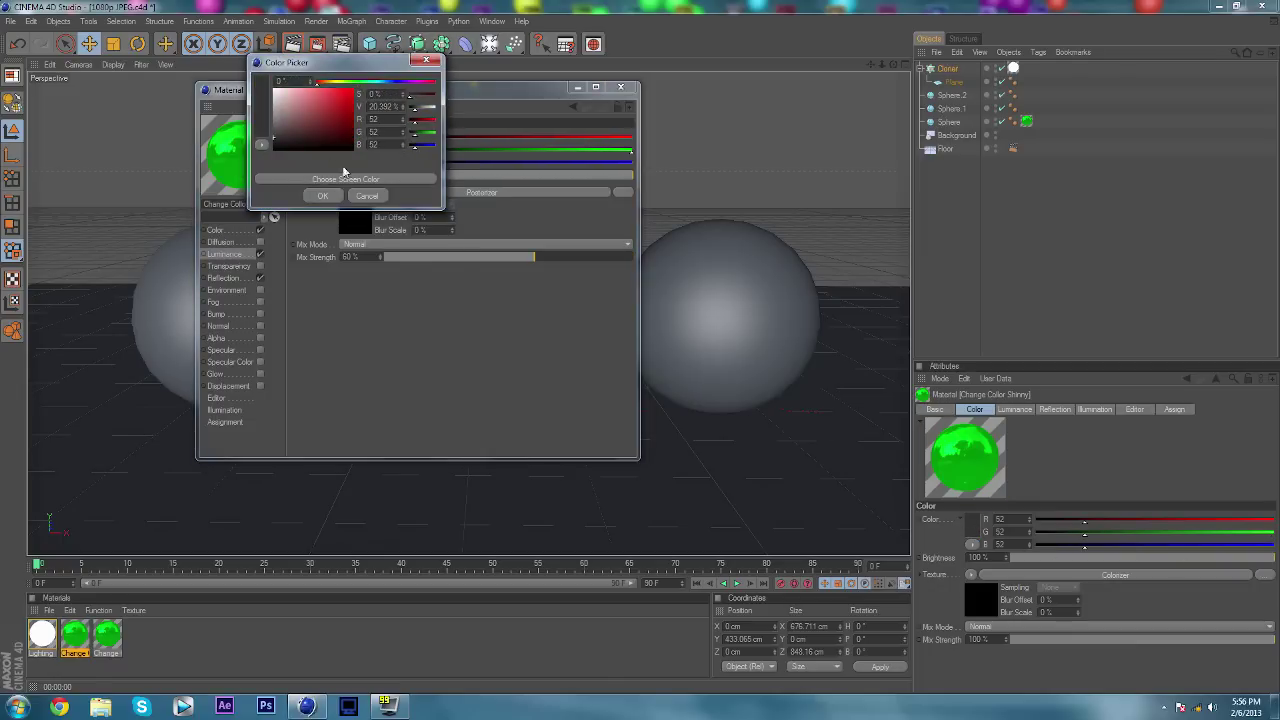
{"action": "left_click", "coordinate": [330, 197]}
Set the duplicated material's Reflection color to dark gray, RGB 52, 52, 52, and close the material editor
{"action": "left_click", "coordinate": [240, 278]}
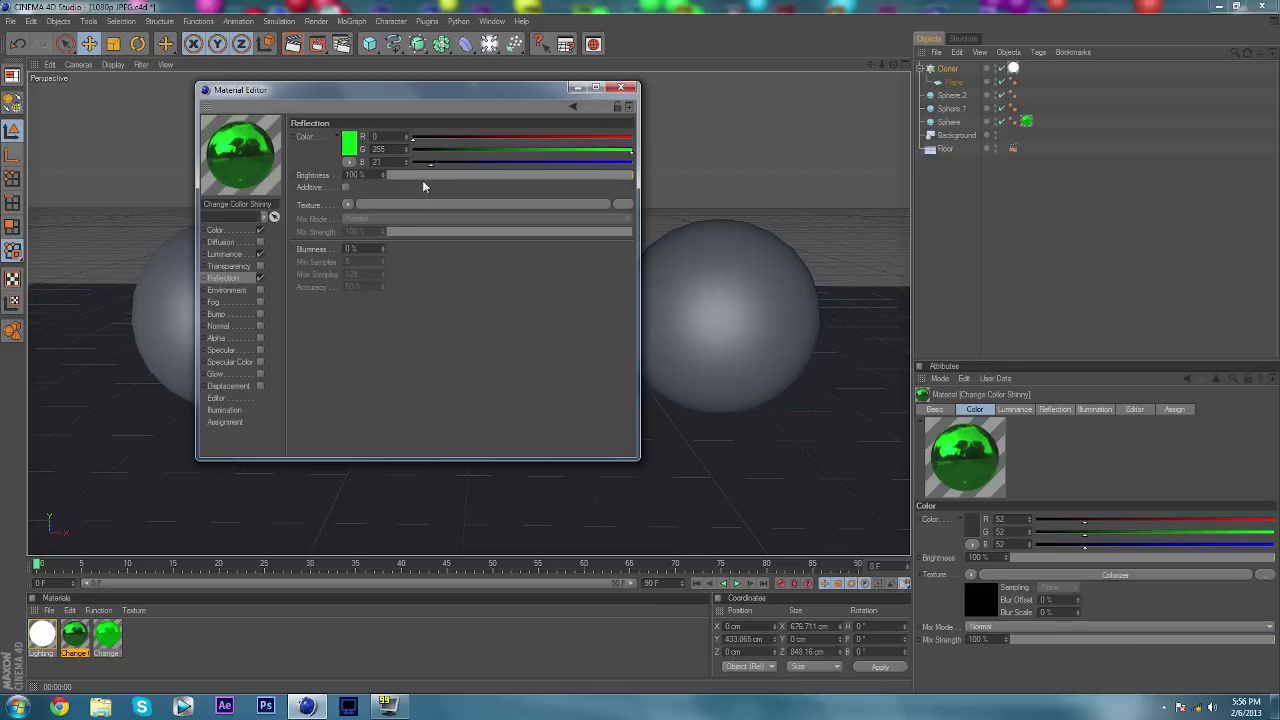
{"action": "left_click", "coordinate": [350, 137]}
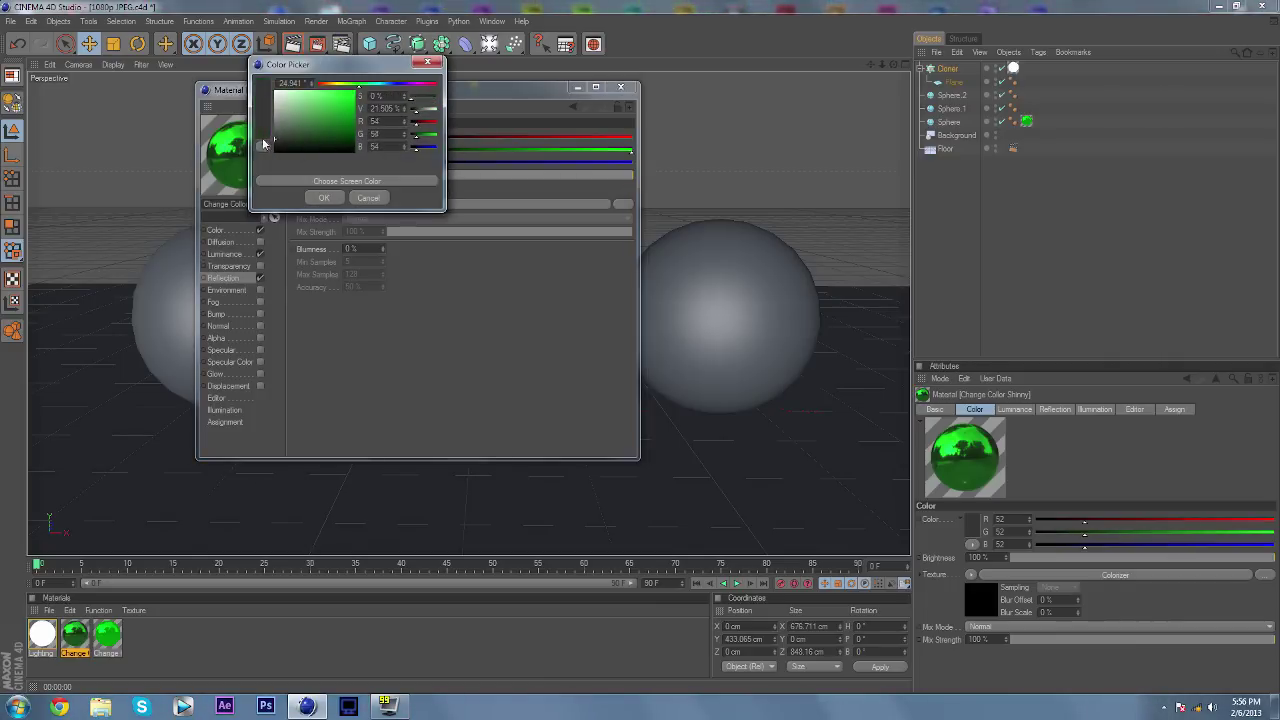
{"action": "left_click", "coordinate": [319, 181]}
{"action": "left_click", "coordinate": [978, 531]}
{"action": "left_click", "coordinate": [326, 198]}
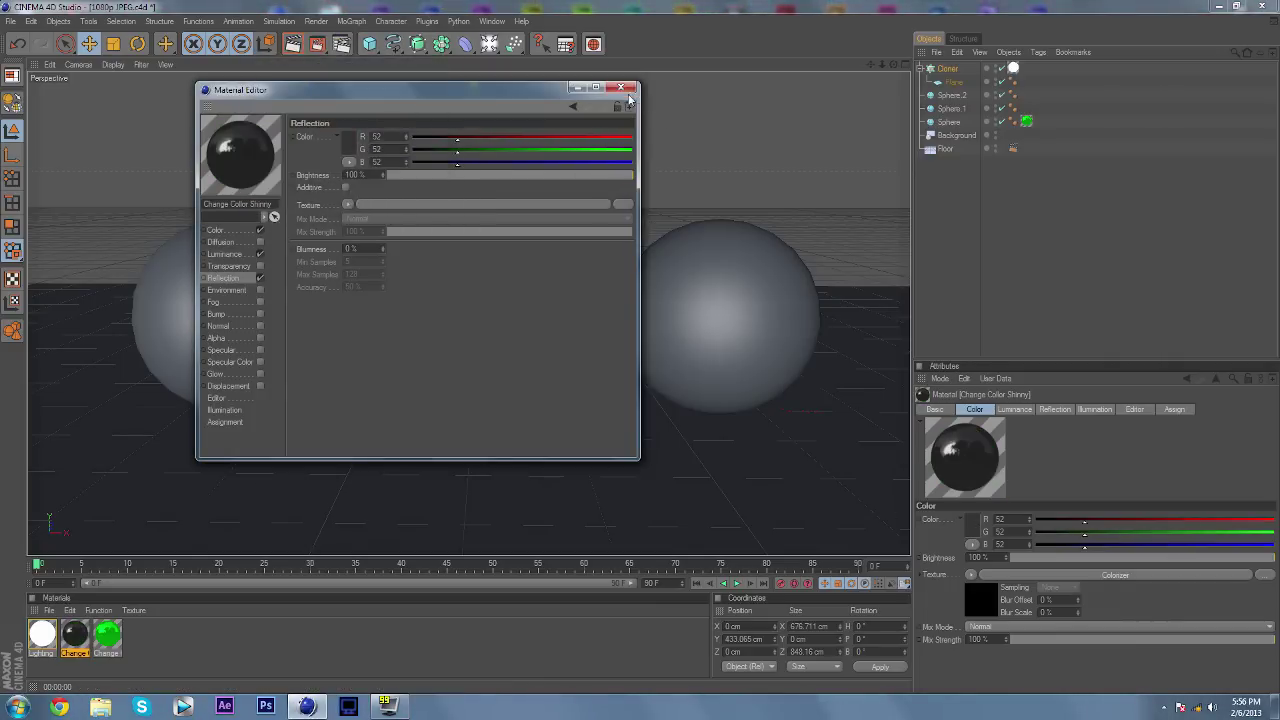
{"action": "left_click", "coordinate": [620, 87]}
Apply the dark gray shiny material to the two outer spheres, Sphere 2 and Sphere 1
{"action": "left_click_drag", "start_coordinate": [229, 330], "coordinate": [230, 331]}
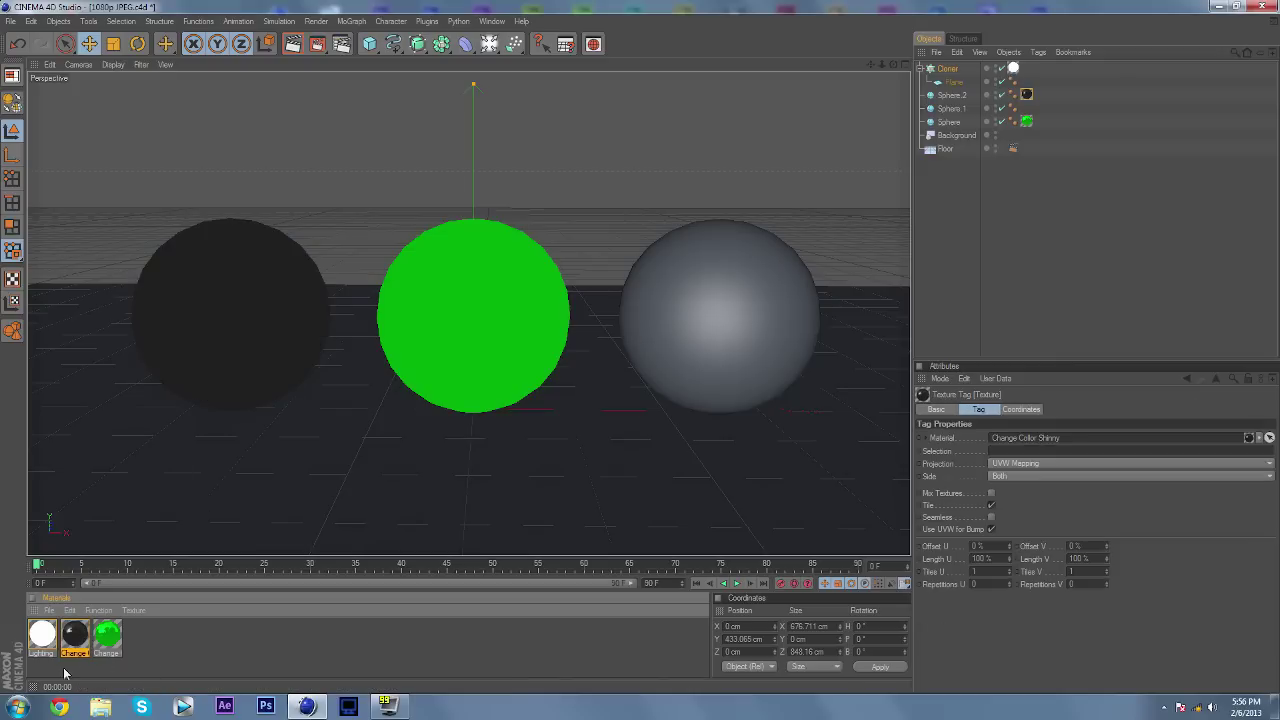
{"action": "left_click_drag", "start_coordinate": [723, 290], "coordinate": [724, 291]}
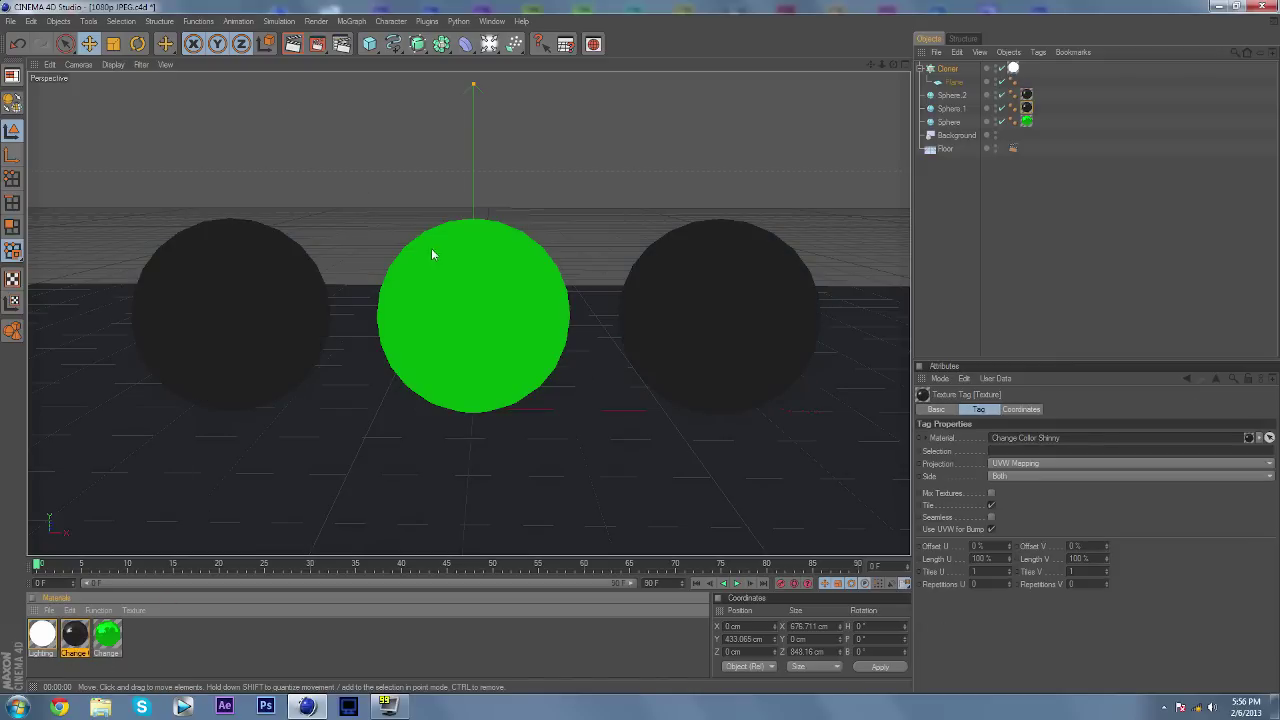
Add a new Plane and stand it upright by setting its pitch rotation to 90°
{"action": "scroll", "coordinate": [411, 154], "scroll_direction": "down", "scroll_amount": 5}
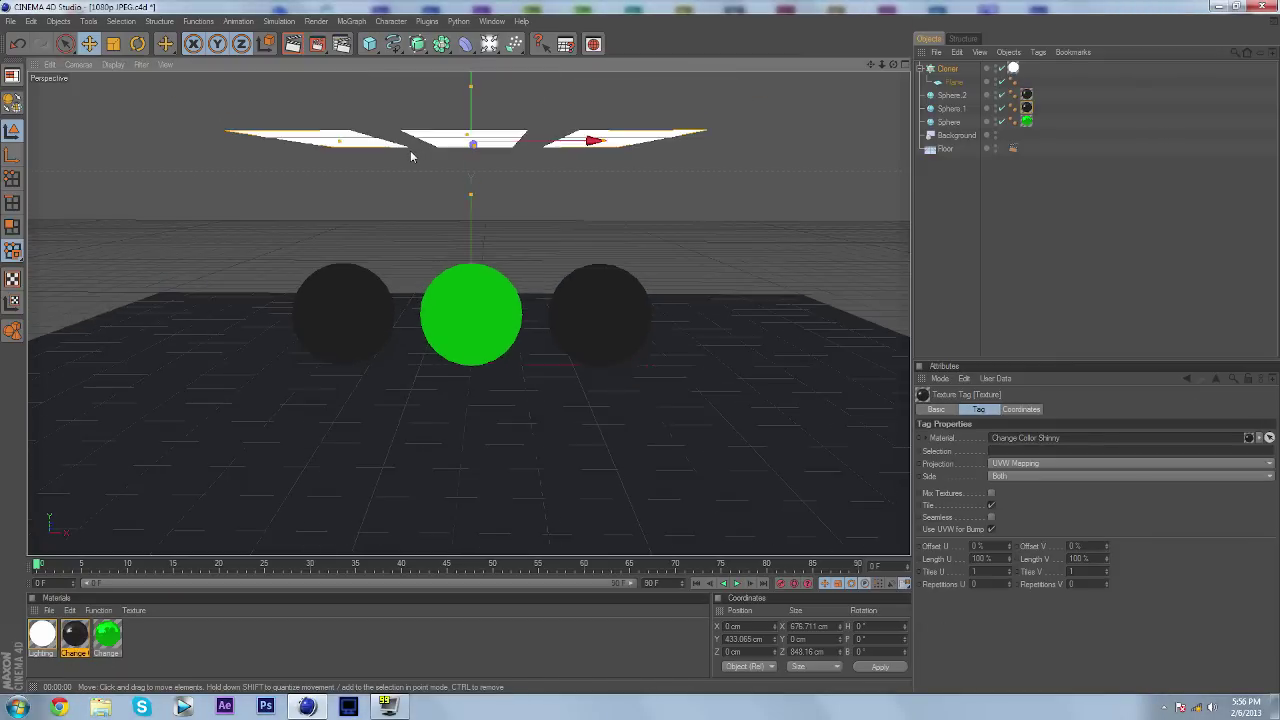
{"action": "scroll", "coordinate": [411, 155], "scroll_direction": "down", "scroll_amount": 5}
{"action": "scroll", "coordinate": [434, 246], "scroll_direction": "up", "scroll_amount": 2}
{"action": "left_click", "coordinate": [371, 46]}
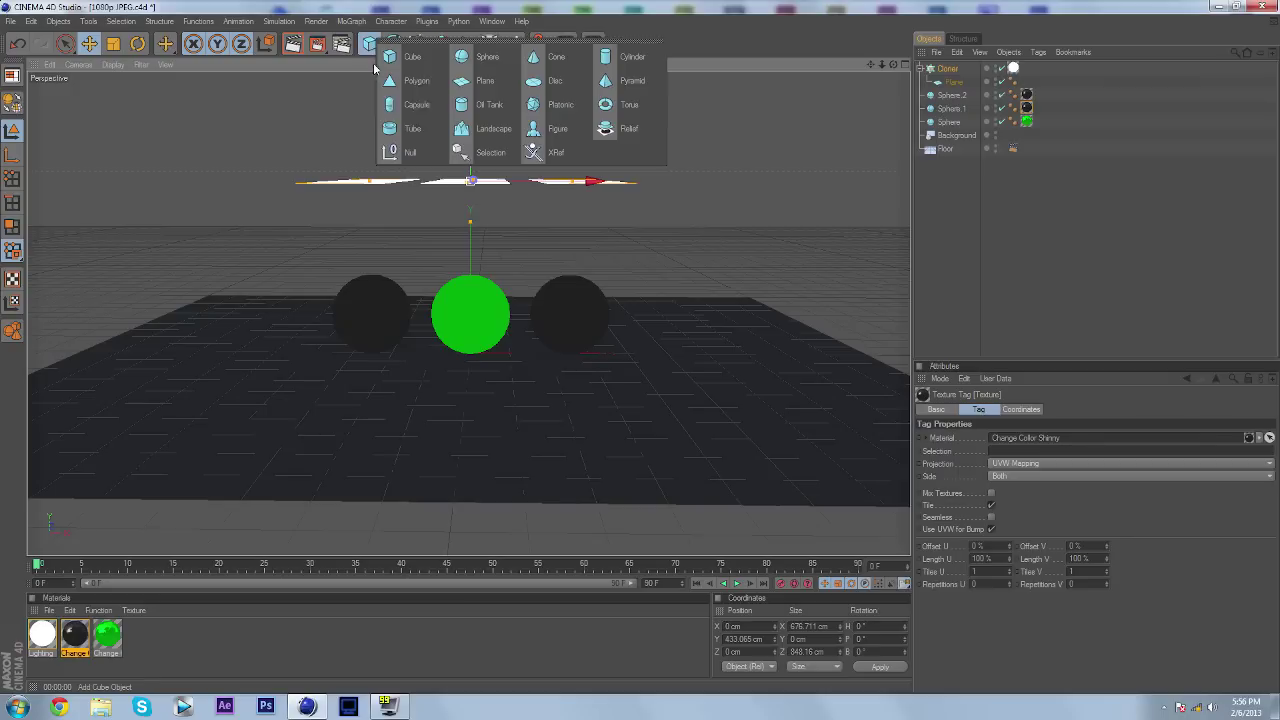
{"action": "left_click", "coordinate": [464, 82]}
{"action": "scroll", "coordinate": [517, 320], "scroll_direction": "down", "scroll_amount": 2}
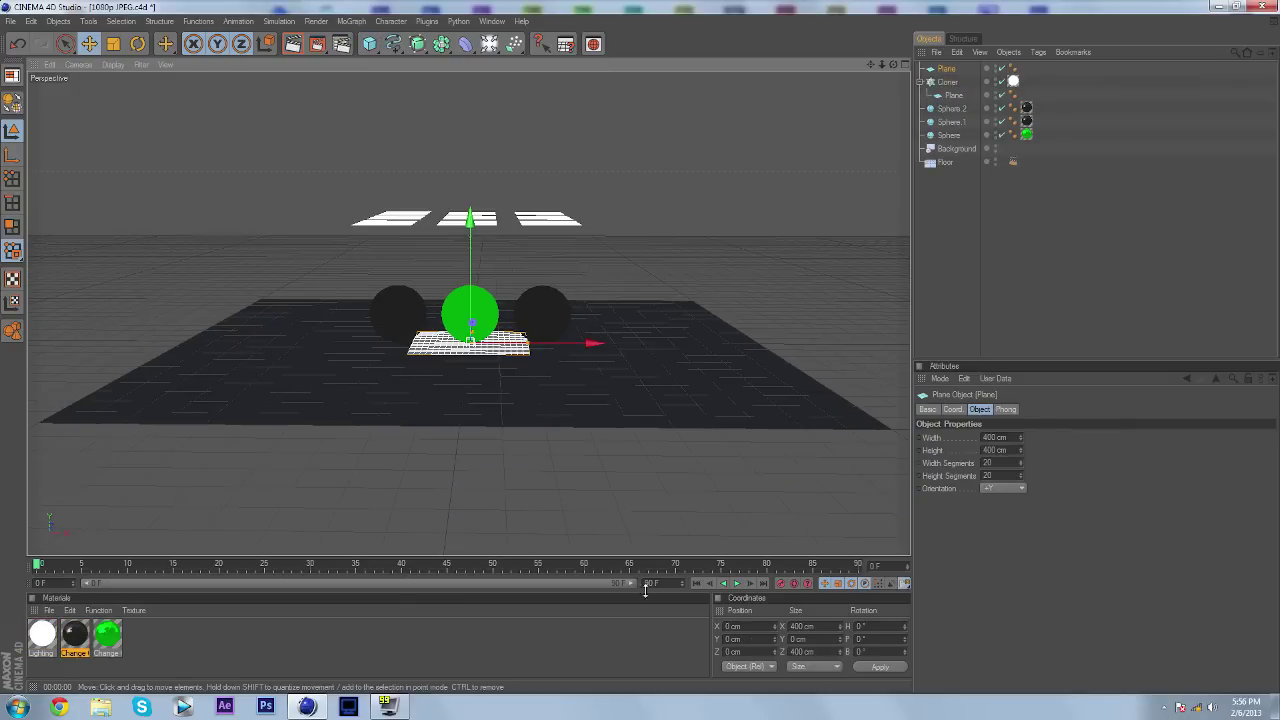
{"action": "left_click_drag", "start_coordinate": [874, 639], "coordinate": [660, 636]}
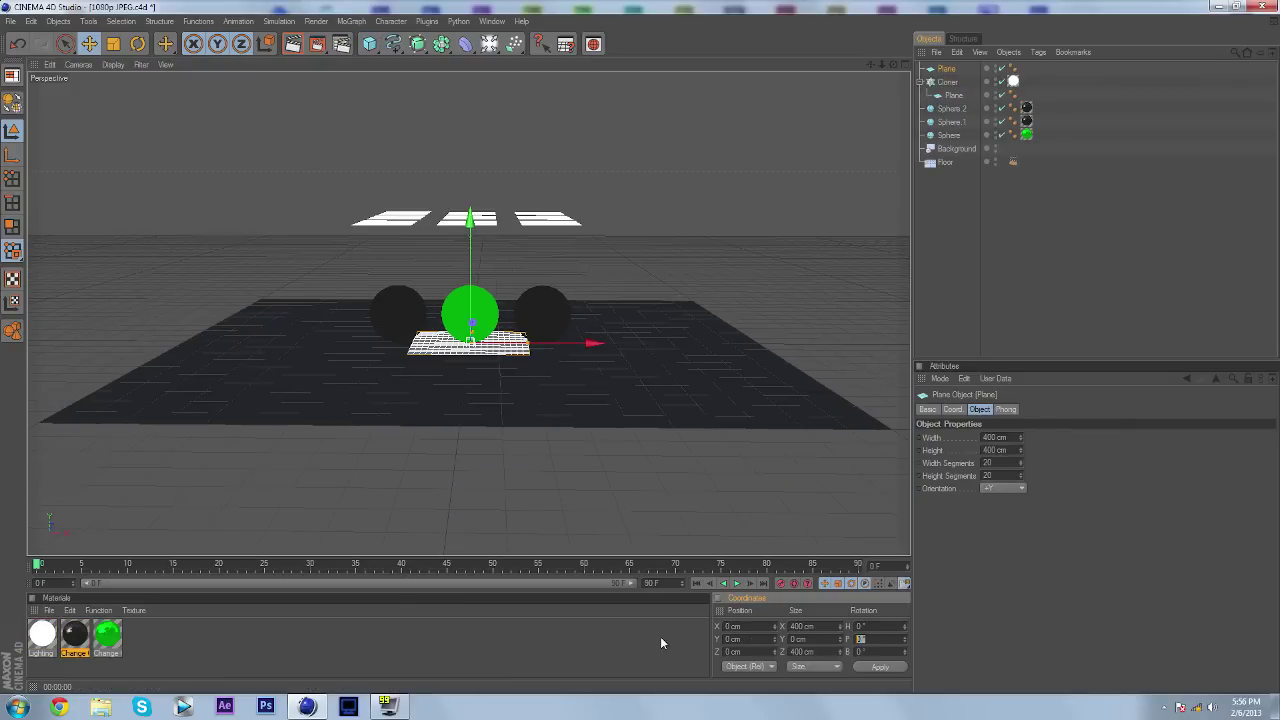
{"action": "type", "text": "90"}
{"action": "key", "text": "Return"}
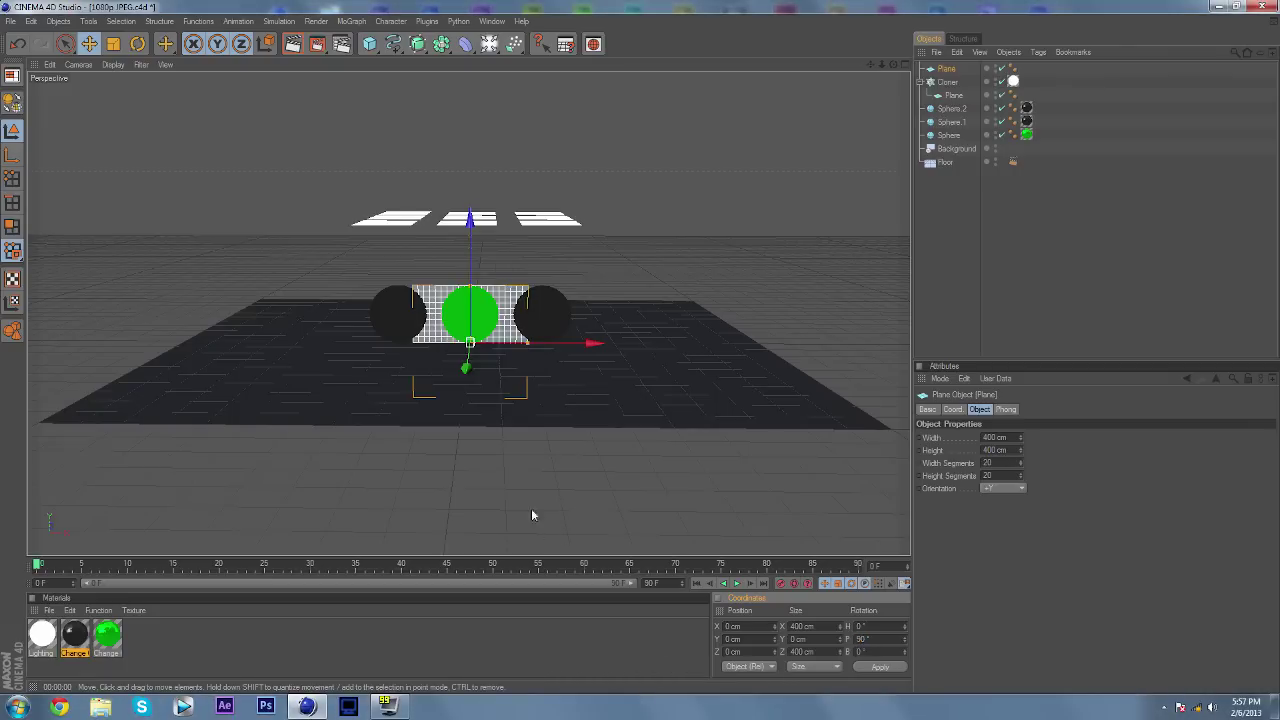
Move the upright plane in front of the spheres to about Z -450 cm, and undo the trial free rotation
{"action": "left_click_drag", "start_coordinate": [465, 367], "coordinate": [487, 395]}
{"action": "key", "text": "r"}
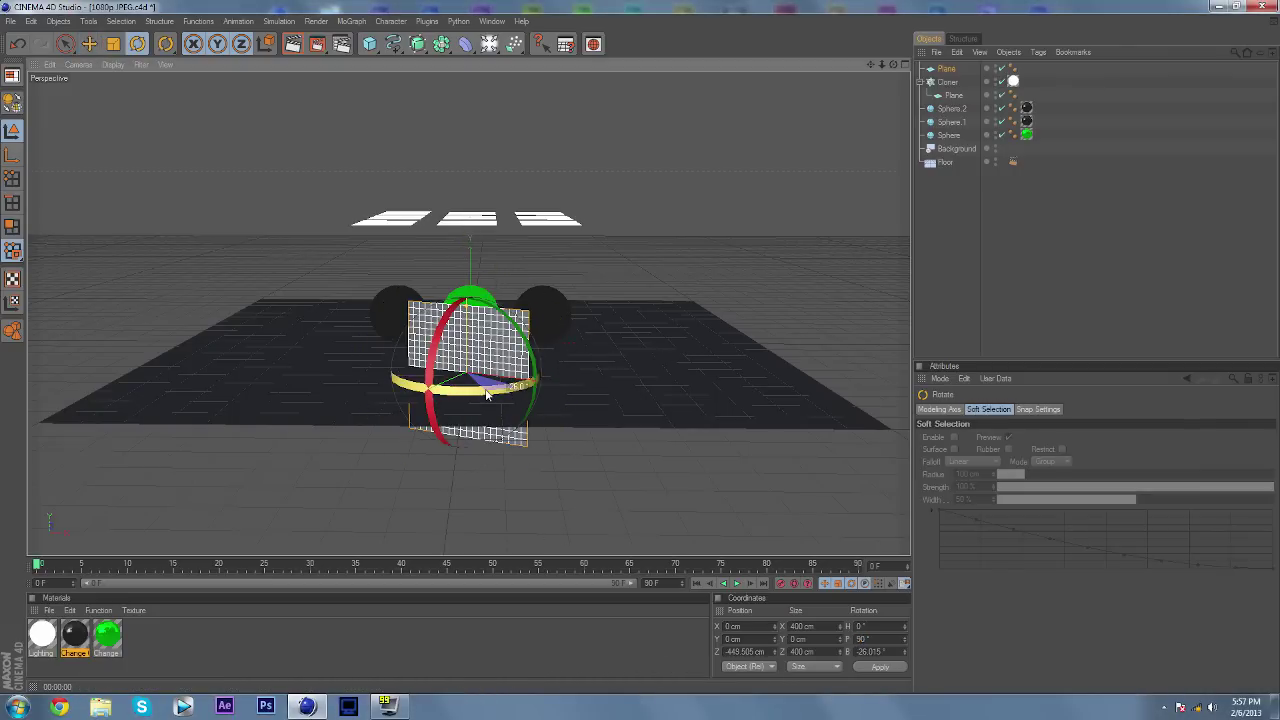
{"action": "key", "text": "ctrl+z"}
Try a bank rotation of 45° on the upright plane, and set it to -45° instead
{"action": "left_click", "coordinate": [862, 651]}
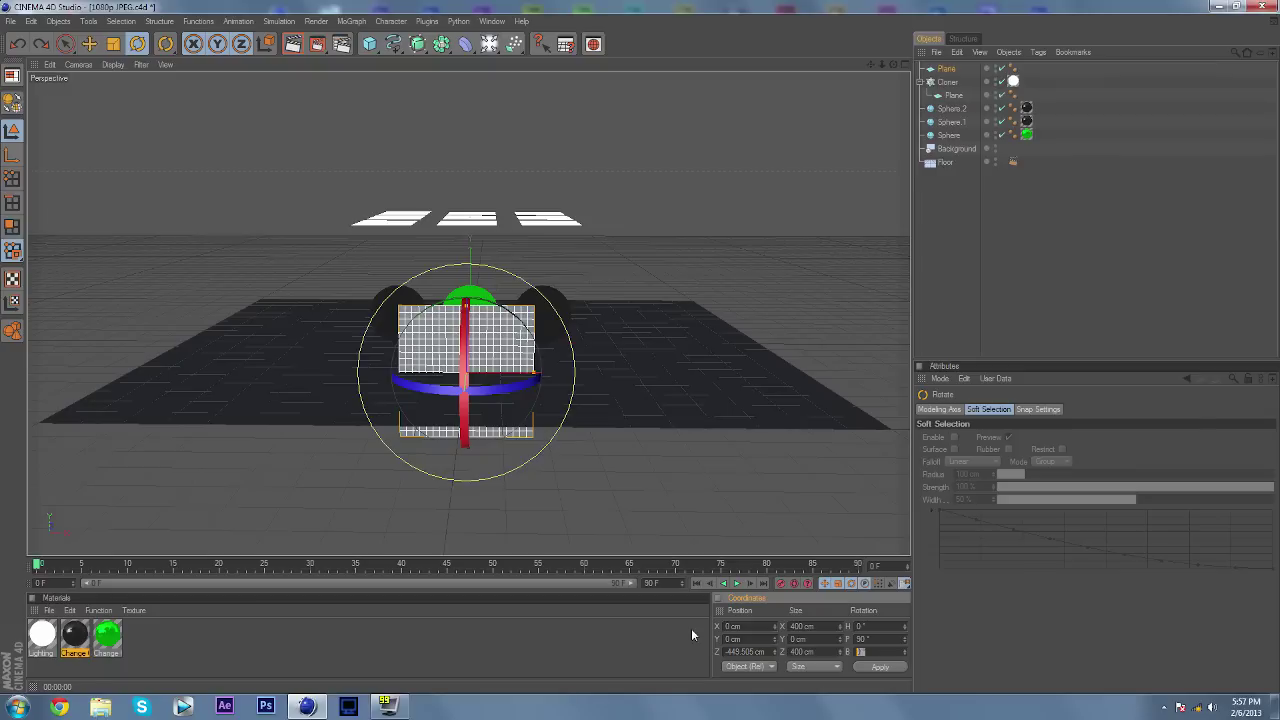
{"action": "type", "text": "45"}
{"action": "key", "text": "Return"}
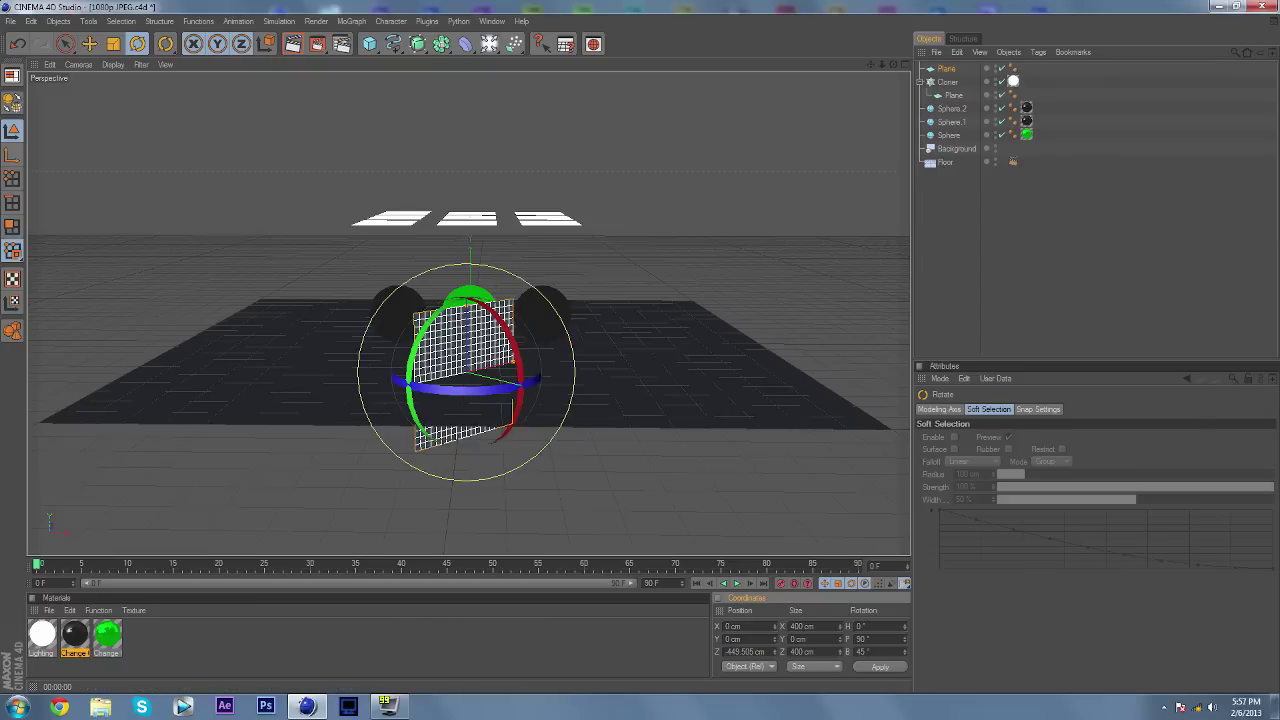
{"action": "left_click_drag", "start_coordinate": [873, 652], "coordinate": [703, 628]}
{"action": "type", "text": "-45"}
{"action": "key", "text": "Return"}
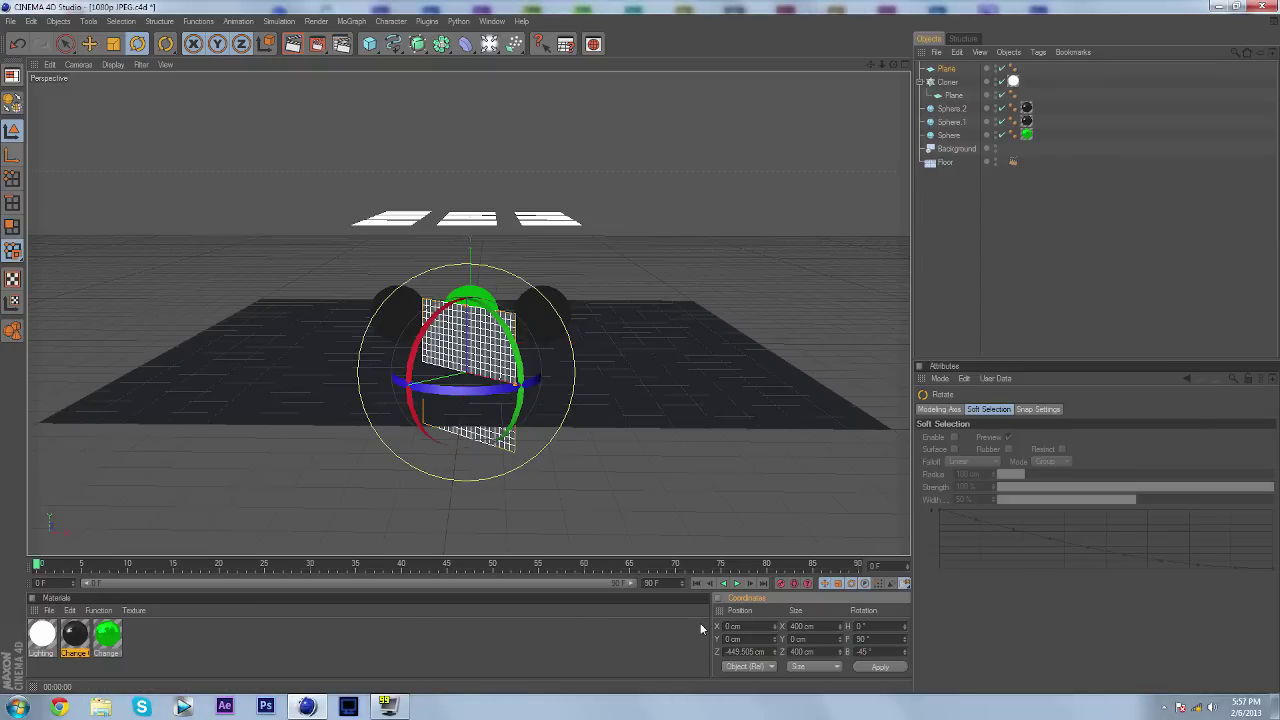
Move the upright plane away from the spheres to about X -173 cm, Z -623 cm, and set its bank rotation to -35°
{"action": "left_click", "coordinate": [137, 44]}
{"action": "left_click_drag", "start_coordinate": [893, 65], "coordinate": [722, 120]}
{"action": "left_click_drag", "start_coordinate": [420, 379], "coordinate": [383, 376]}
{"action": "left_click_drag", "start_coordinate": [873, 652], "coordinate": [657, 613]}
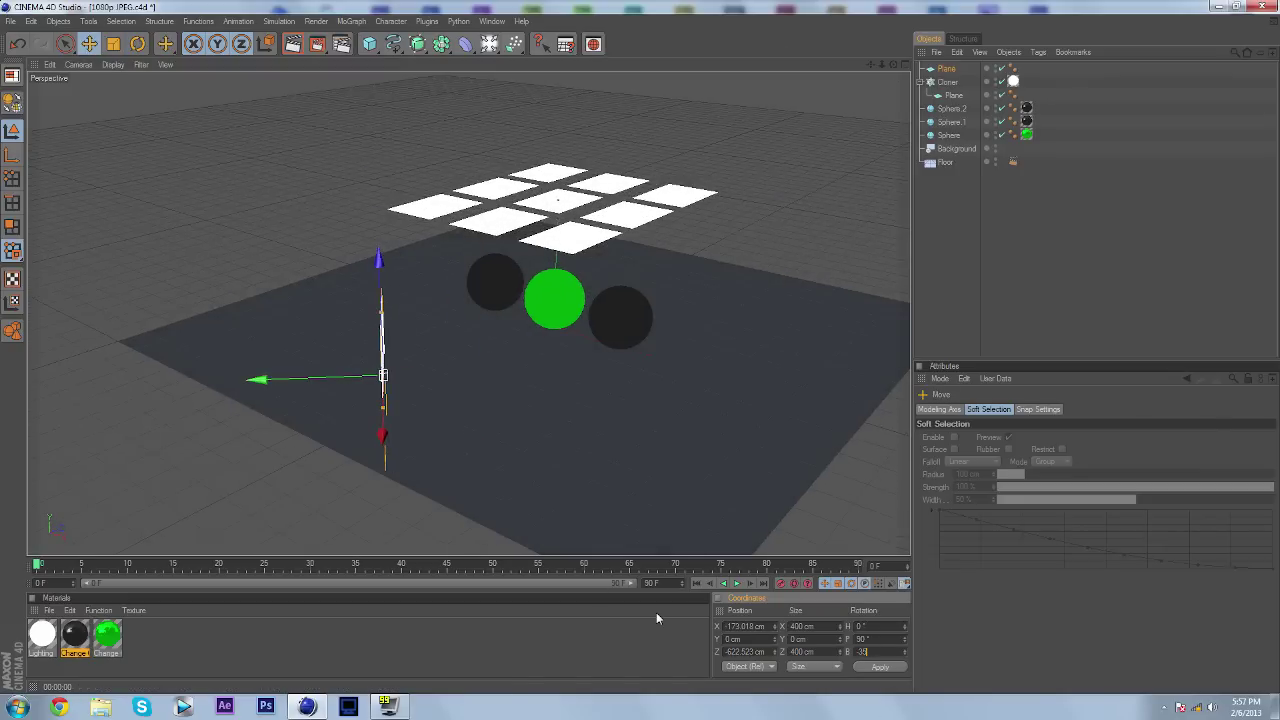
{"action": "key", "text": "Return"}
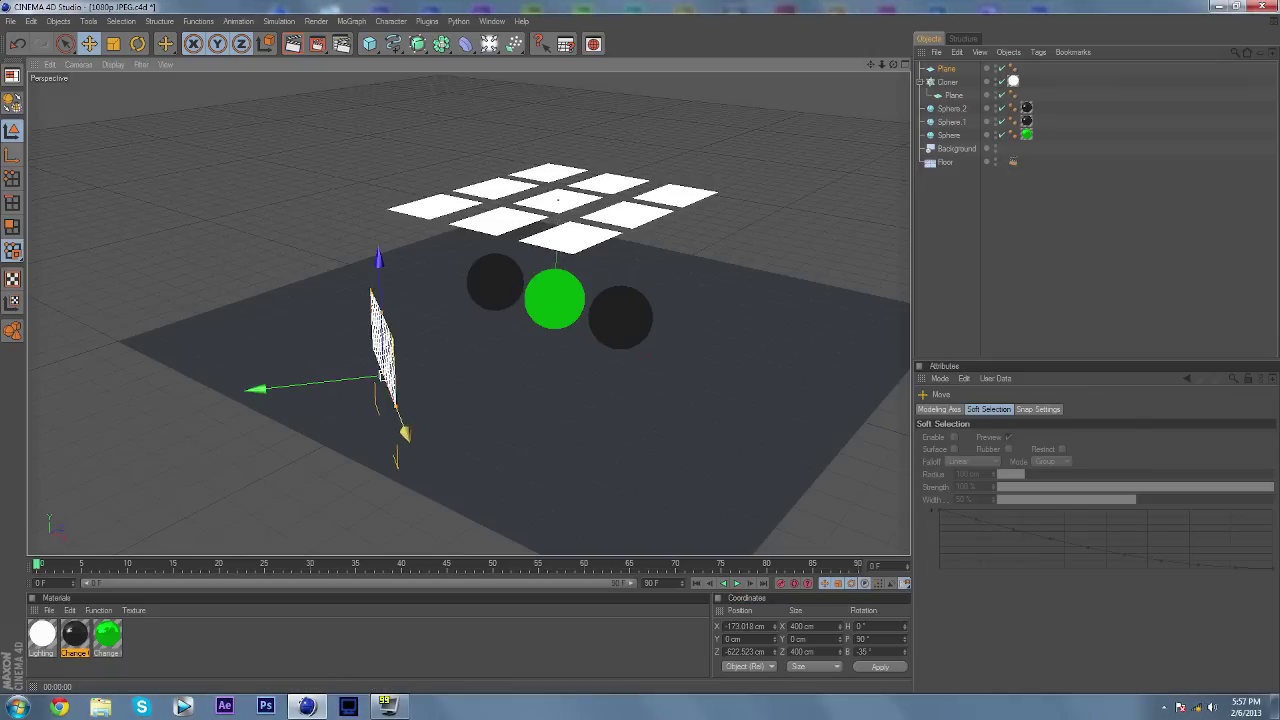
Reposition the upright plane at about X -241 cm, Y 214 cm, Z -575 cm, and apply the Lighting material to it
{"action": "left_click_drag", "start_coordinate": [405, 433], "coordinate": [400, 417]}
{"action": "left_click_drag", "start_coordinate": [373, 252], "coordinate": [369, 150]}
{"action": "left_click_drag", "start_coordinate": [366, 205], "coordinate": [354, 300]}
{"action": "left_click_drag", "start_coordinate": [36, 650], "coordinate": [151, 403]}
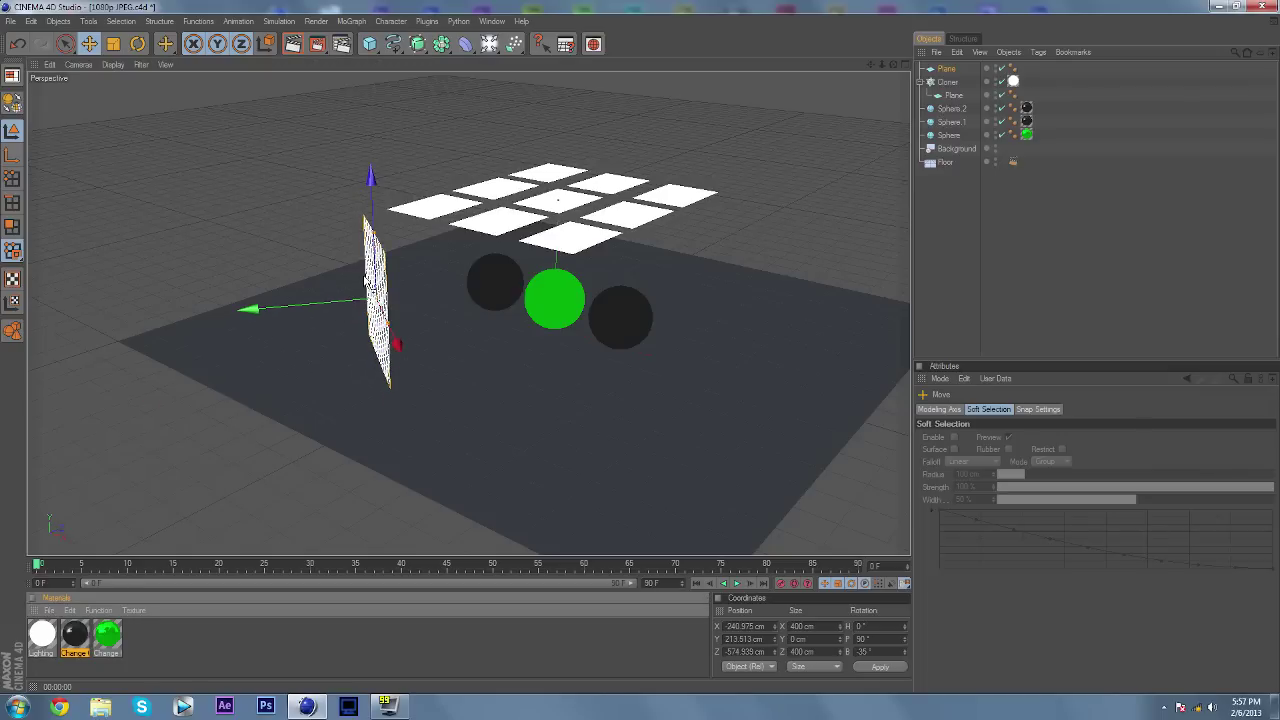
{"action": "left_click_drag", "start_coordinate": [373, 283], "coordinate": [374, 284]}
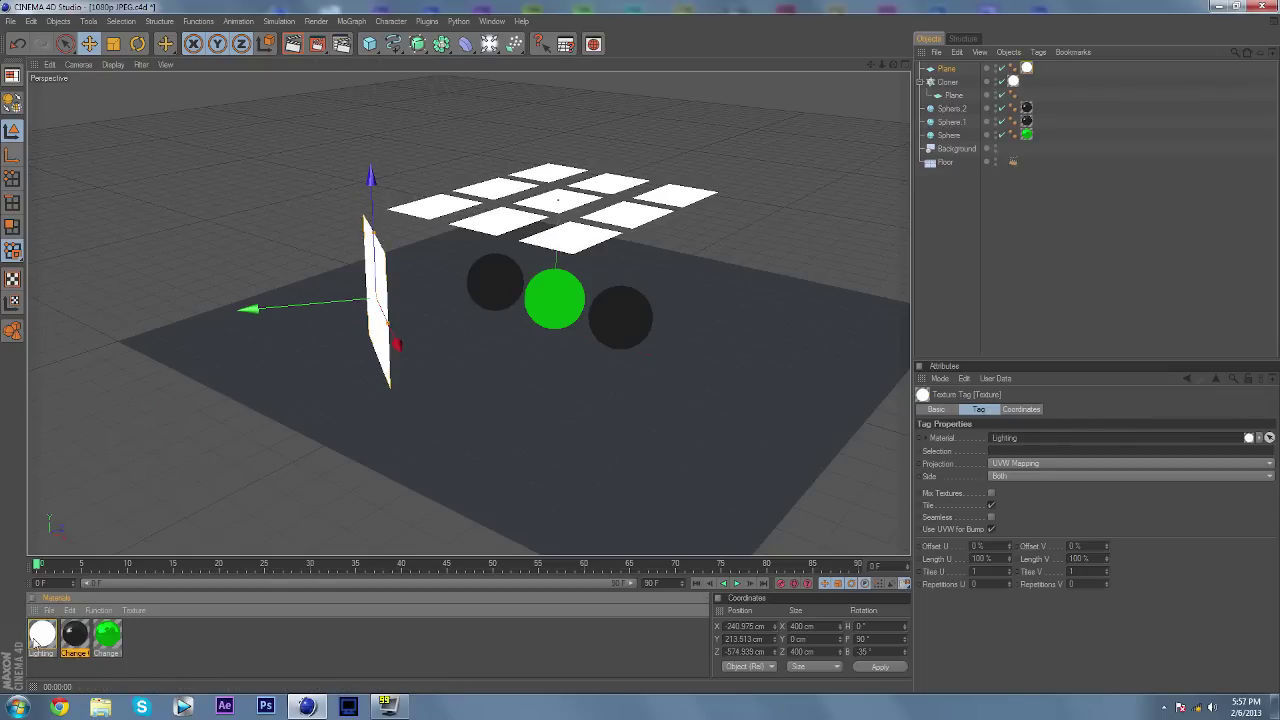
Add a new sphere and place it in front of the others at about X 230 cm, Y 189 cm, Z -655 cm
{"action": "scroll", "coordinate": [604, 316], "scroll_direction": "up", "scroll_amount": 3}
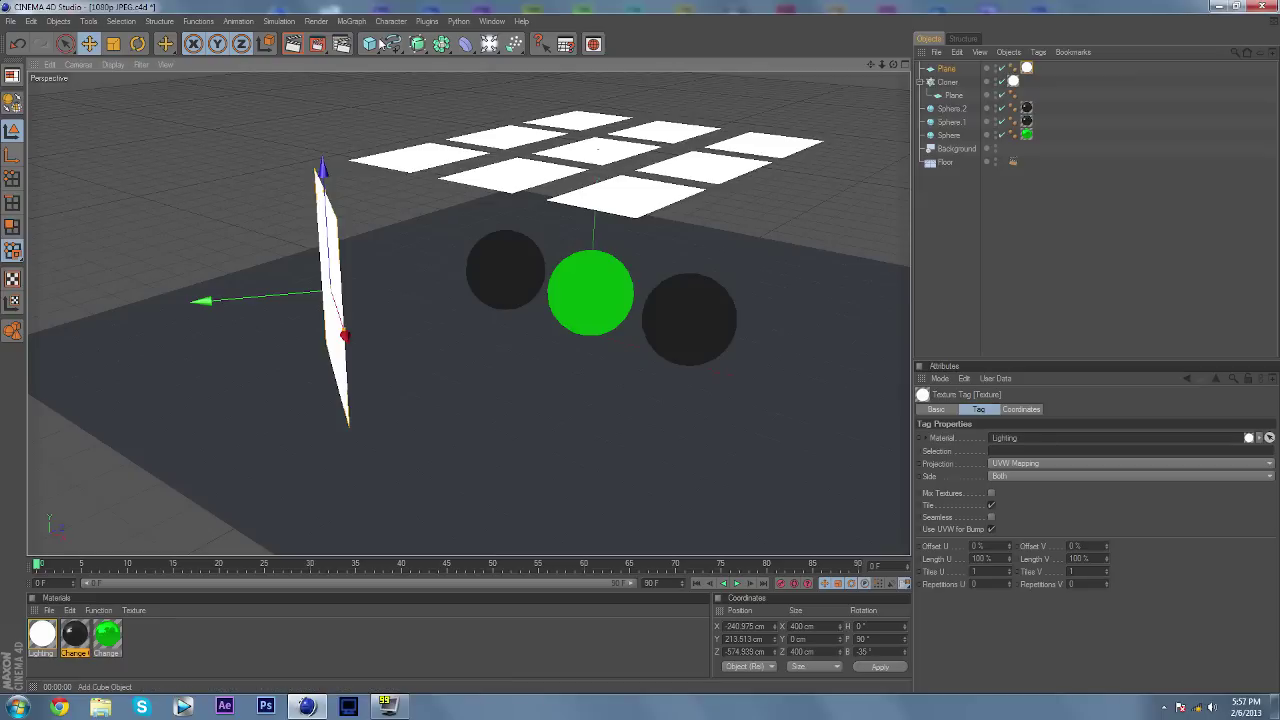
{"action": "left_click", "coordinate": [369, 44]}
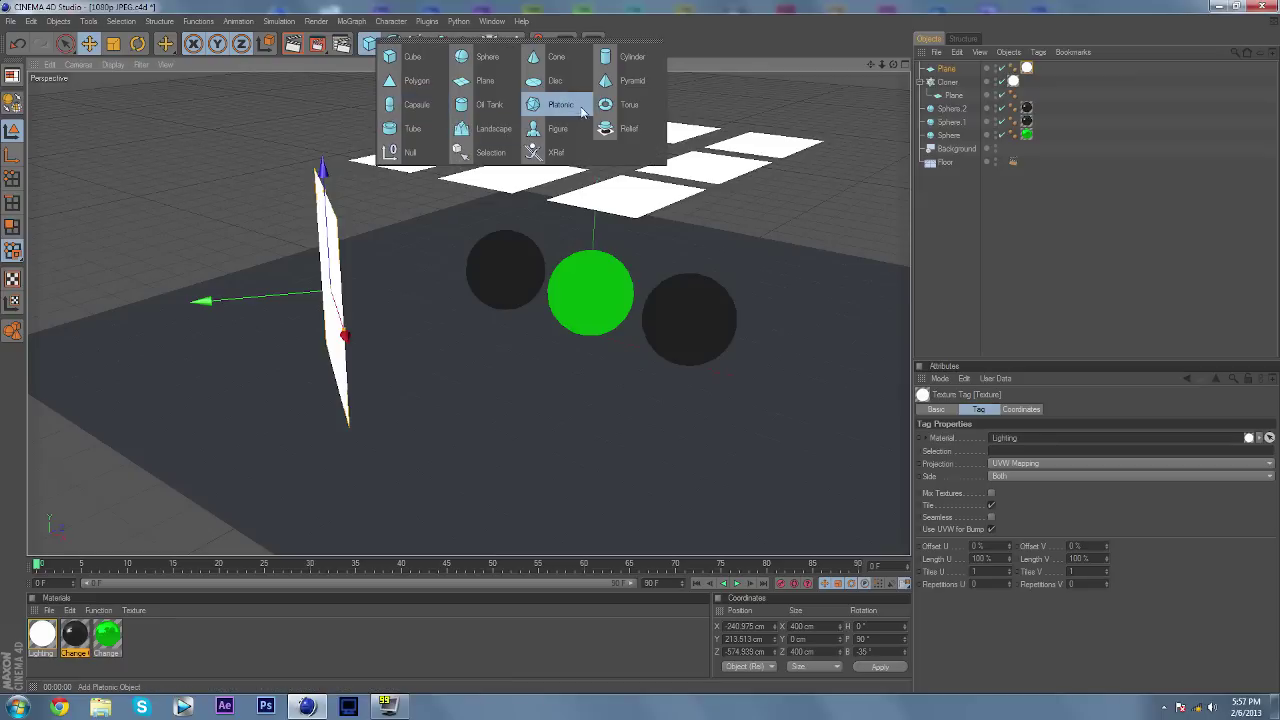
{"action": "left_click", "coordinate": [487, 57]}
{"action": "left_click_drag", "start_coordinate": [620, 330], "coordinate": [655, 372]}
{"action": "left_click_drag", "start_coordinate": [488, 498], "coordinate": [586, 545]}
{"action": "left_click_drag", "start_coordinate": [492, 396], "coordinate": [492, 294]}
Shrink the upright lighting plane to about 354 by 327 cm and move it to about X -275 cm, Z -551 cm
{"action": "left_click_drag", "start_coordinate": [893, 64], "coordinate": [910, 42]}
{"action": "left_click_drag", "start_coordinate": [491, 385], "coordinate": [743, 286], "text": "alt"}
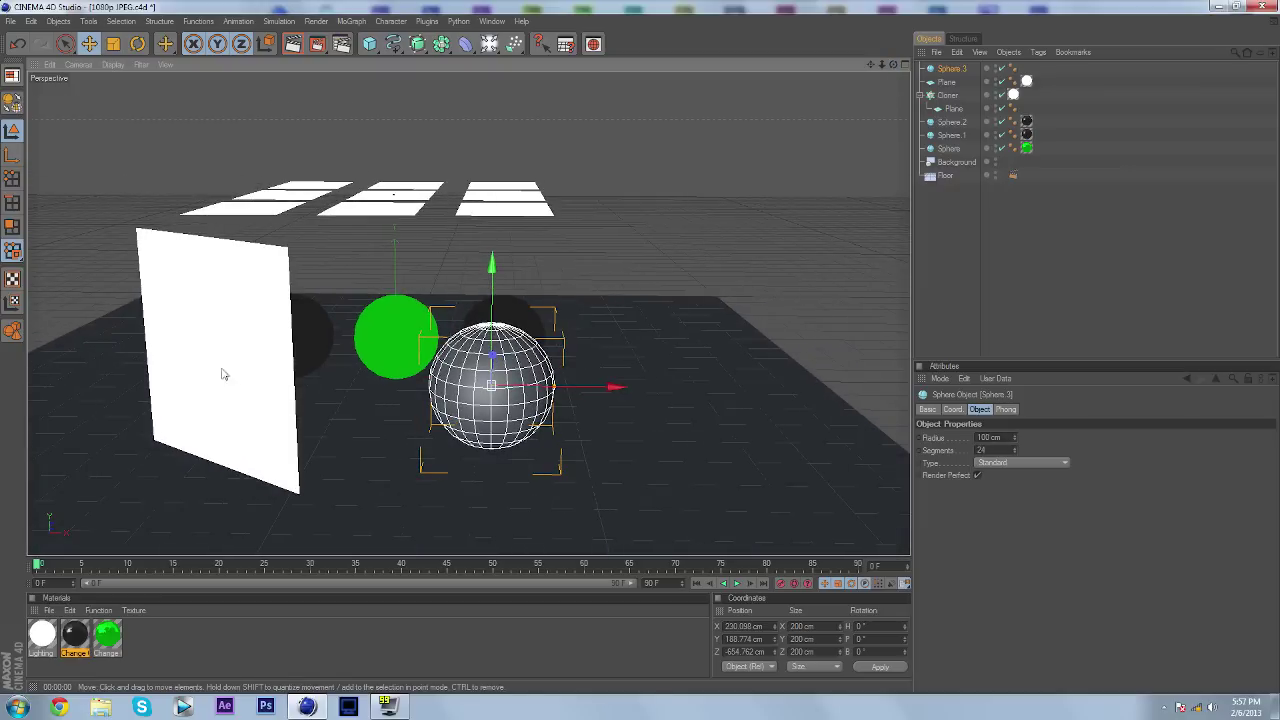
{"action": "left_click", "coordinate": [240, 400]}
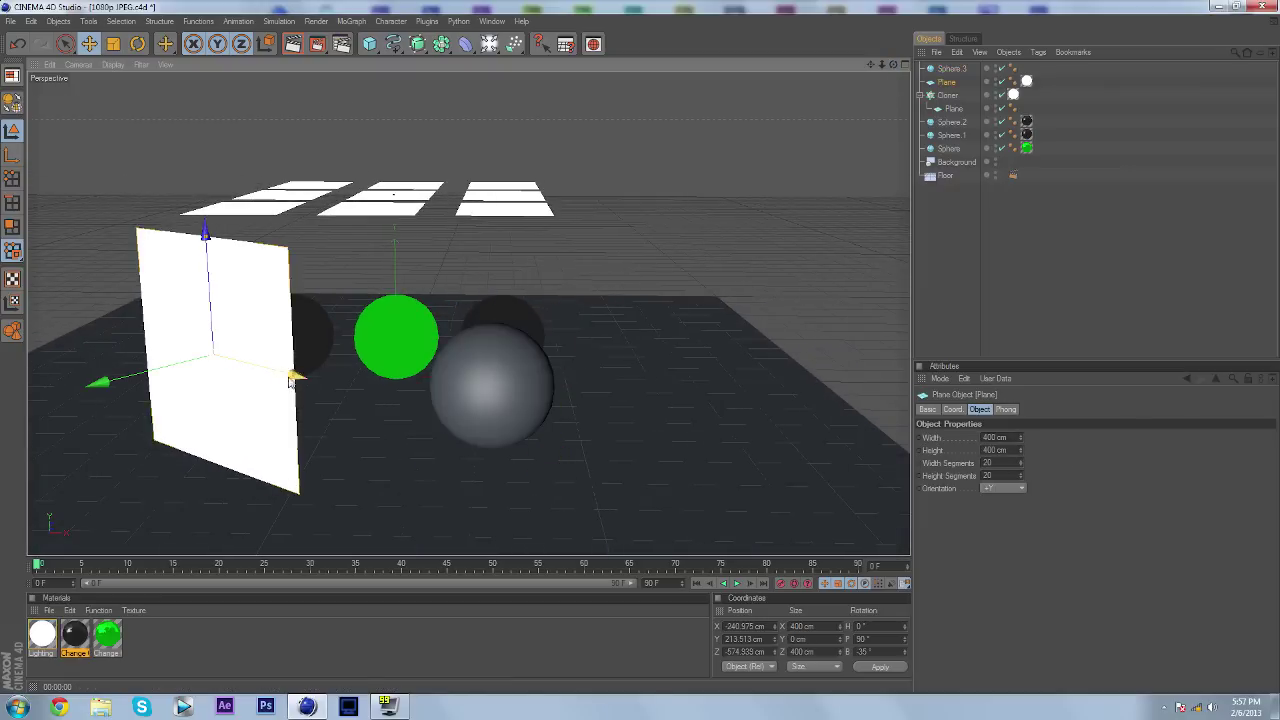
{"action": "left_click_drag", "start_coordinate": [290, 377], "coordinate": [281, 377]}
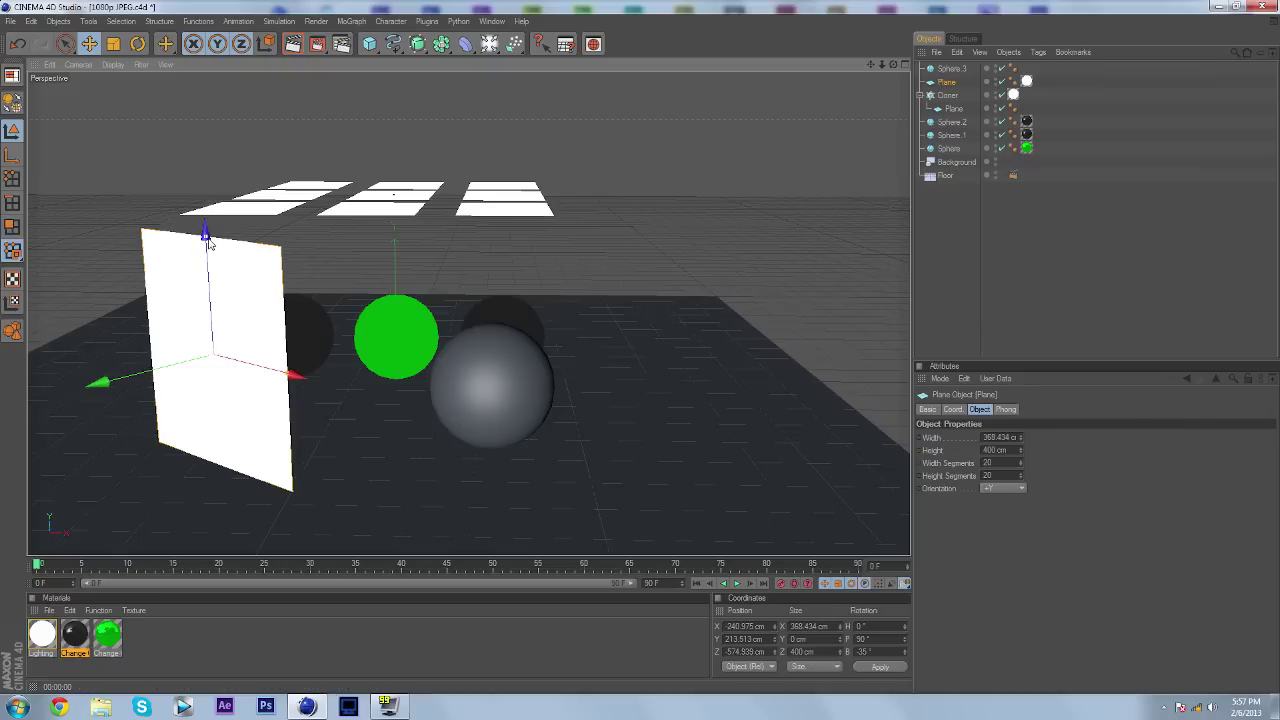
{"action": "left_click_drag", "start_coordinate": [206, 237], "coordinate": [208, 259]}
{"action": "left_click_drag", "start_coordinate": [288, 373], "coordinate": [287, 378]}
Apply the Lighting material to the new sphere in front of the others
{"action": "scroll", "coordinate": [373, 345], "scroll_direction": "up", "scroll_amount": 4}
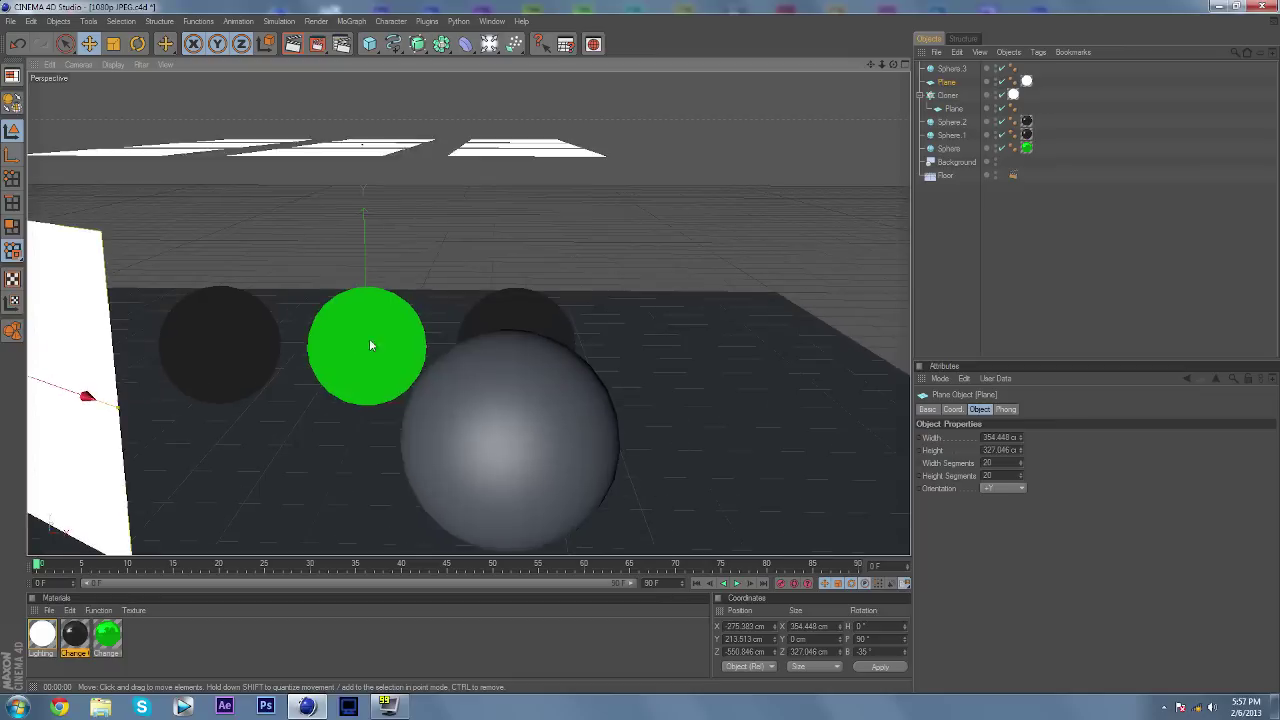
{"action": "scroll", "coordinate": [371, 345], "scroll_direction": "up", "scroll_amount": 2}
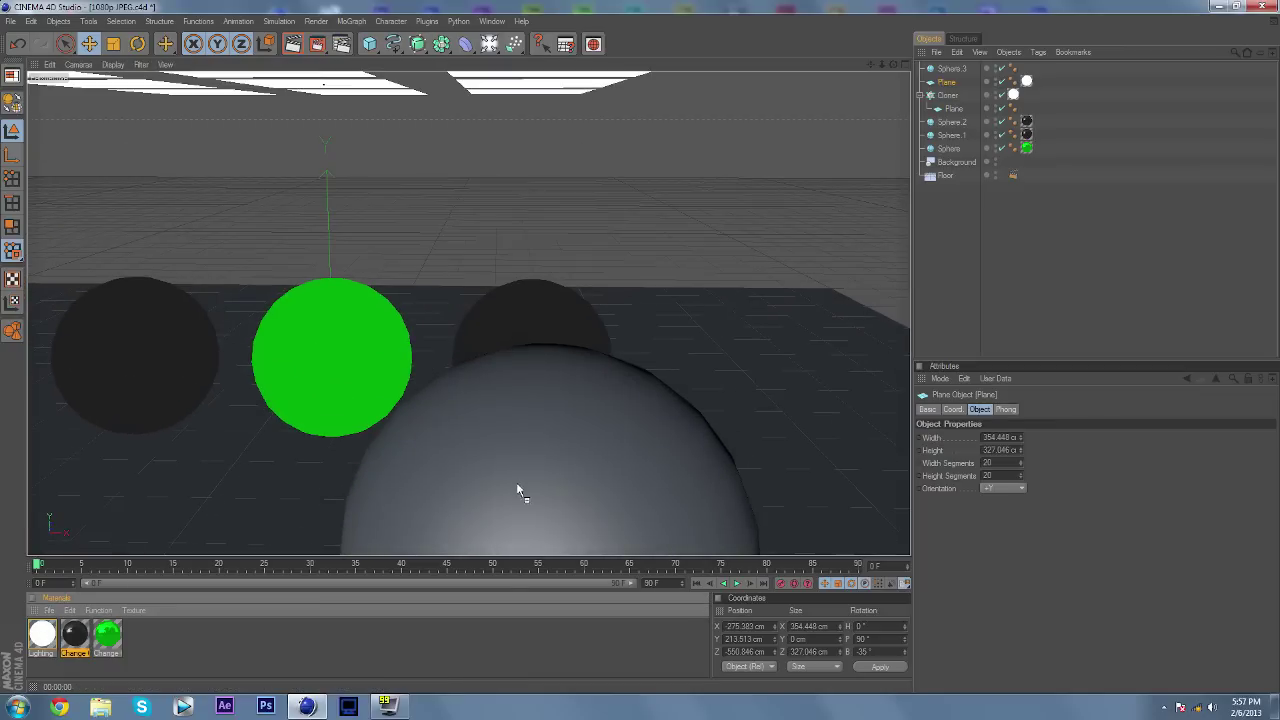
{"action": "left_click_drag", "start_coordinate": [519, 490], "coordinate": [520, 490]}
Frame the green sphere centrally between the two dark spheres in the perspective view and render the active view
{"action": "left_click_drag", "start_coordinate": [873, 68], "coordinate": [998, 30]}
{"action": "scroll", "coordinate": [670, 256], "scroll_direction": "up", "scroll_amount": 3}
{"action": "scroll", "coordinate": [572, 283], "scroll_direction": "up", "scroll_amount": 3}
{"action": "scroll", "coordinate": [574, 285], "scroll_direction": "down", "scroll_amount": 2}
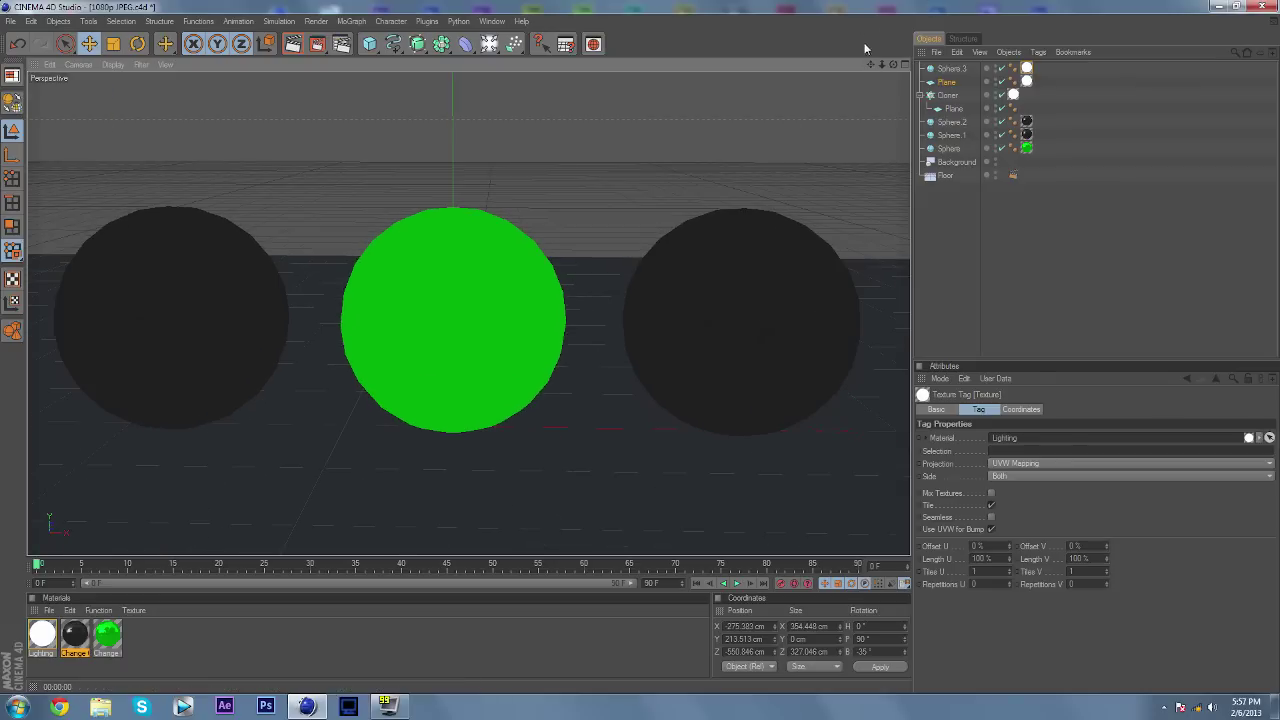
{"action": "mouse_move", "coordinate": [874, 70]}
{"action": "left_mouse_down"}
{"action": "mouse_move", "coordinate": [903, 70]}
{"action": "mouse_move", "coordinate": [889, 70]}
{"action": "left_mouse_up"}
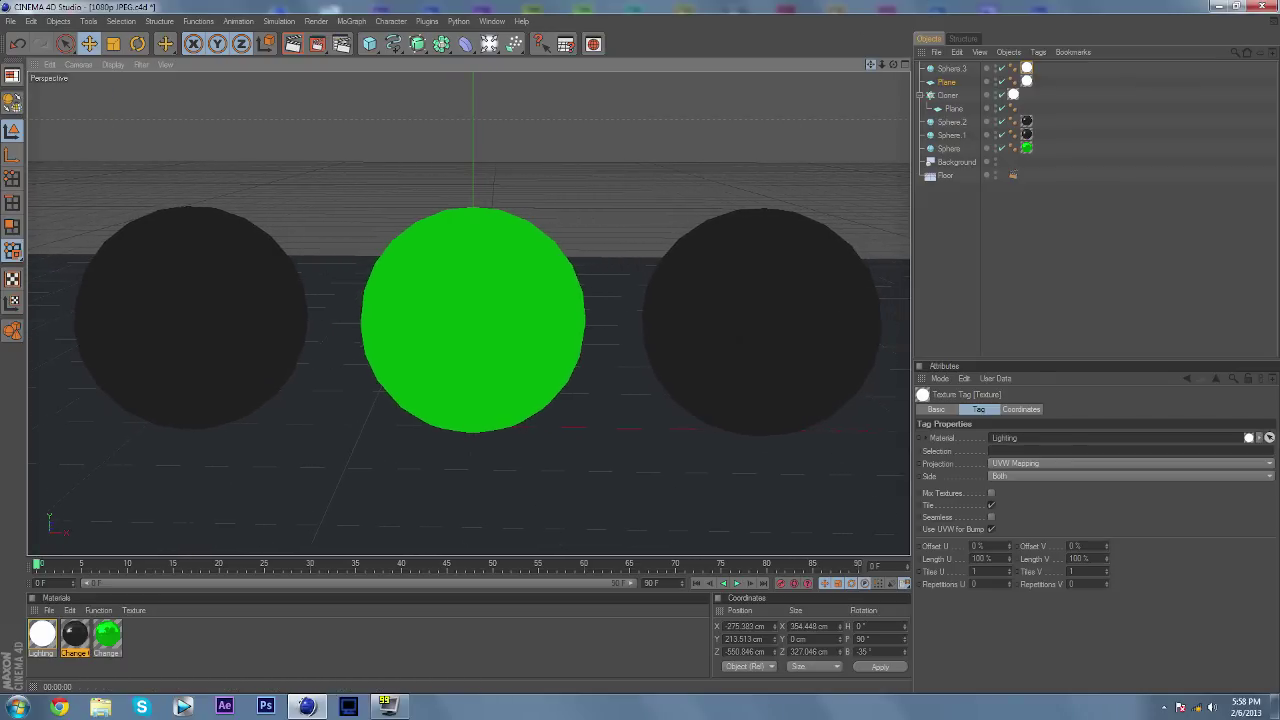
{"action": "scroll", "coordinate": [803, 134], "scroll_direction": "up", "scroll_amount": 2}
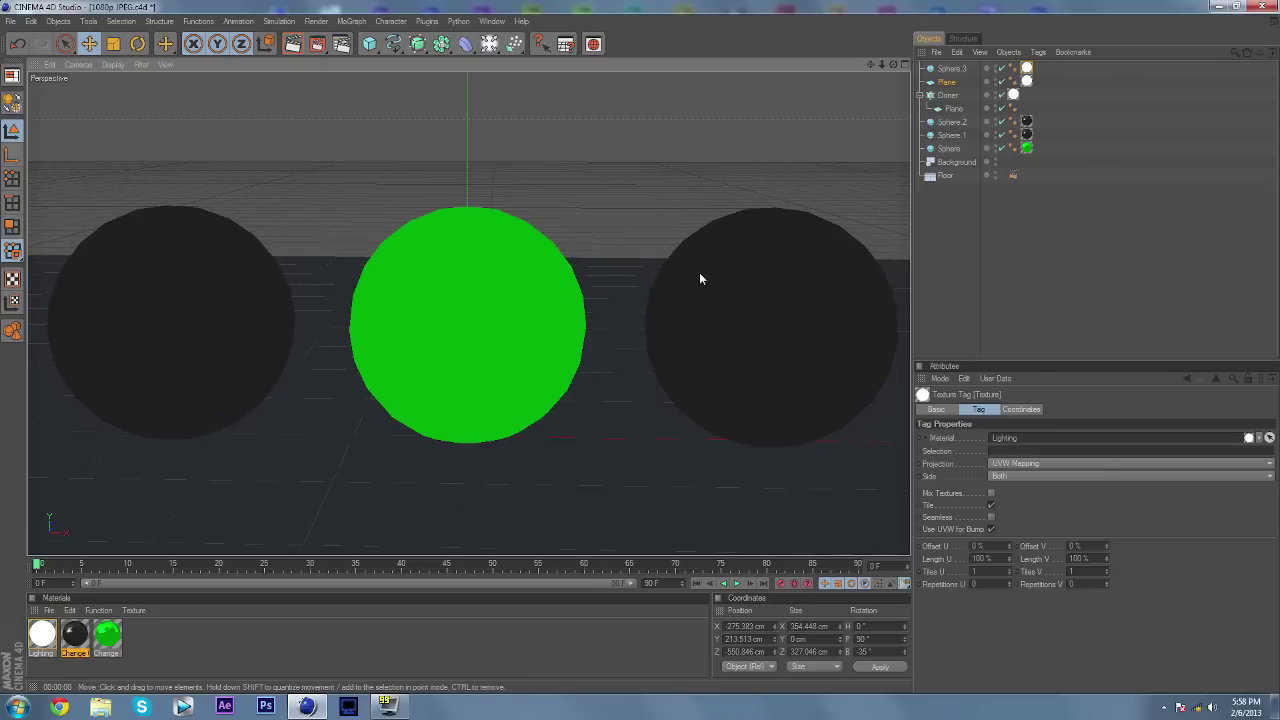
{"action": "scroll", "coordinate": [700, 273], "scroll_direction": "down", "scroll_amount": 1}
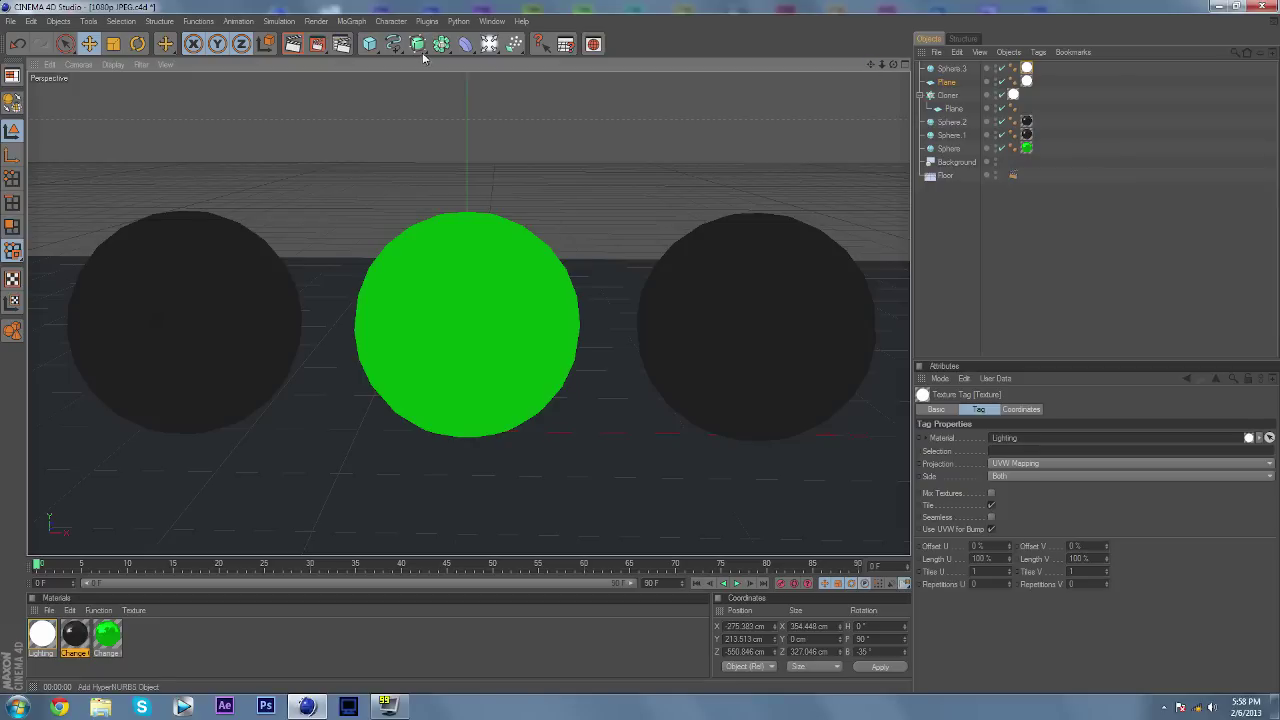
{"action": "mouse_move", "coordinate": [894, 65]}
{"action": "left_mouse_down"}
{"action": "mouse_move", "coordinate": [911, 65]}
{"action": "mouse_move", "coordinate": [881, 65]}
{"action": "mouse_move", "coordinate": [910, 88]}
{"action": "mouse_move", "coordinate": [898, 73]}
{"action": "left_mouse_up"}
{"action": "left_click", "coordinate": [536, 318]}
{"action": "scroll", "coordinate": [655, 283], "scroll_direction": "up", "scroll_amount": 1}
{"action": "left_click_drag", "start_coordinate": [654, 284], "coordinate": [655, 287]}
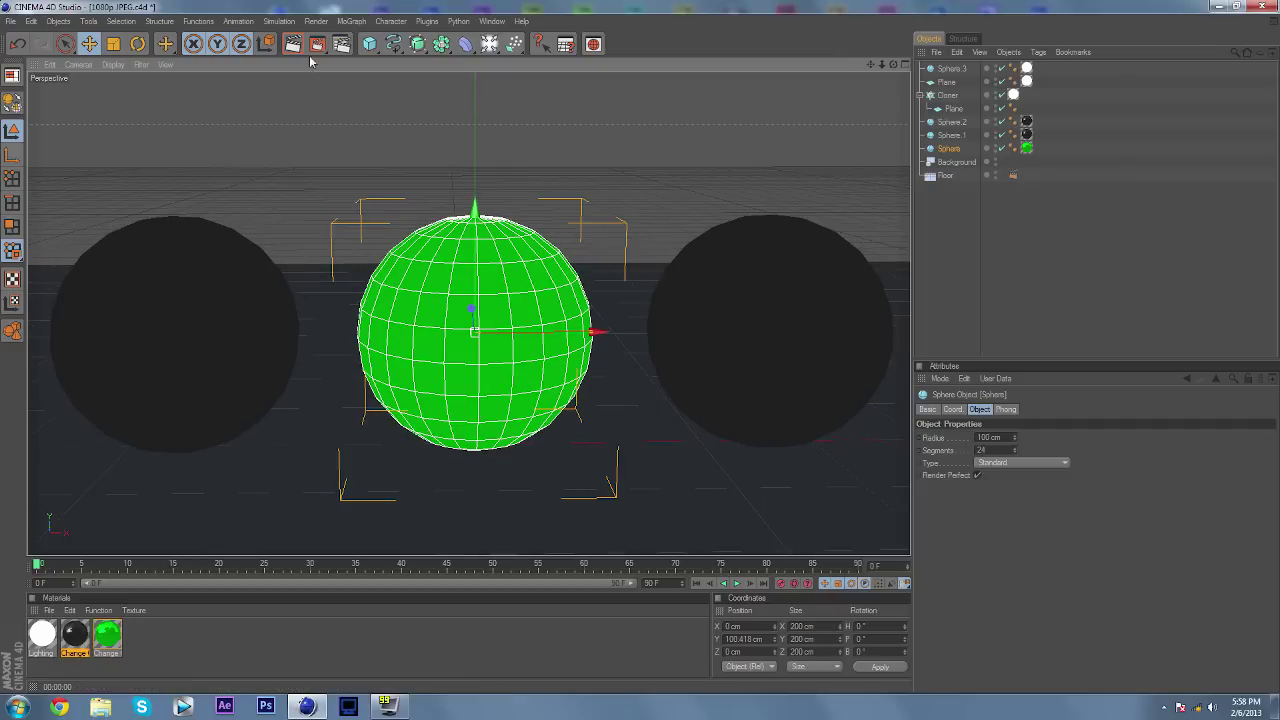
{"action": "left_click", "coordinate": [691, 218]}
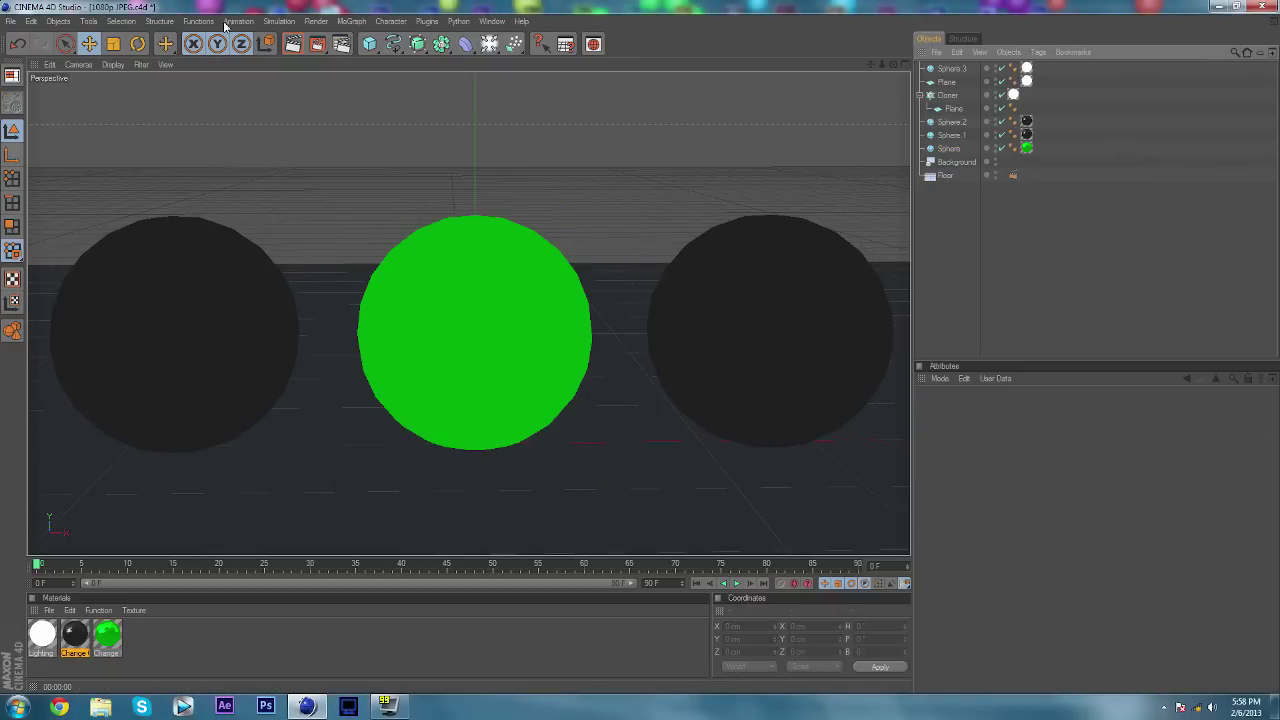
{"action": "left_click", "coordinate": [296, 45]}
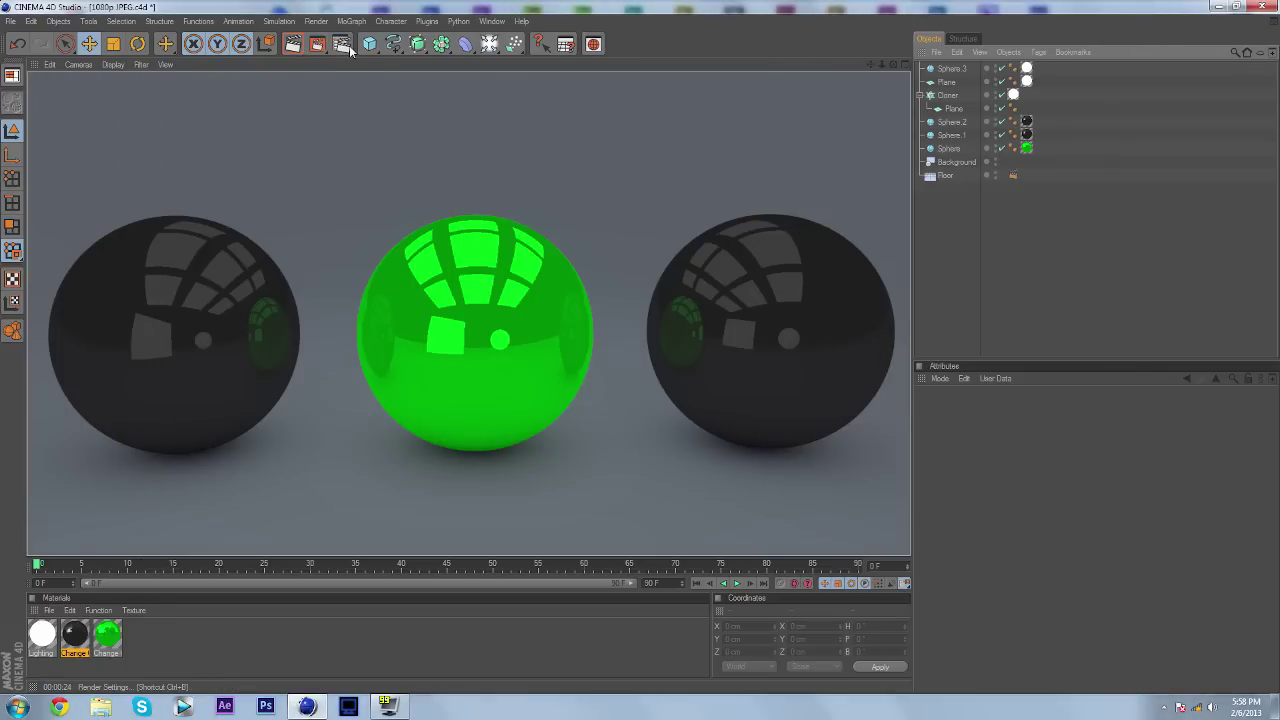
Disable Ambient Occlusion and Global Illumination in the render settings and render the active view for comparison
{"action": "left_click", "coordinate": [342, 45]}
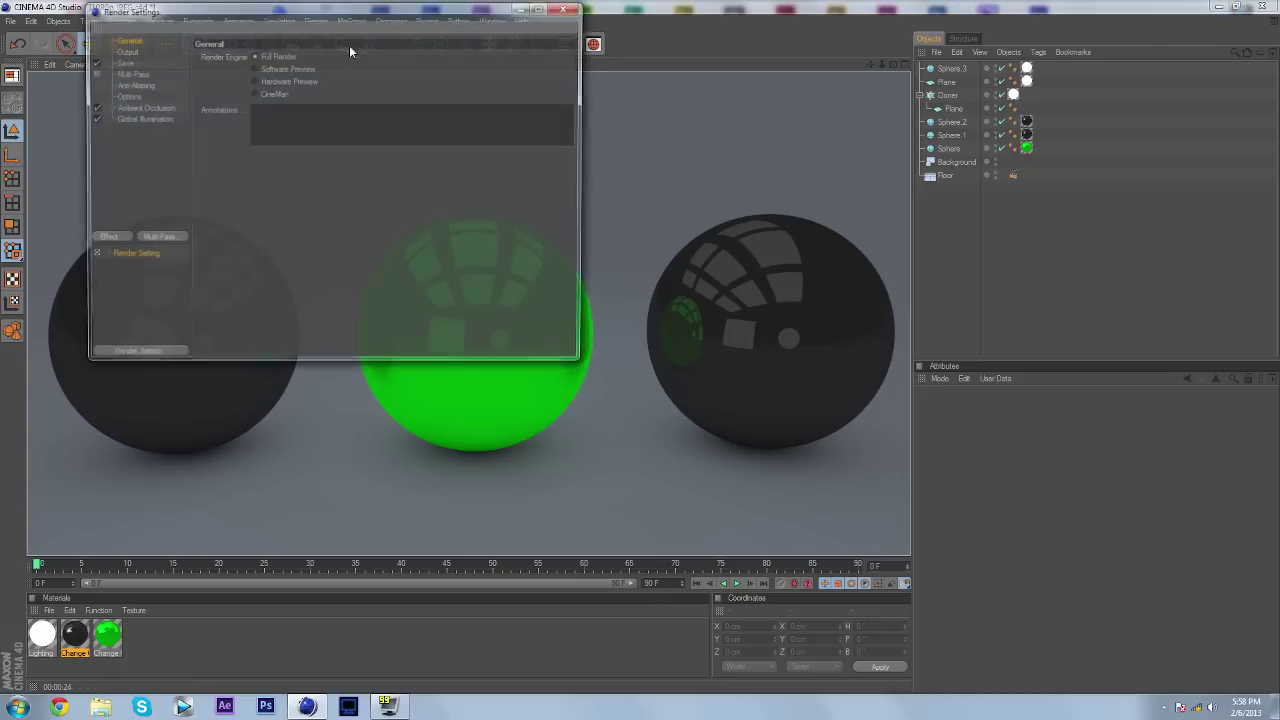
{"action": "left_click", "coordinate": [143, 107]}
{"action": "left_click", "coordinate": [92, 107]}
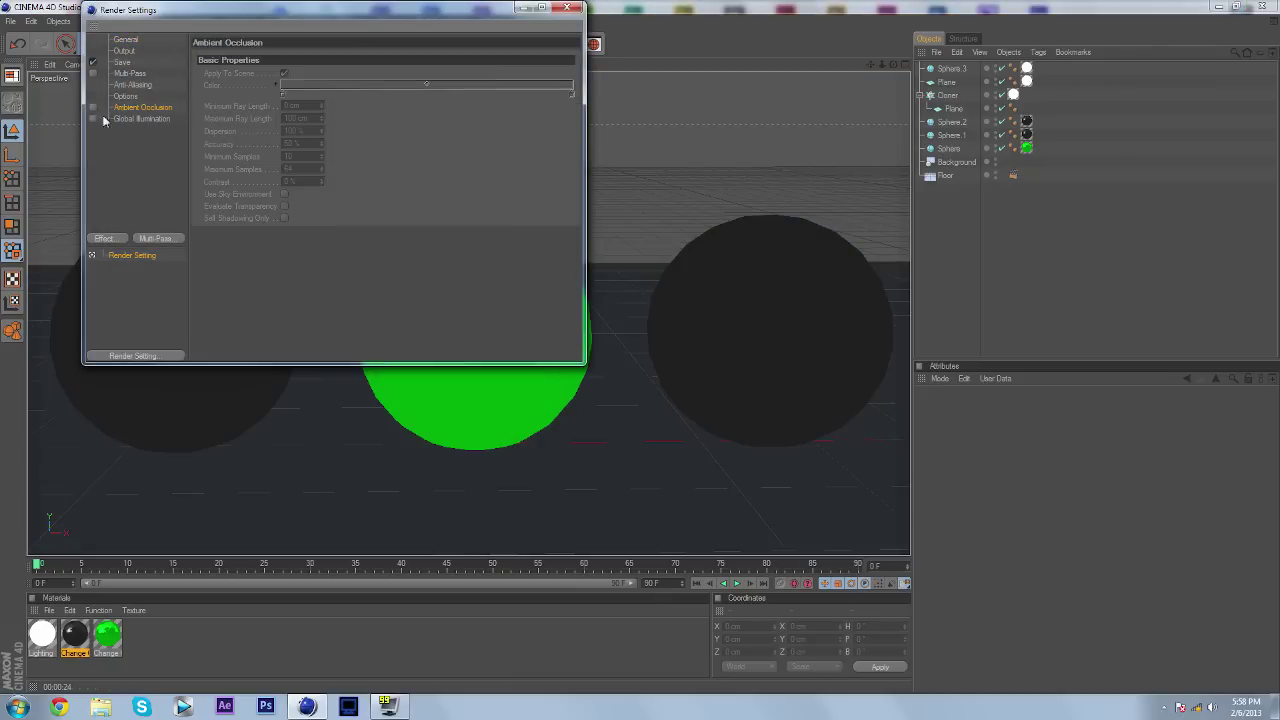
{"action": "left_click", "coordinate": [568, 8]}
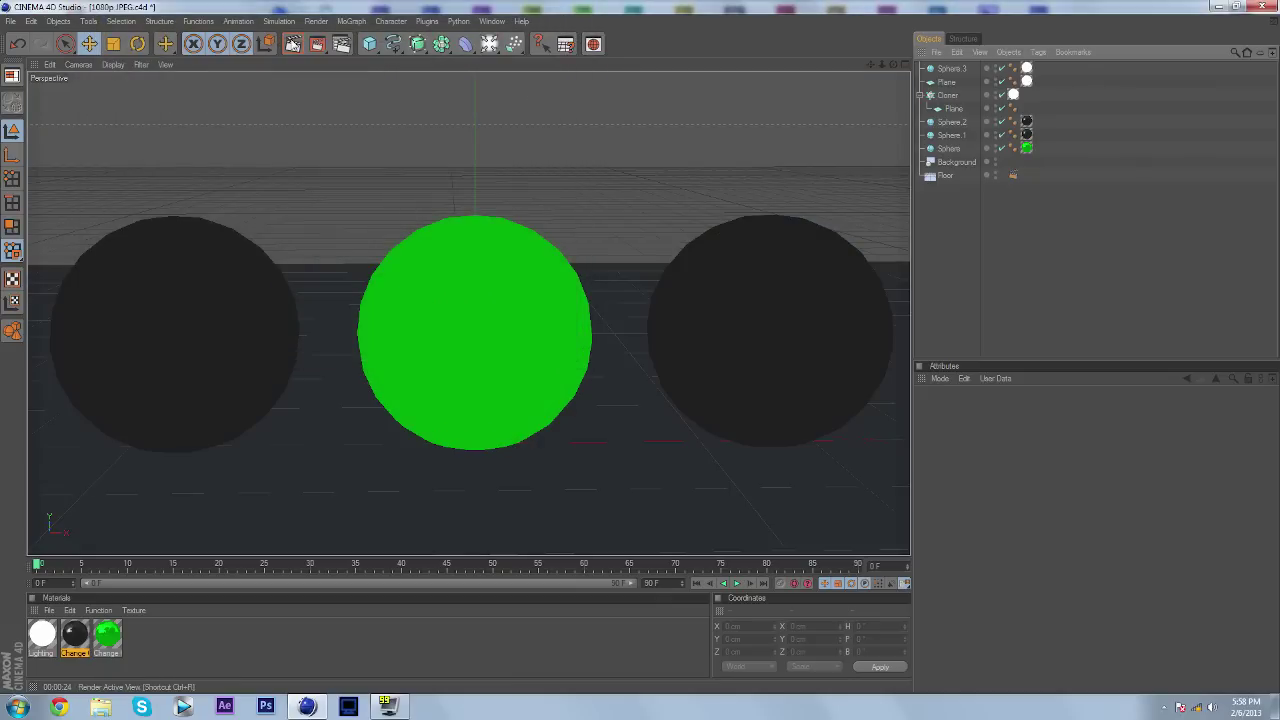
{"action": "left_click", "coordinate": [292, 44]}
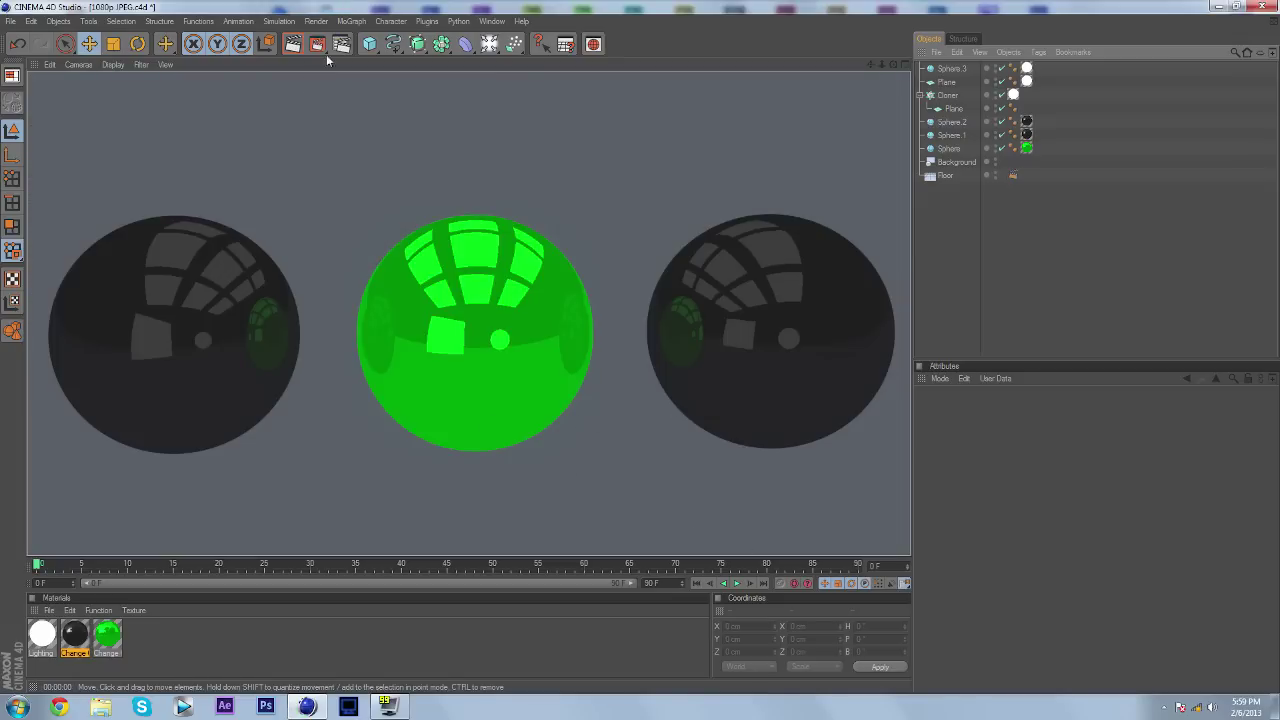
Re-enable Ambient Occlusion and Global Illumination in the render settings
{"action": "left_click", "coordinate": [341, 44]}
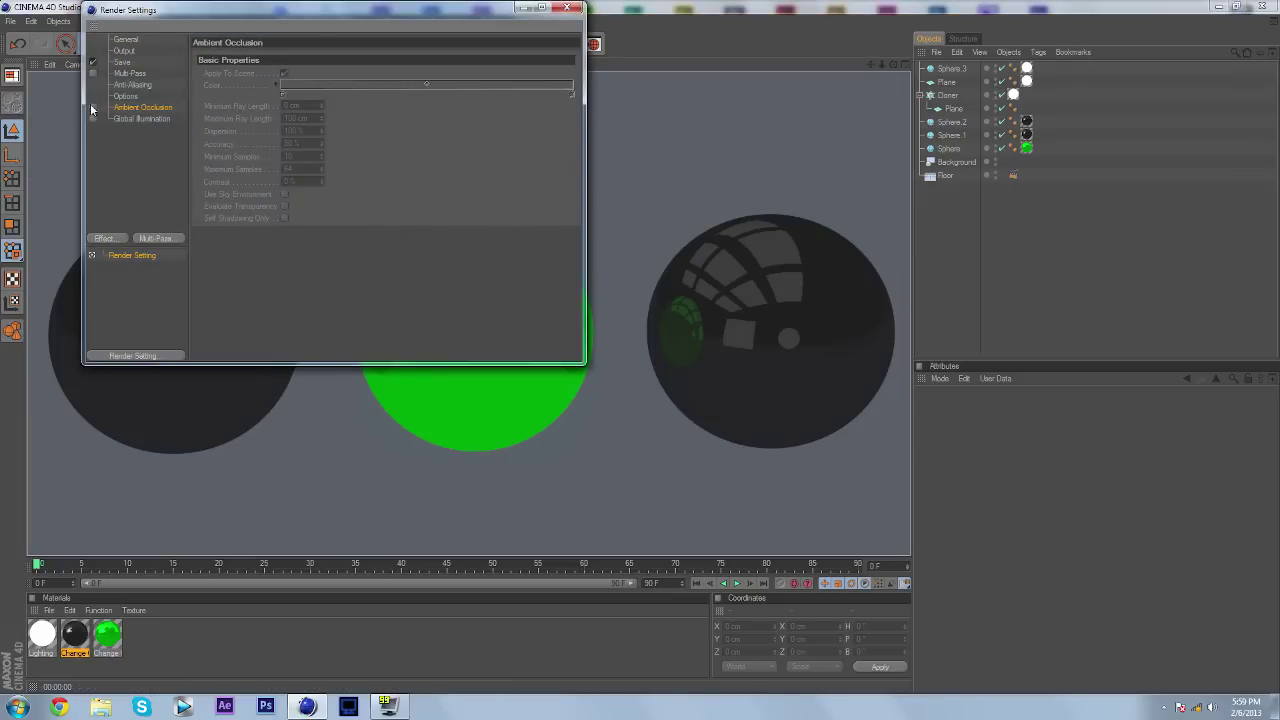
{"action": "left_click", "coordinate": [92, 107]}
{"action": "left_click", "coordinate": [92, 118]}
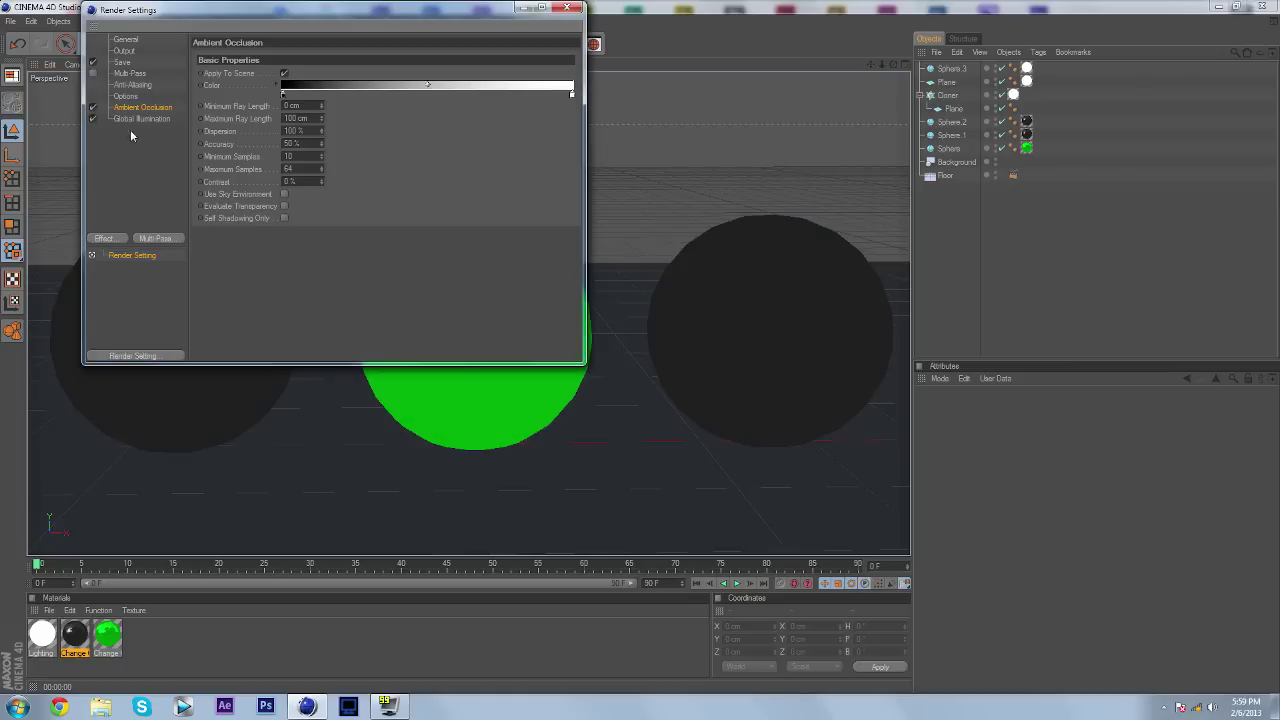
Remove the Ambient Occlusion and Global Illumination effects from the render settings, and add both again
{"action": "left_click", "coordinate": [104, 238]}
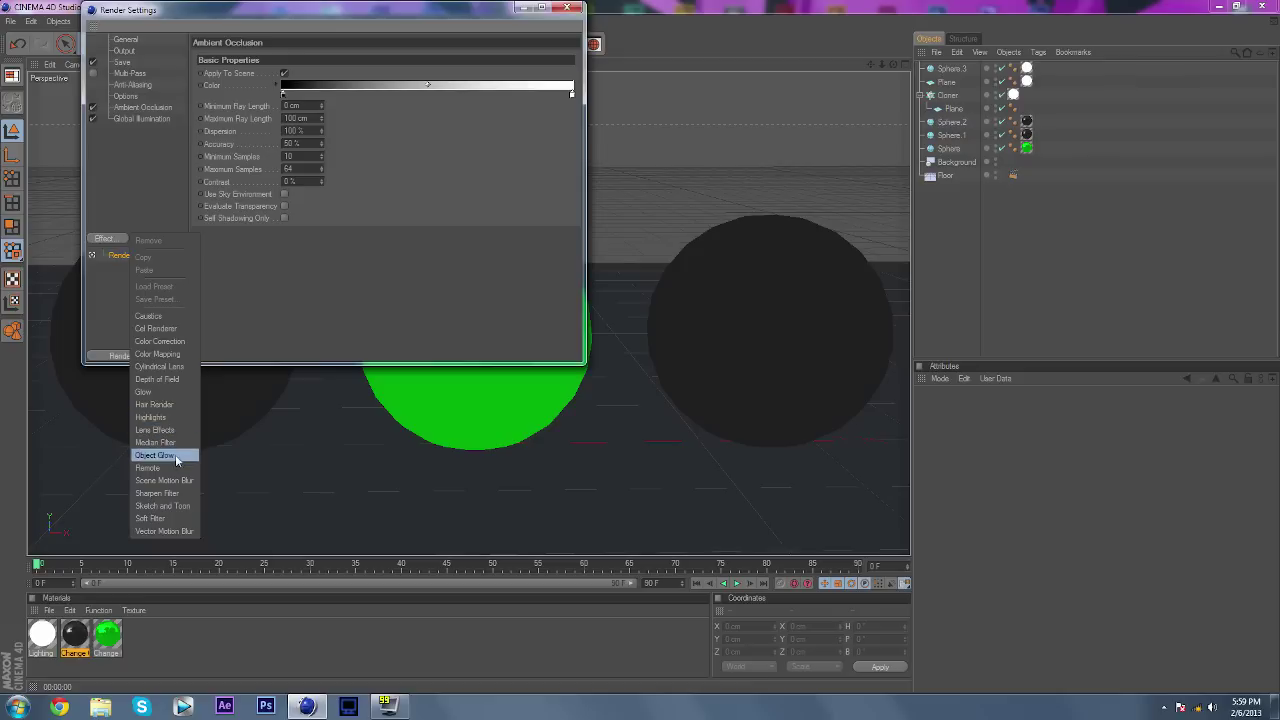
{"action": "left_click", "coordinate": [125, 222]}
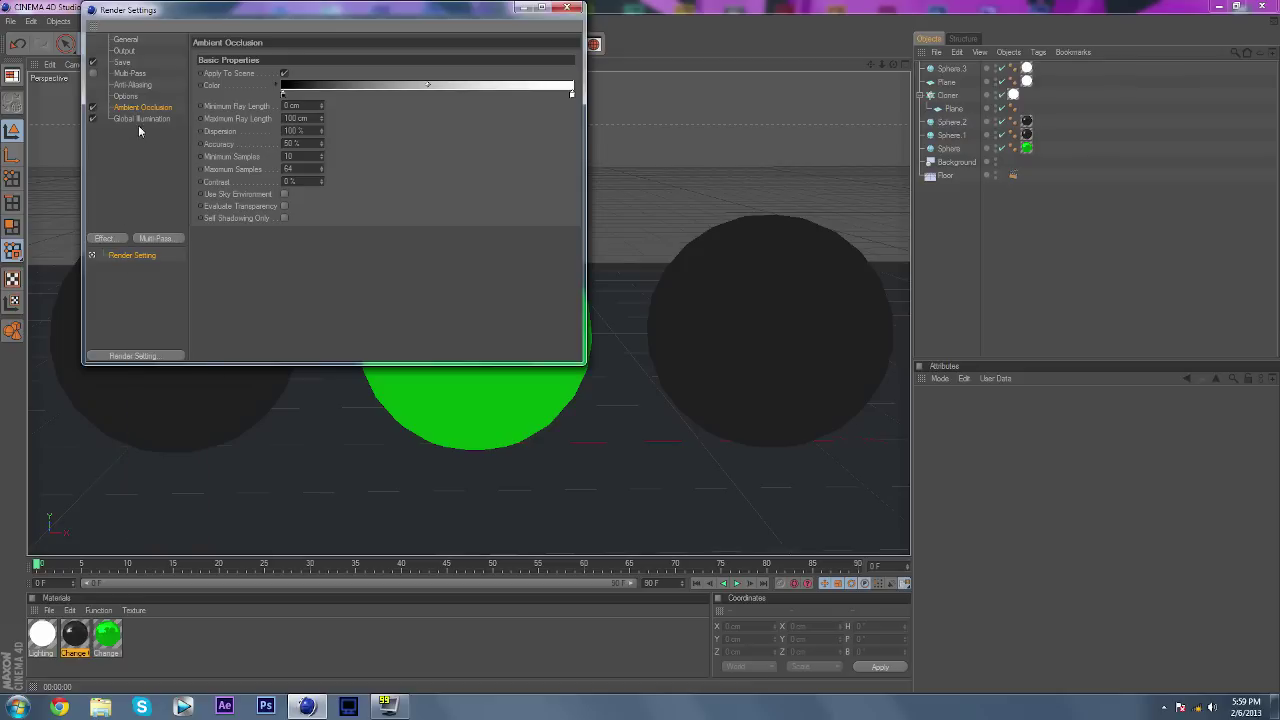
{"action": "key", "text": "Delete"}
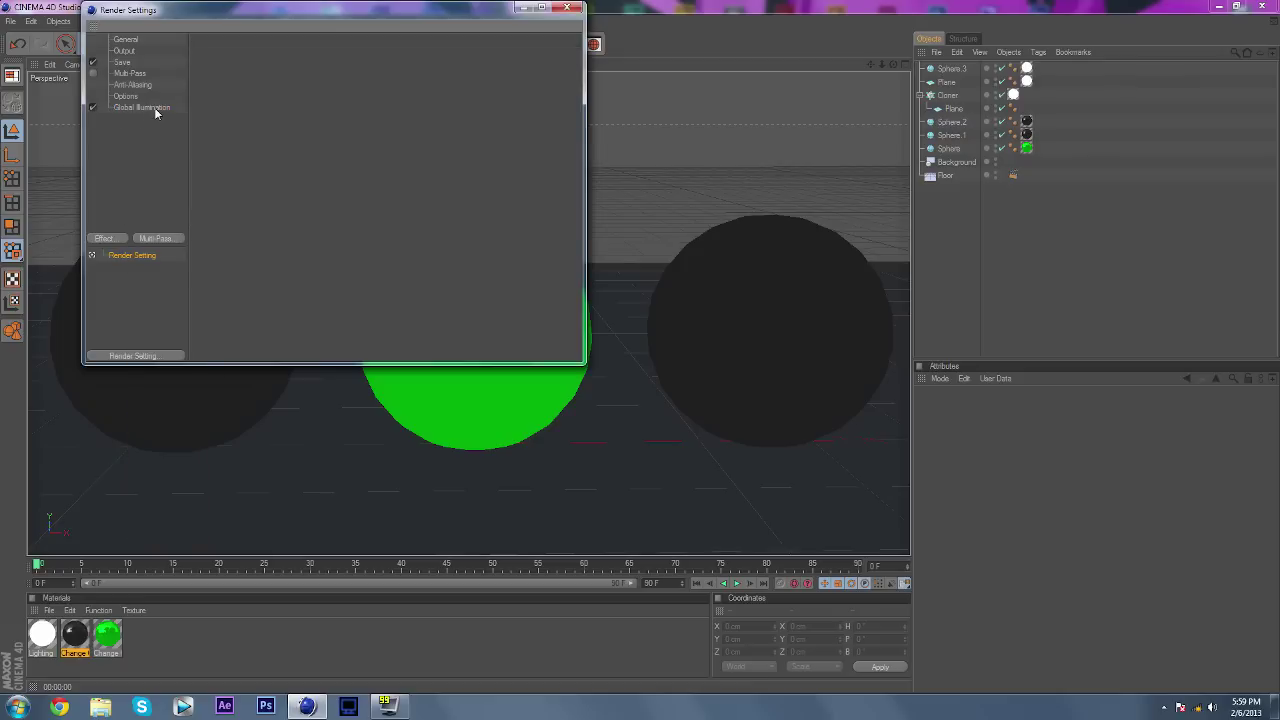
{"action": "left_click", "coordinate": [106, 238]}
{"action": "left_click", "coordinate": [163, 316]}
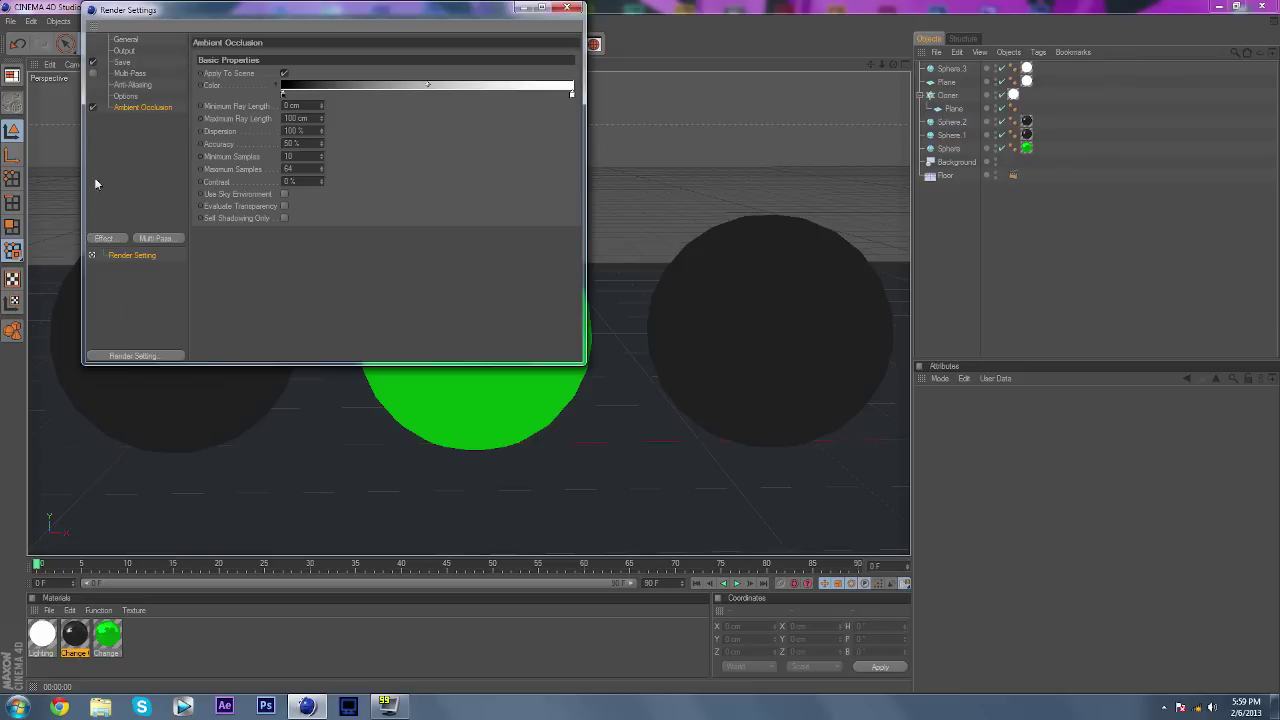
{"action": "left_click", "coordinate": [104, 238]}
{"action": "left_click", "coordinate": [183, 399]}
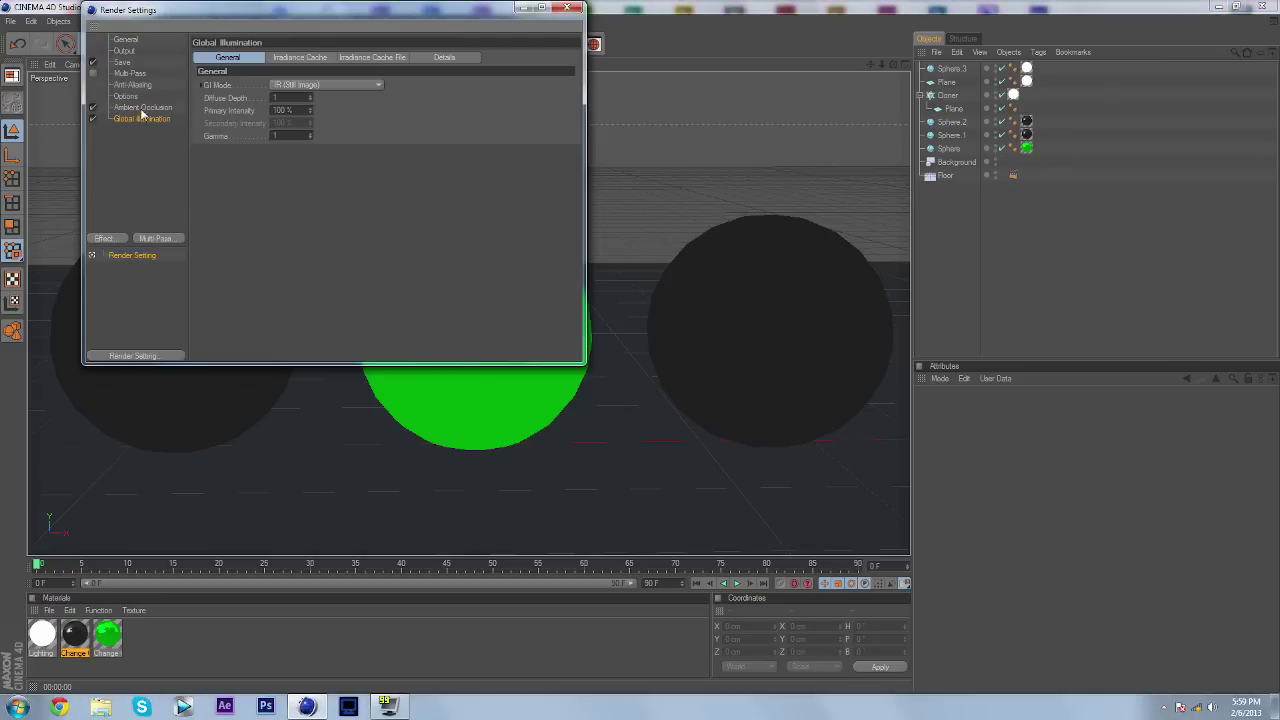
Review the save format and JPEG quality along with the output size and frame range in the render settings
{"action": "left_click", "coordinate": [122, 62]}
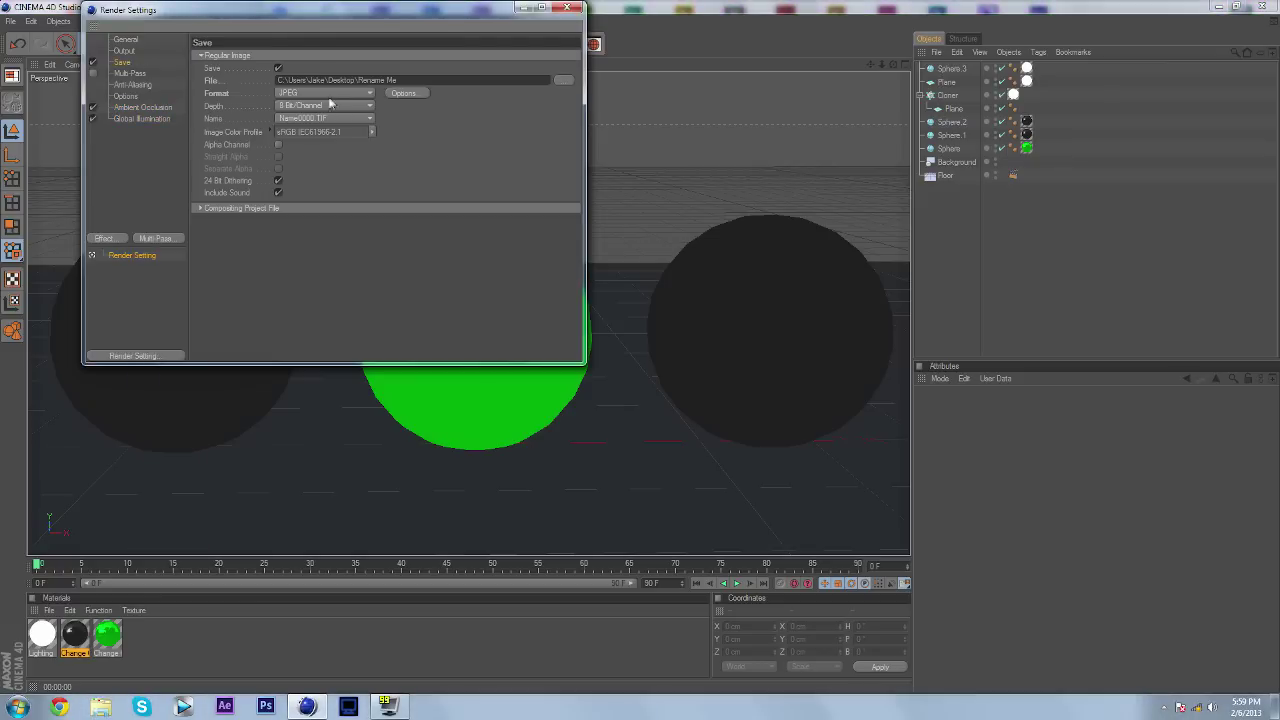
{"action": "left_click", "coordinate": [410, 93]}
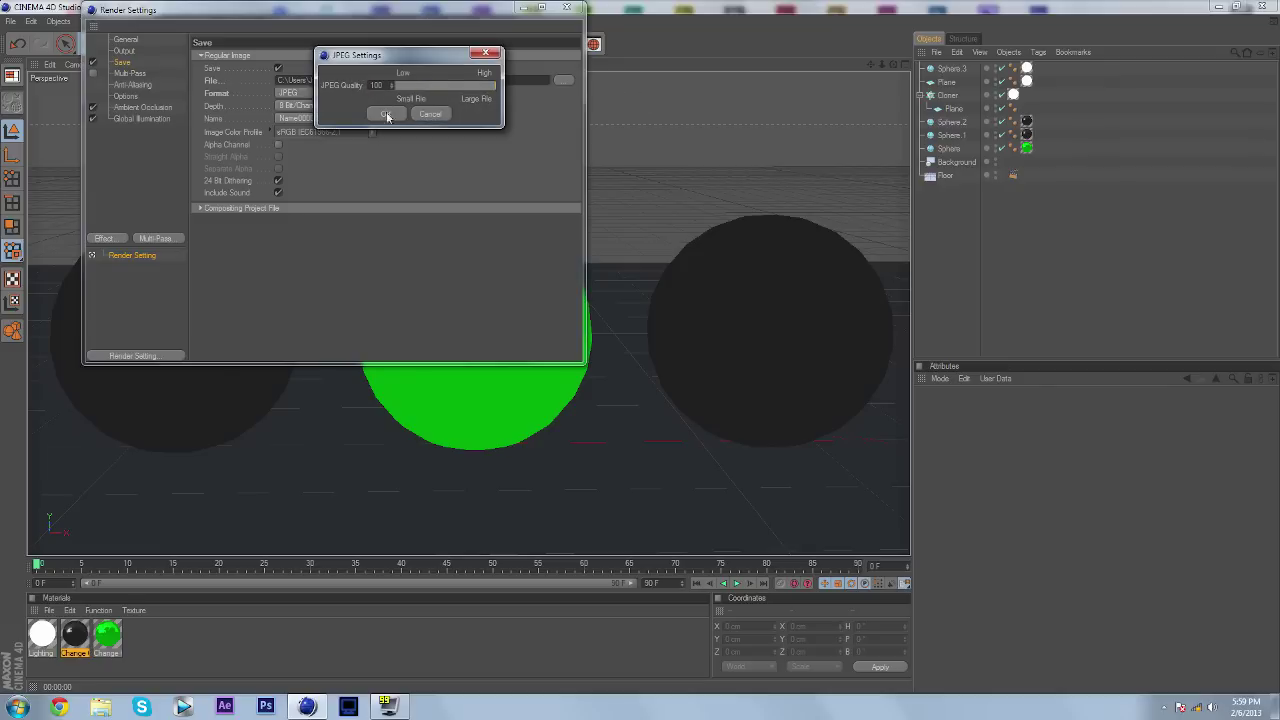
{"action": "left_click", "coordinate": [384, 114]}
{"action": "left_click", "coordinate": [130, 52]}
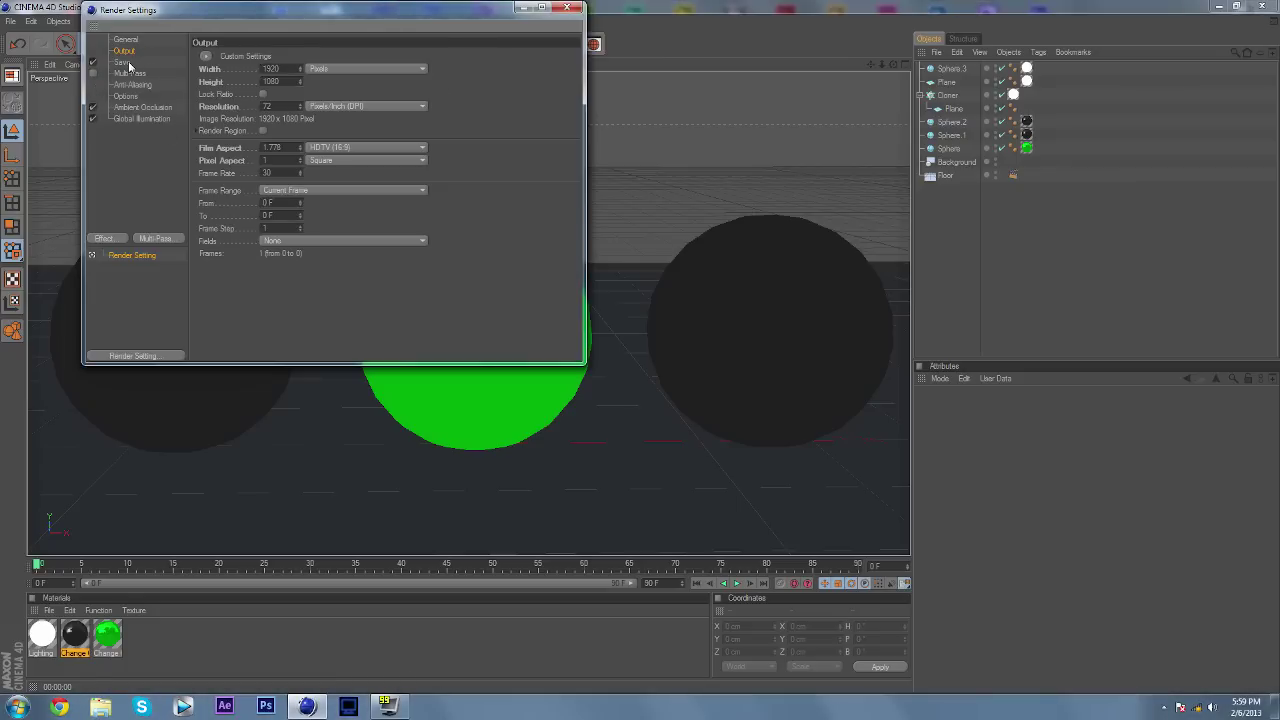
{"action": "left_click", "coordinate": [1221, 7]}
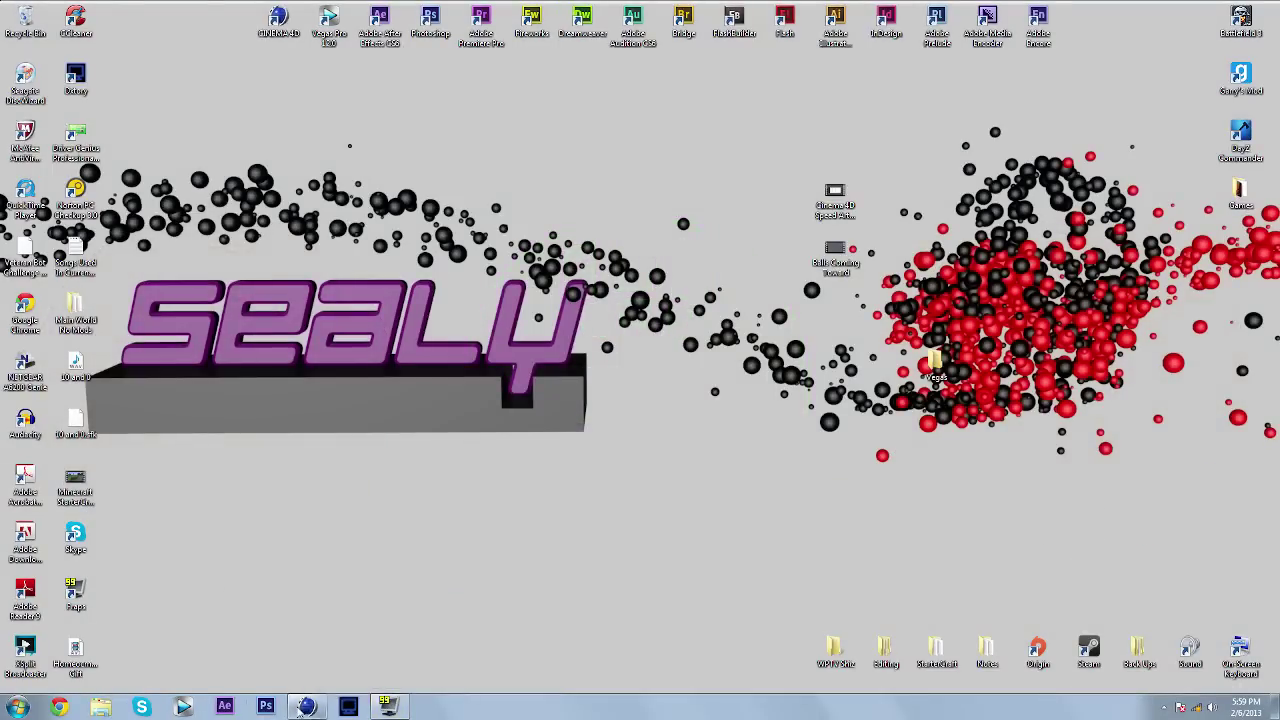
{"action": "left_click", "coordinate": [307, 707]}
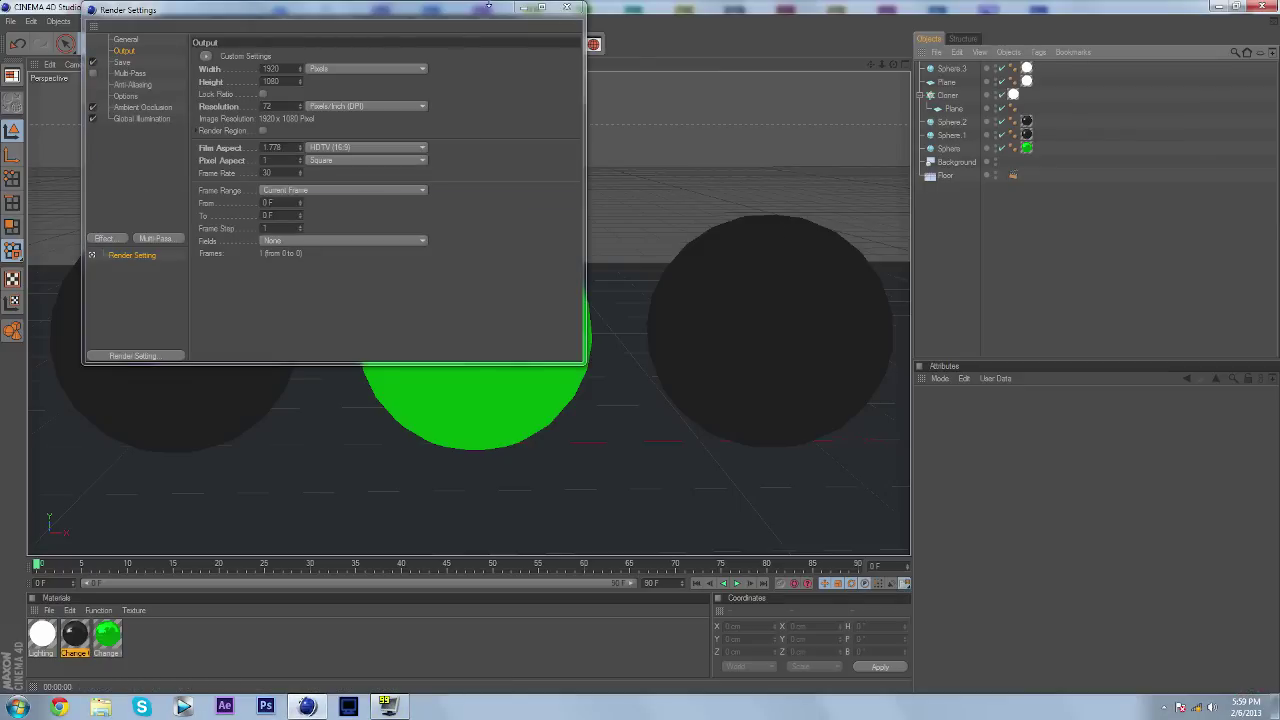
{"action": "left_click", "coordinate": [566, 7]}
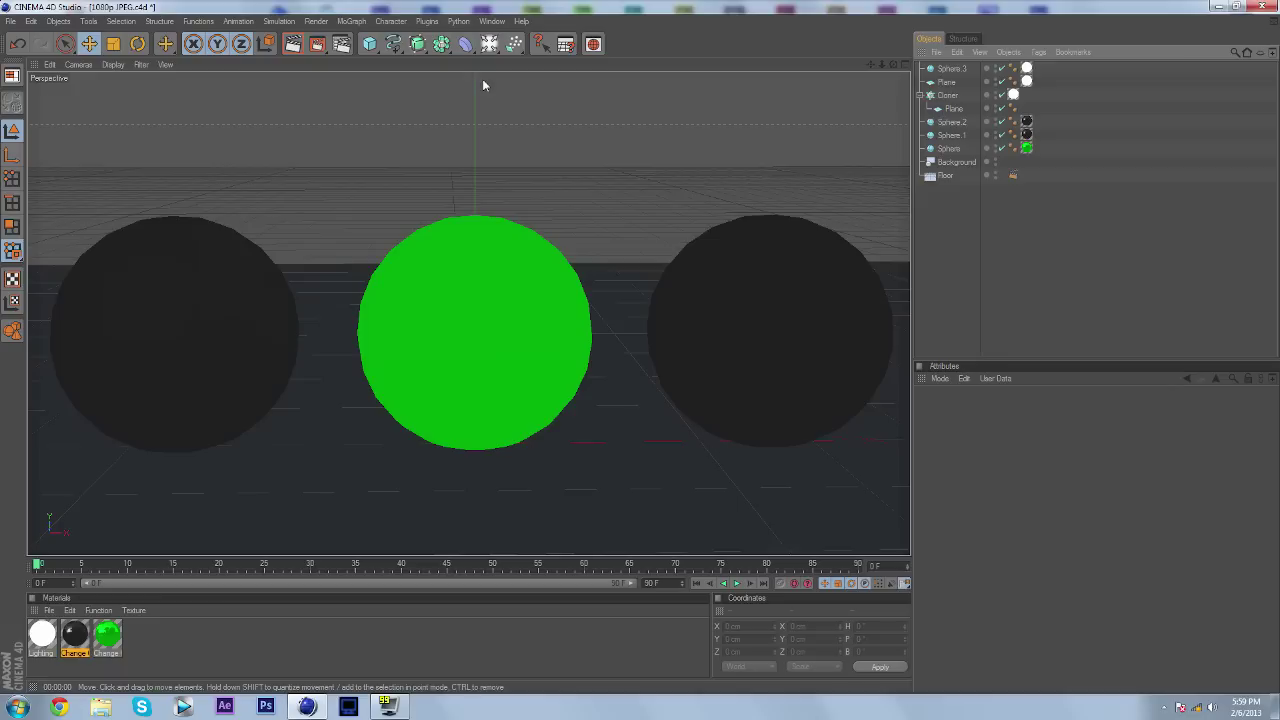
Render the active view of the three spheres with Ambient Occlusion and Global Illumination, restarting the render after it is interrupted
{"action": "left_click", "coordinate": [293, 45]}
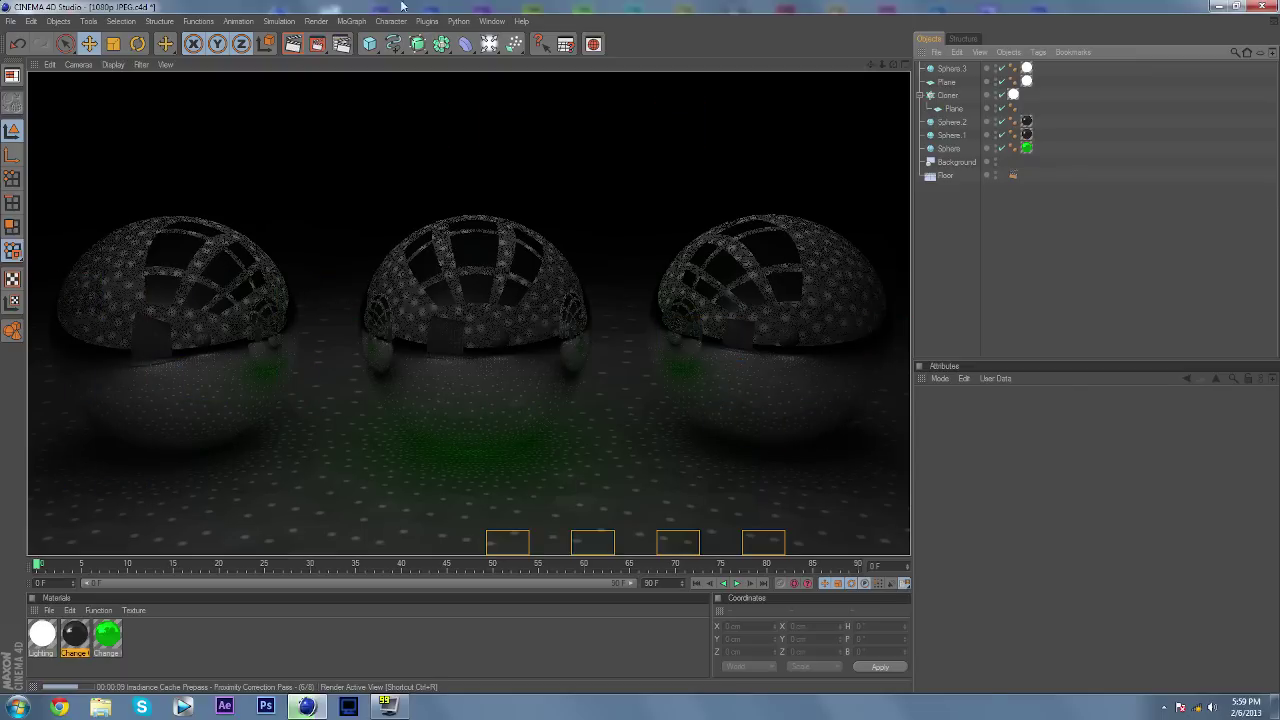
{"action": "left_click_drag", "start_coordinate": [1190, 7], "coordinate": [760, 2]}
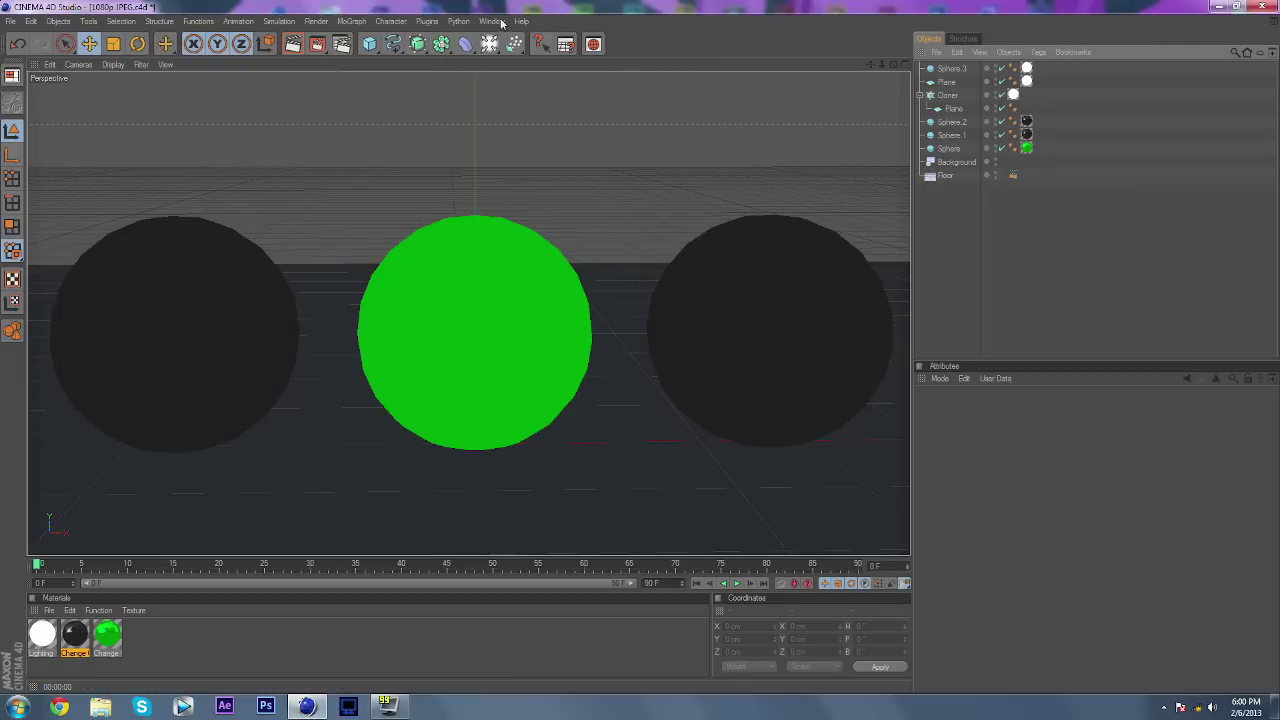
{"action": "left_click", "coordinate": [238, 21]}
{"action": "mouse_move", "coordinate": [279, 21]}
{"action": "left_click", "coordinate": [296, 45]}
{"action": "left_click", "coordinate": [296, 45]}
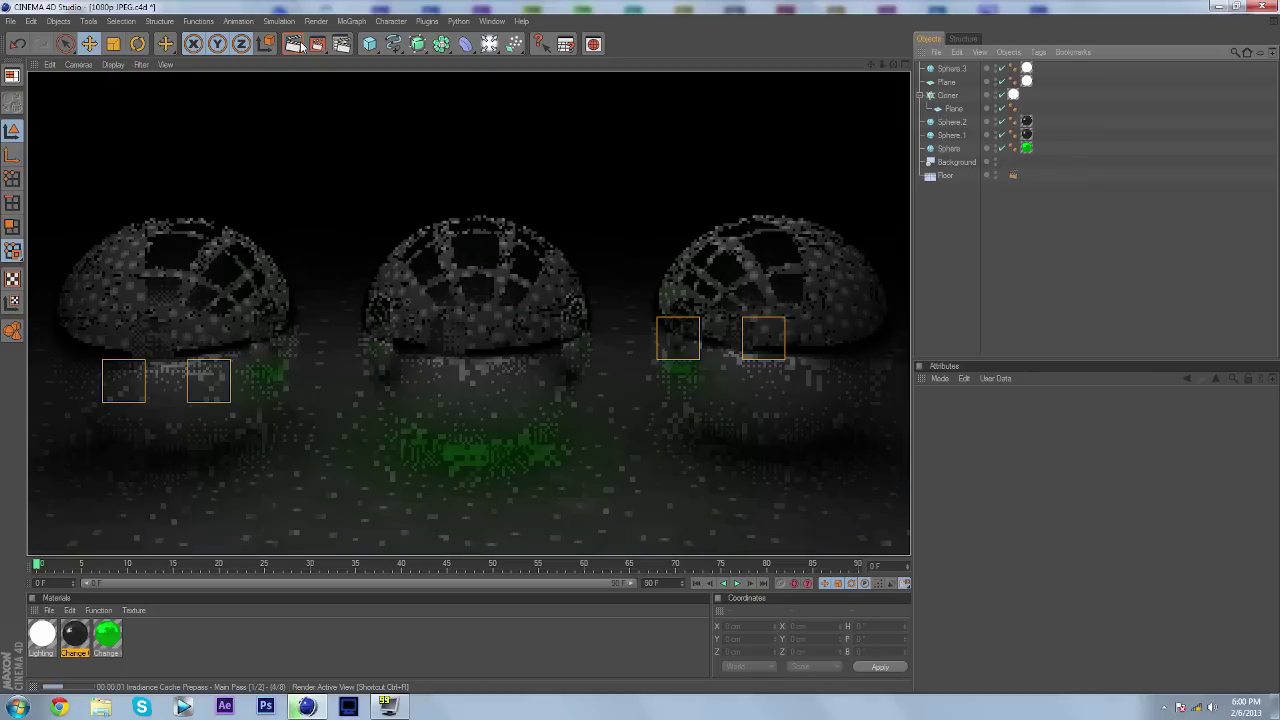